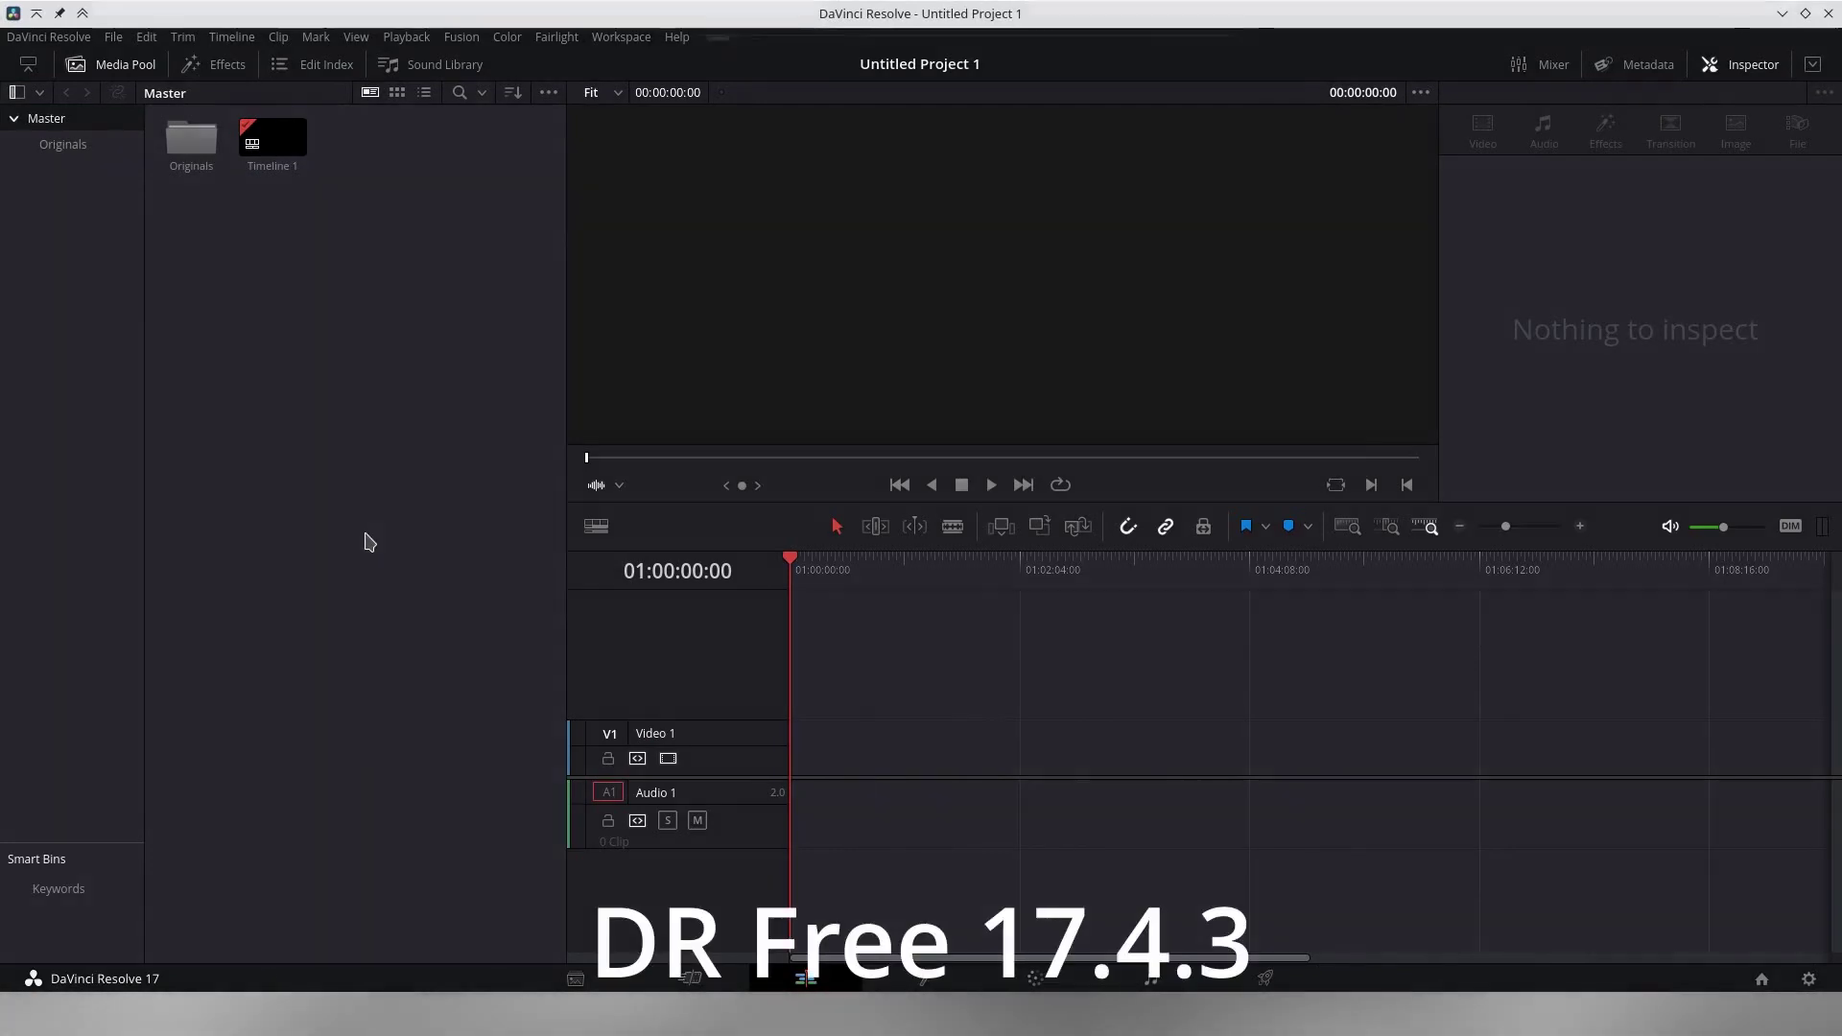
Step: Import 20210101_165807.mp4 into the Media Pool with Ctrl+I
key("ctrl+i")
left_click(806, 418)
double_click(806, 418)
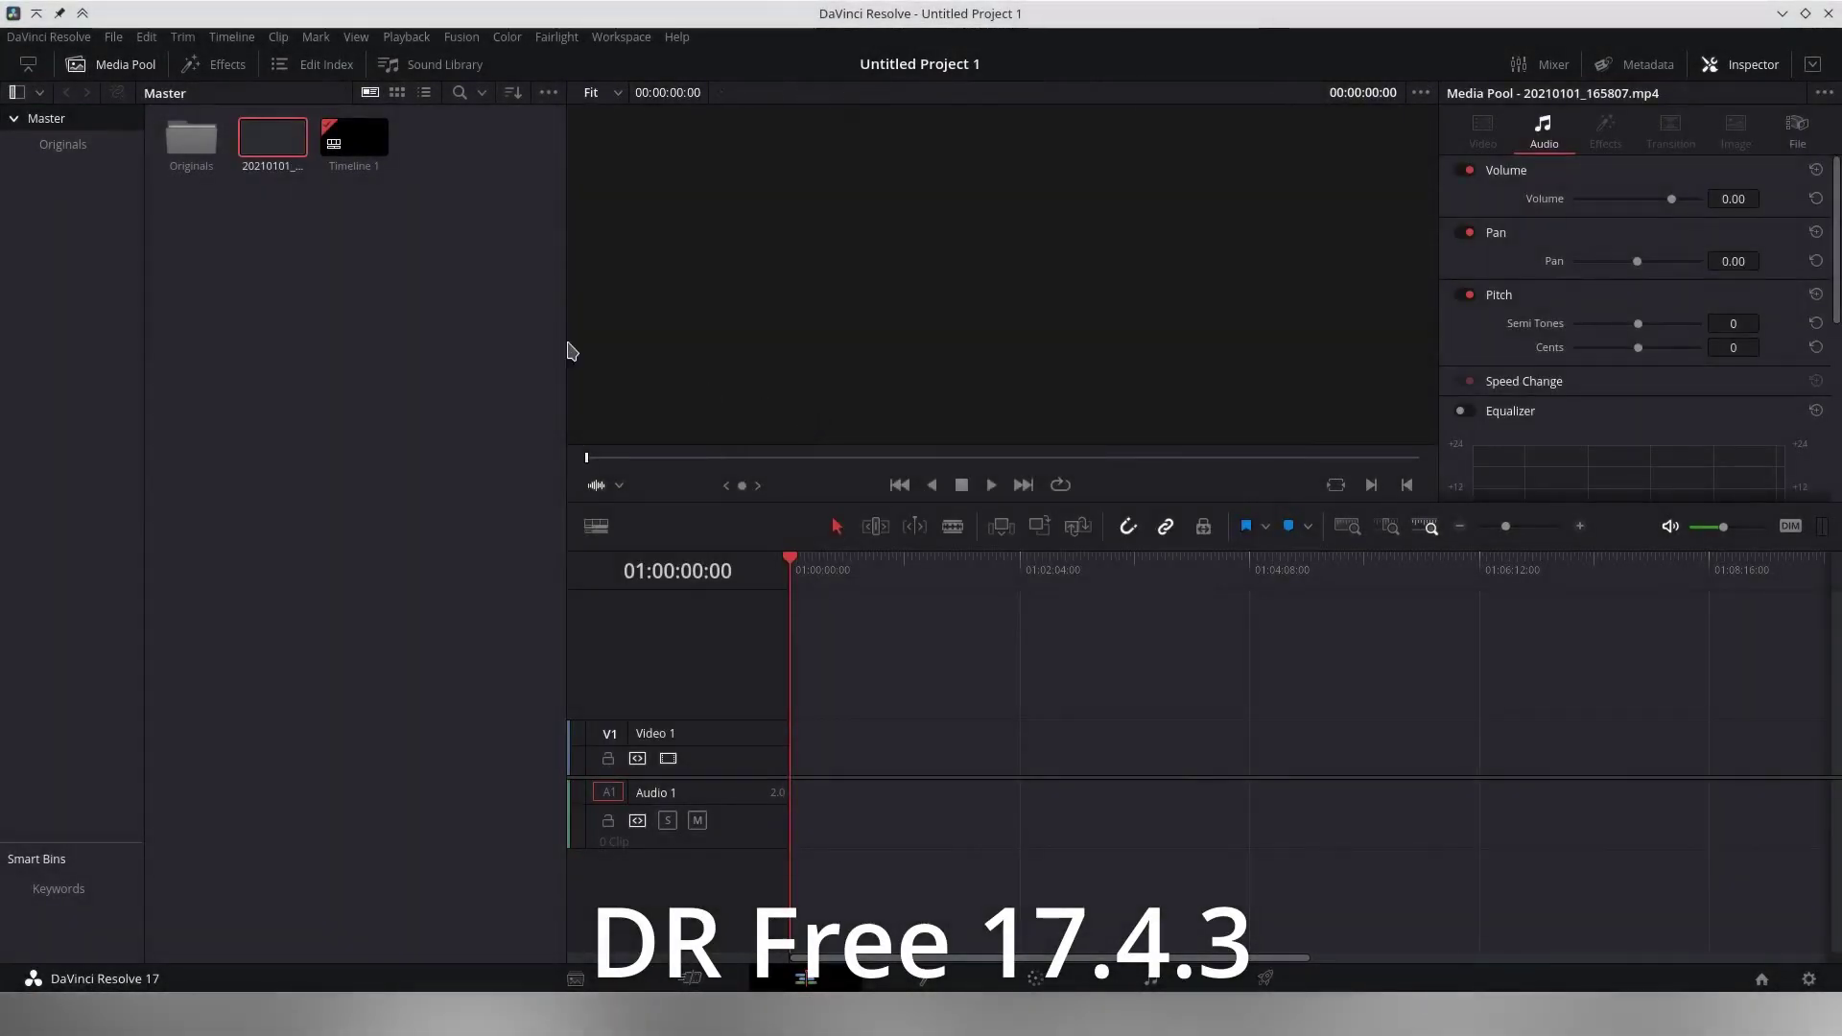
Step: Add the clip to Timeline 1 and scrub the playhead to preview it
left_click(260, 141)
mouse_move(269, 141)
left_mouse_down()
mouse_move(857, 746)
mouse_move(831, 734)
left_mouse_up()
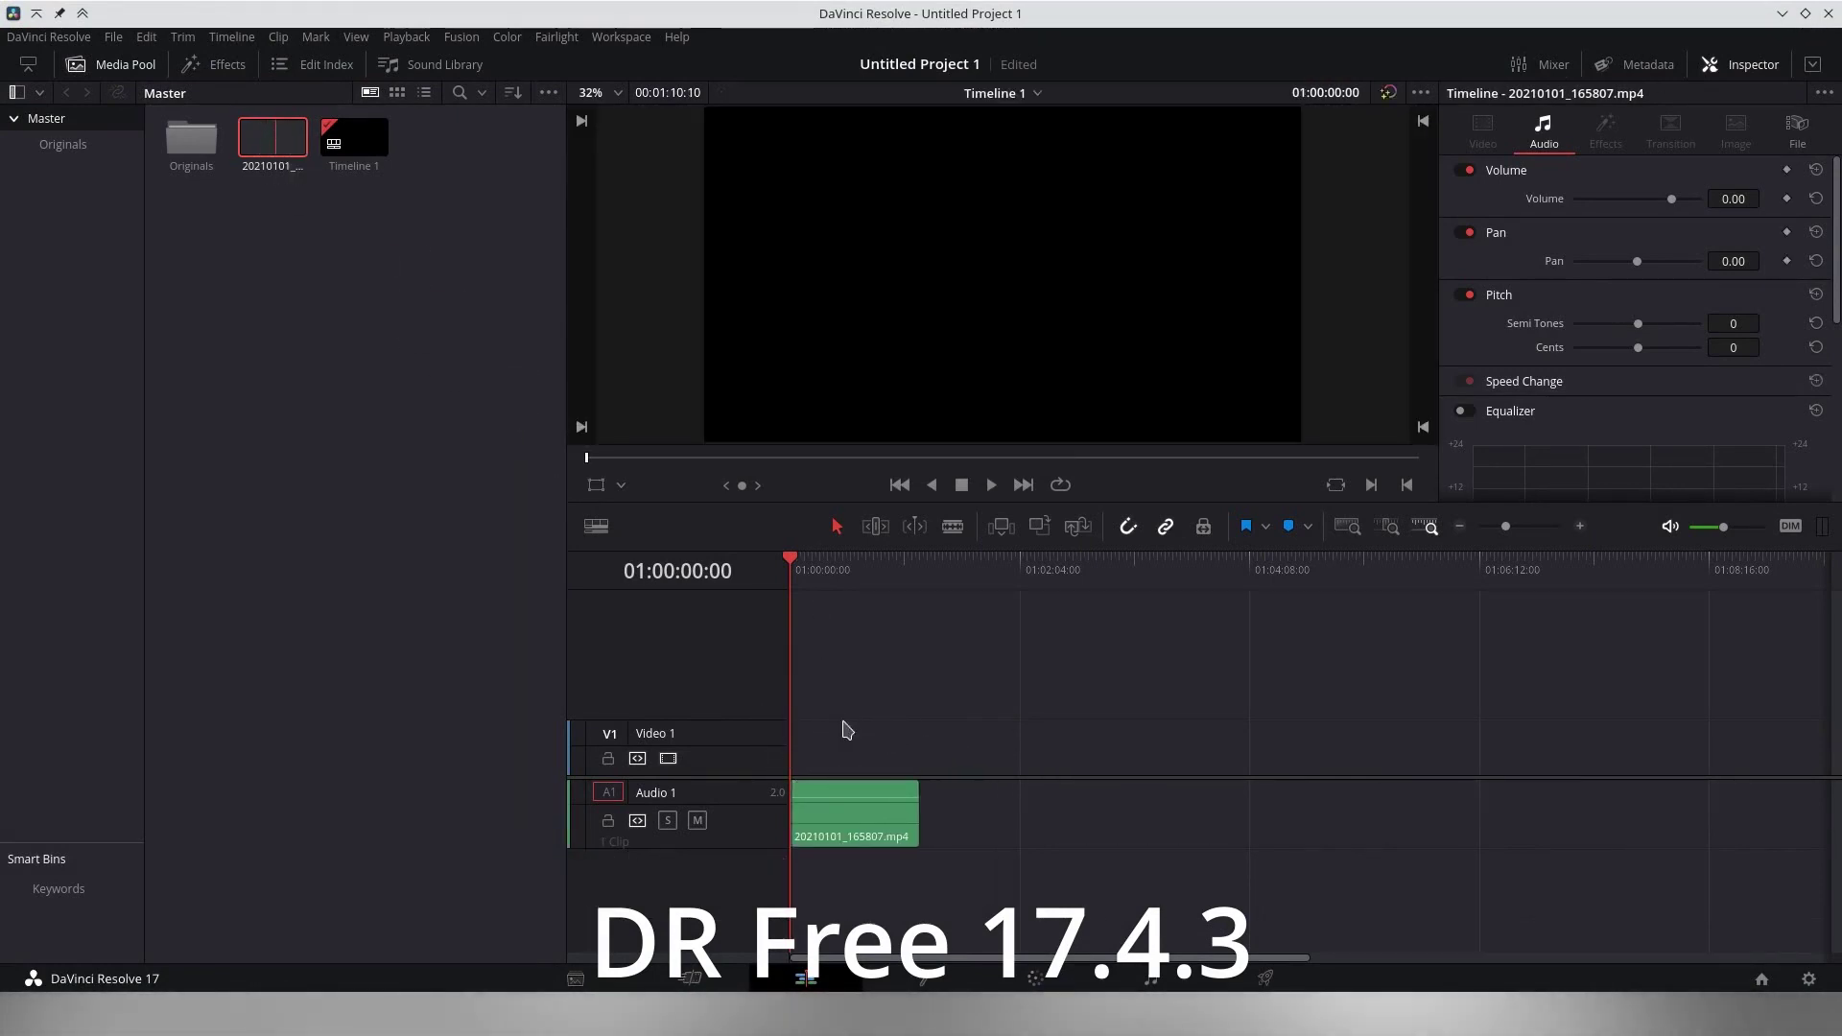
left_click_drag(808, 570, 804, 581)
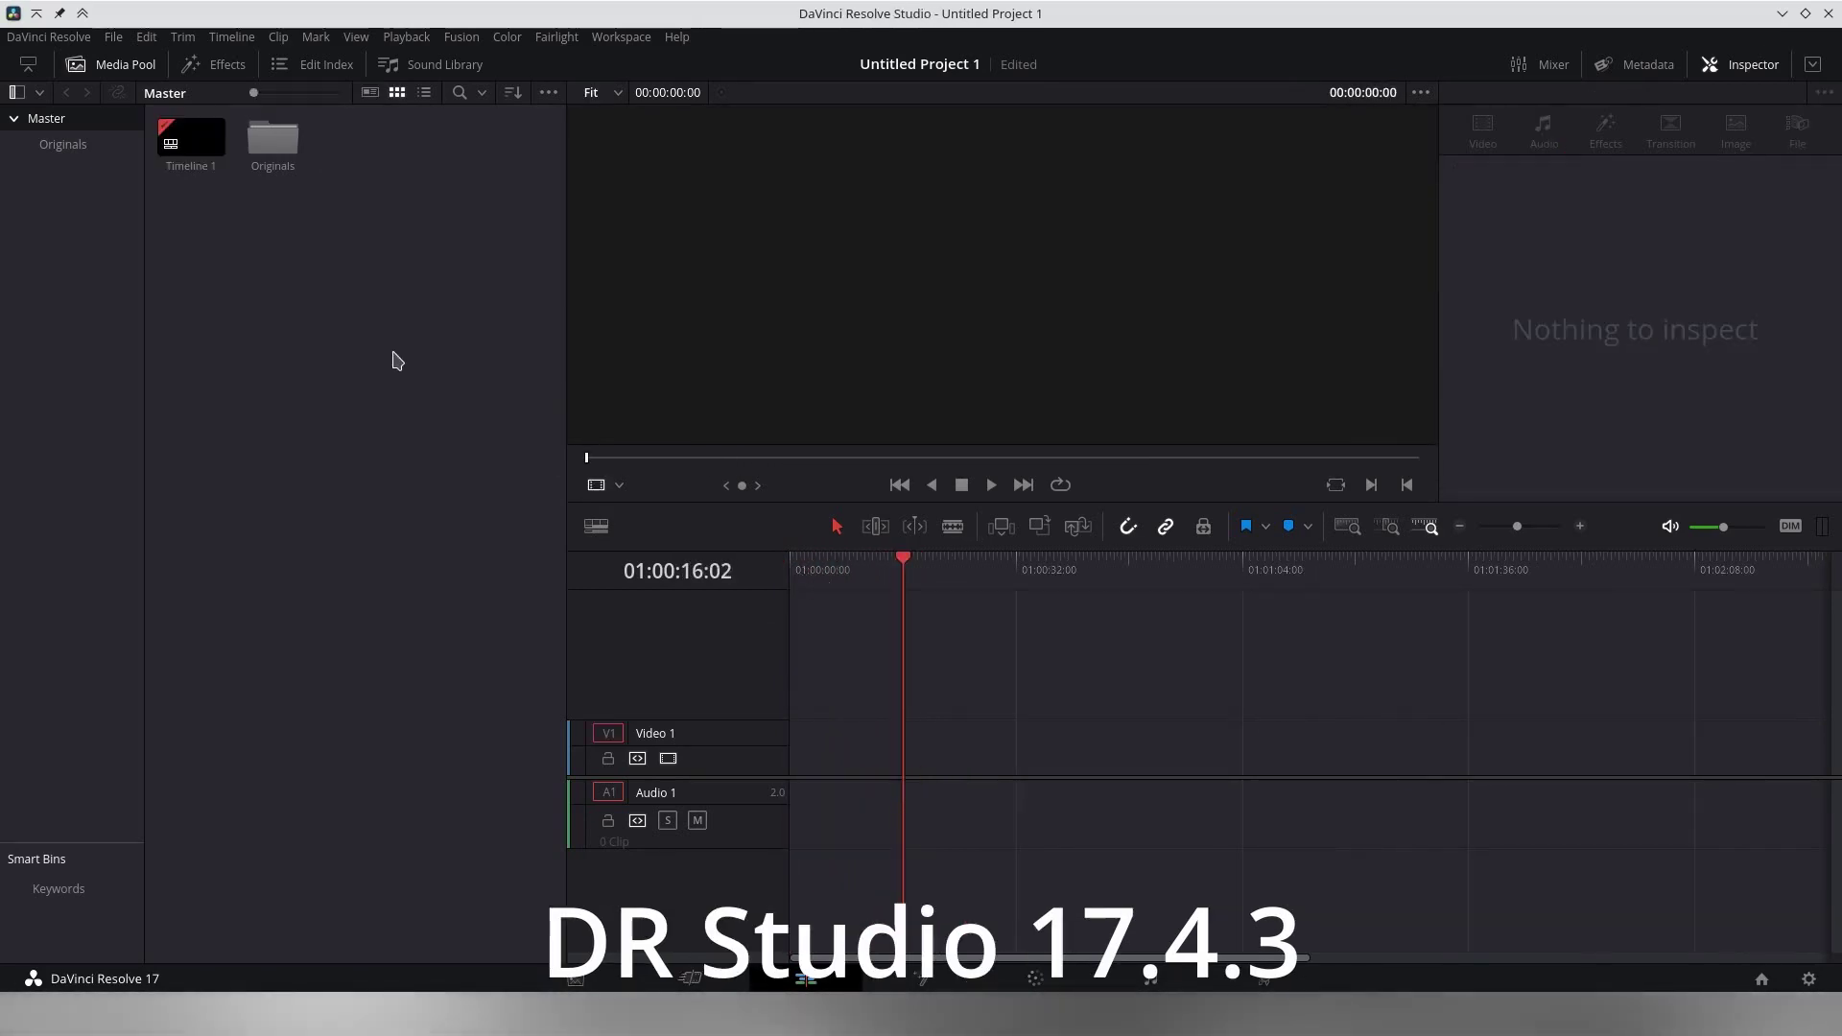
Step: Import 20210101_165807.mp4 in Resolve Studio, put it on Timeline 1, and play from near the start
key("ctrl+i")
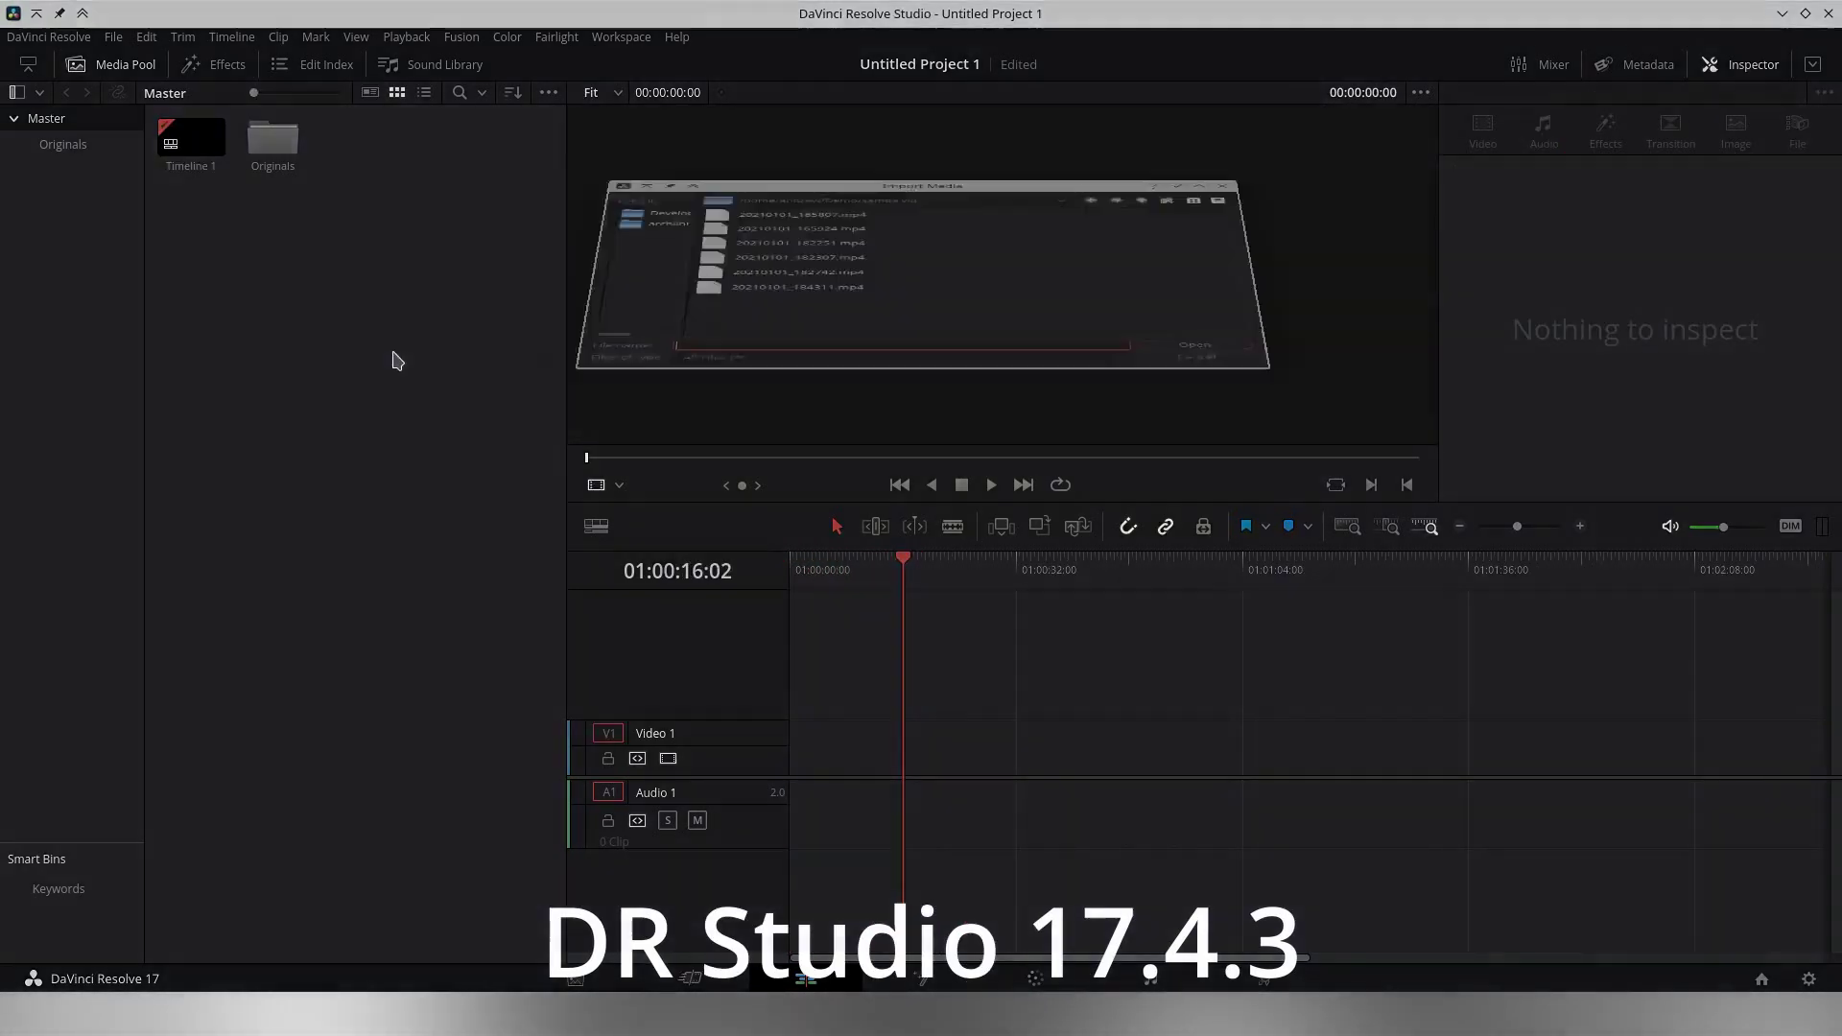
double_click(822, 413)
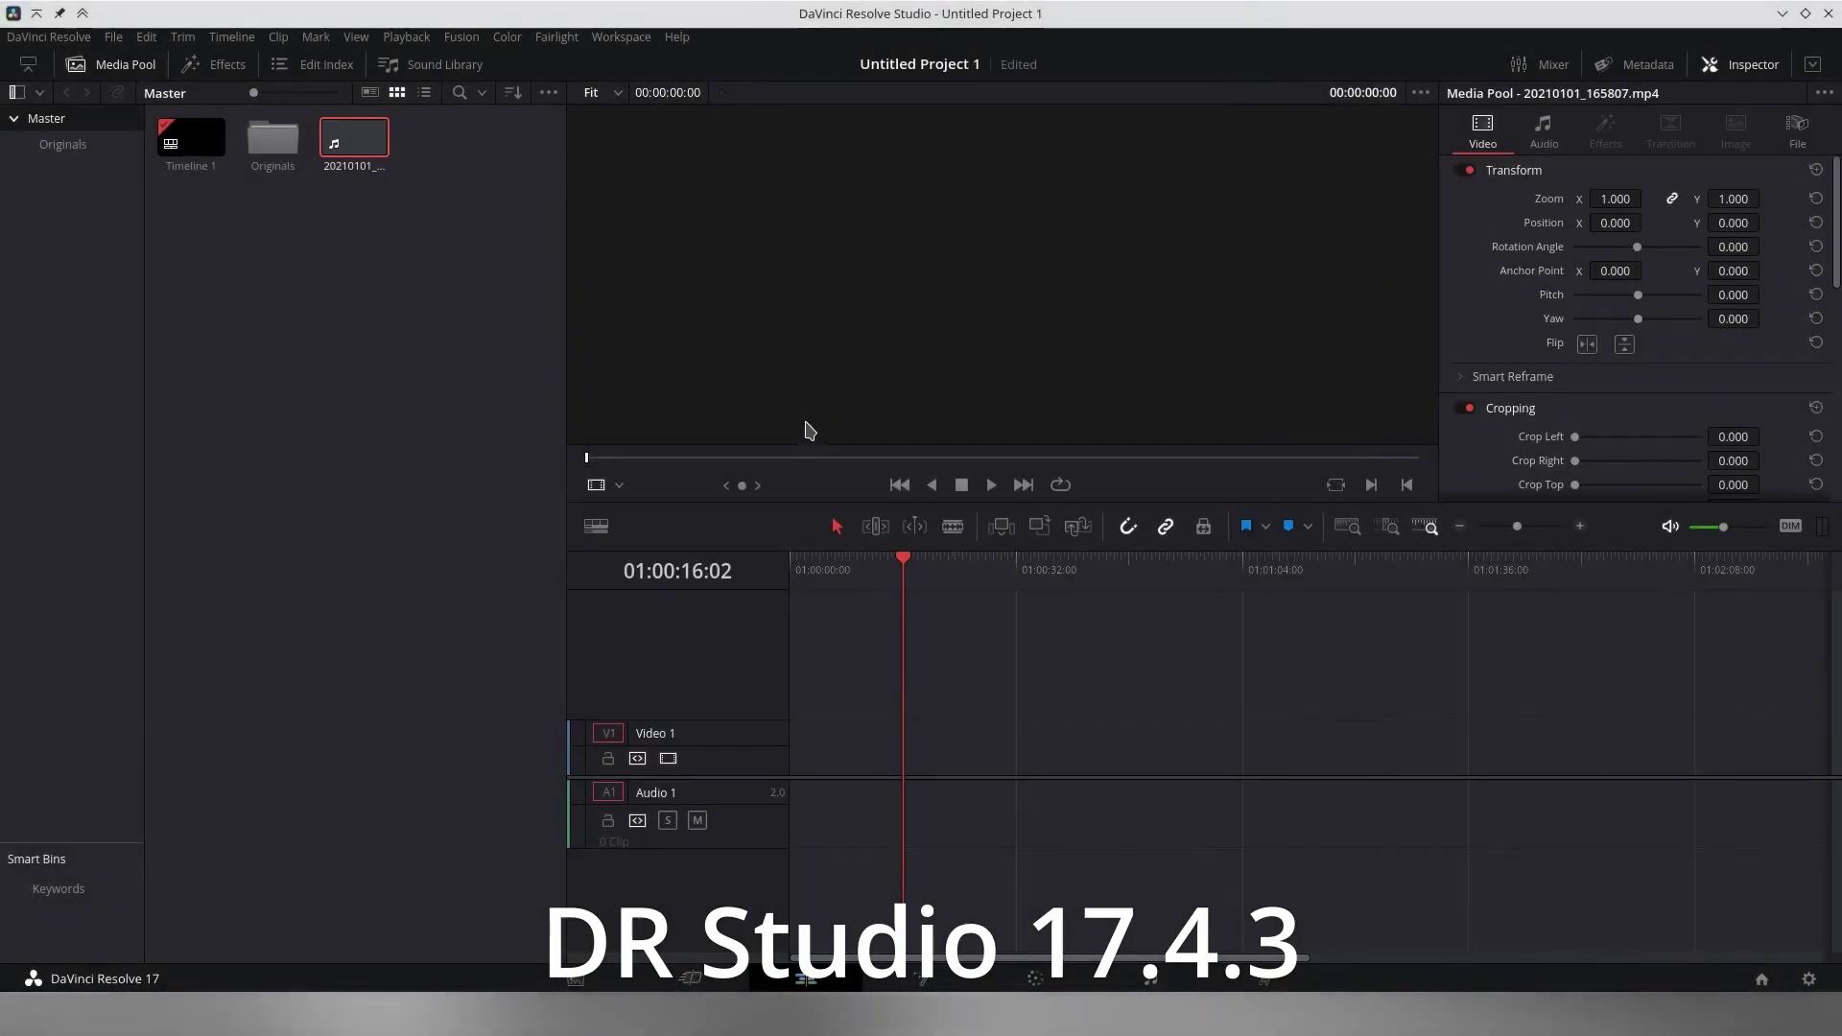
left_click_drag(358, 151, 794, 752)
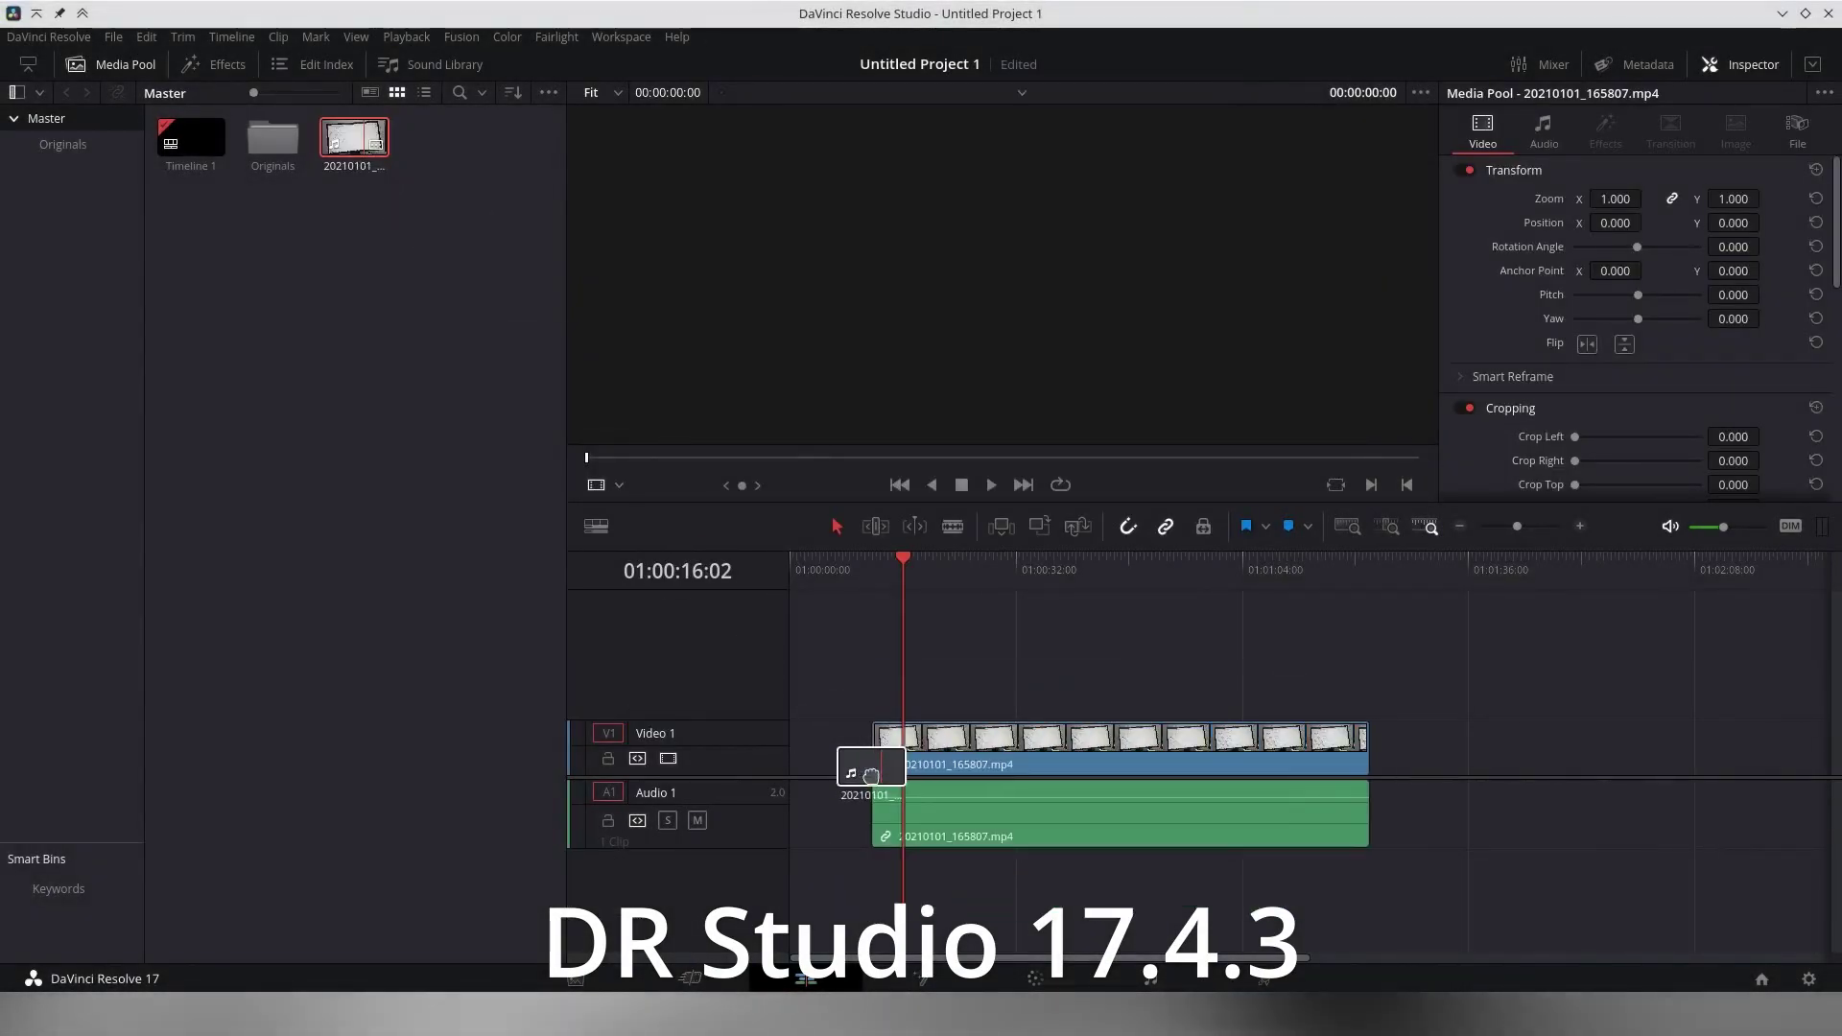
left_click(812, 564)
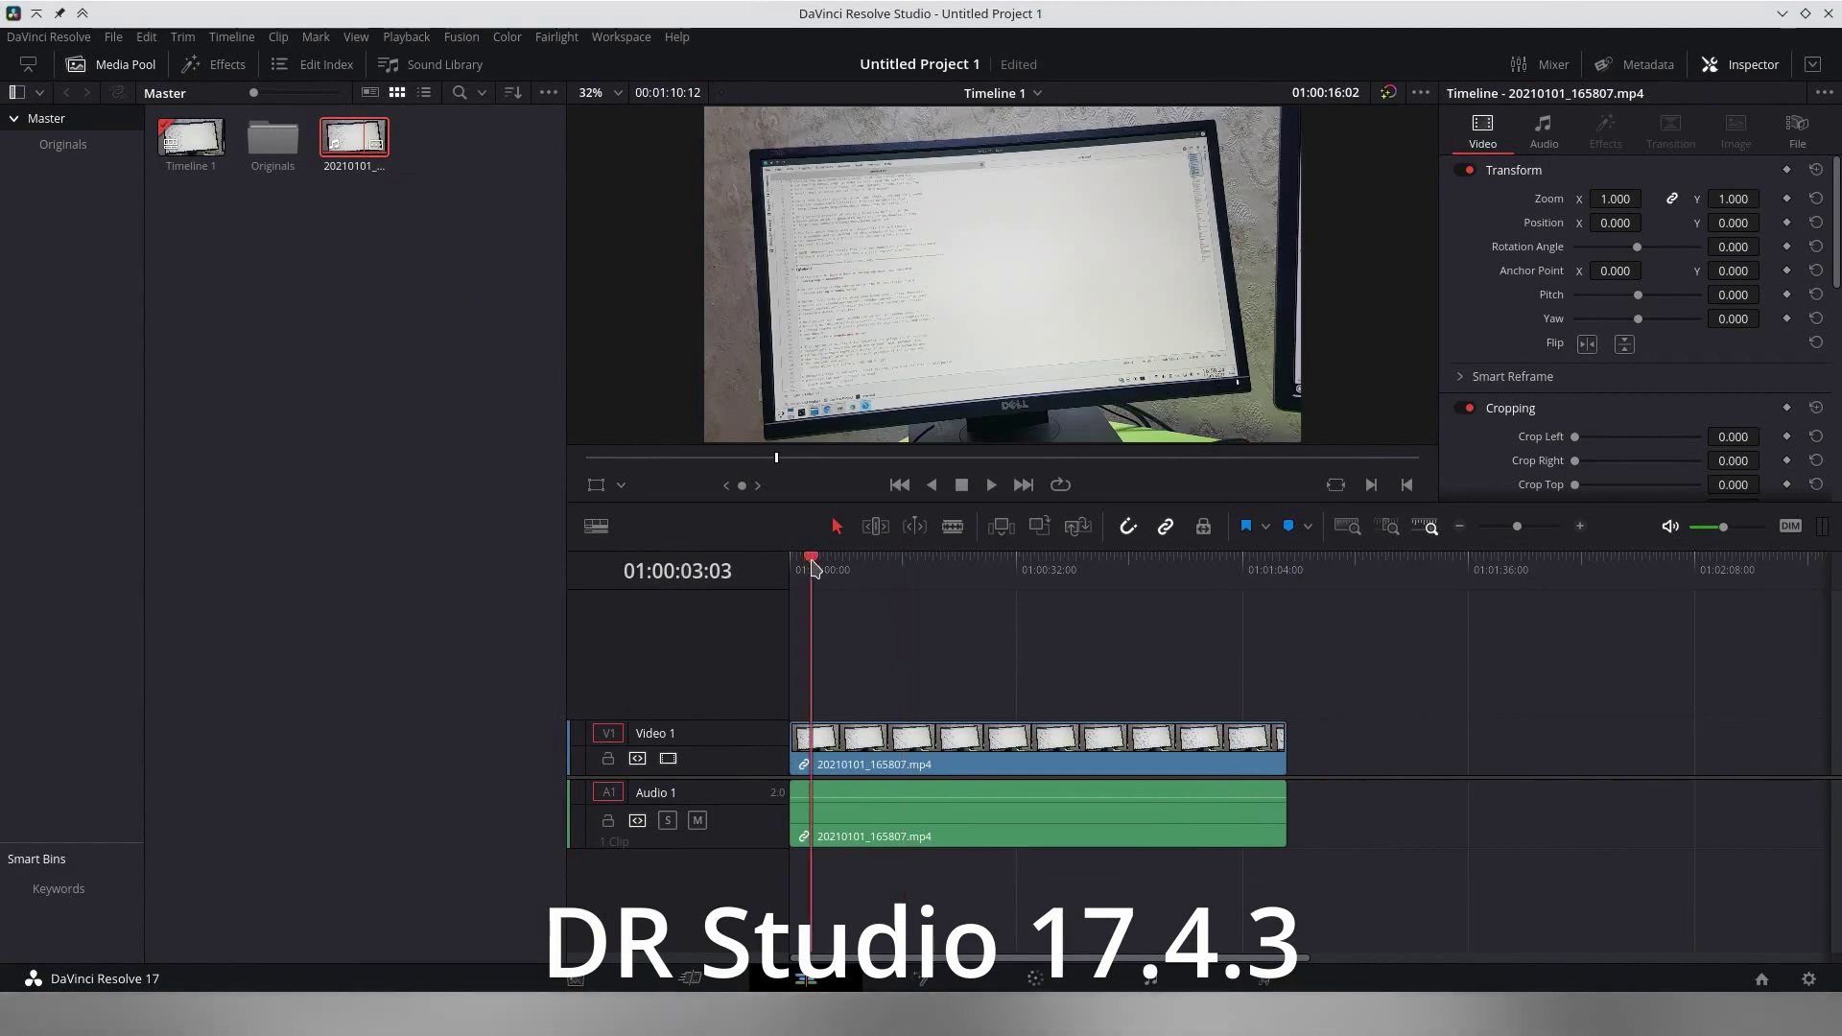
key("space")
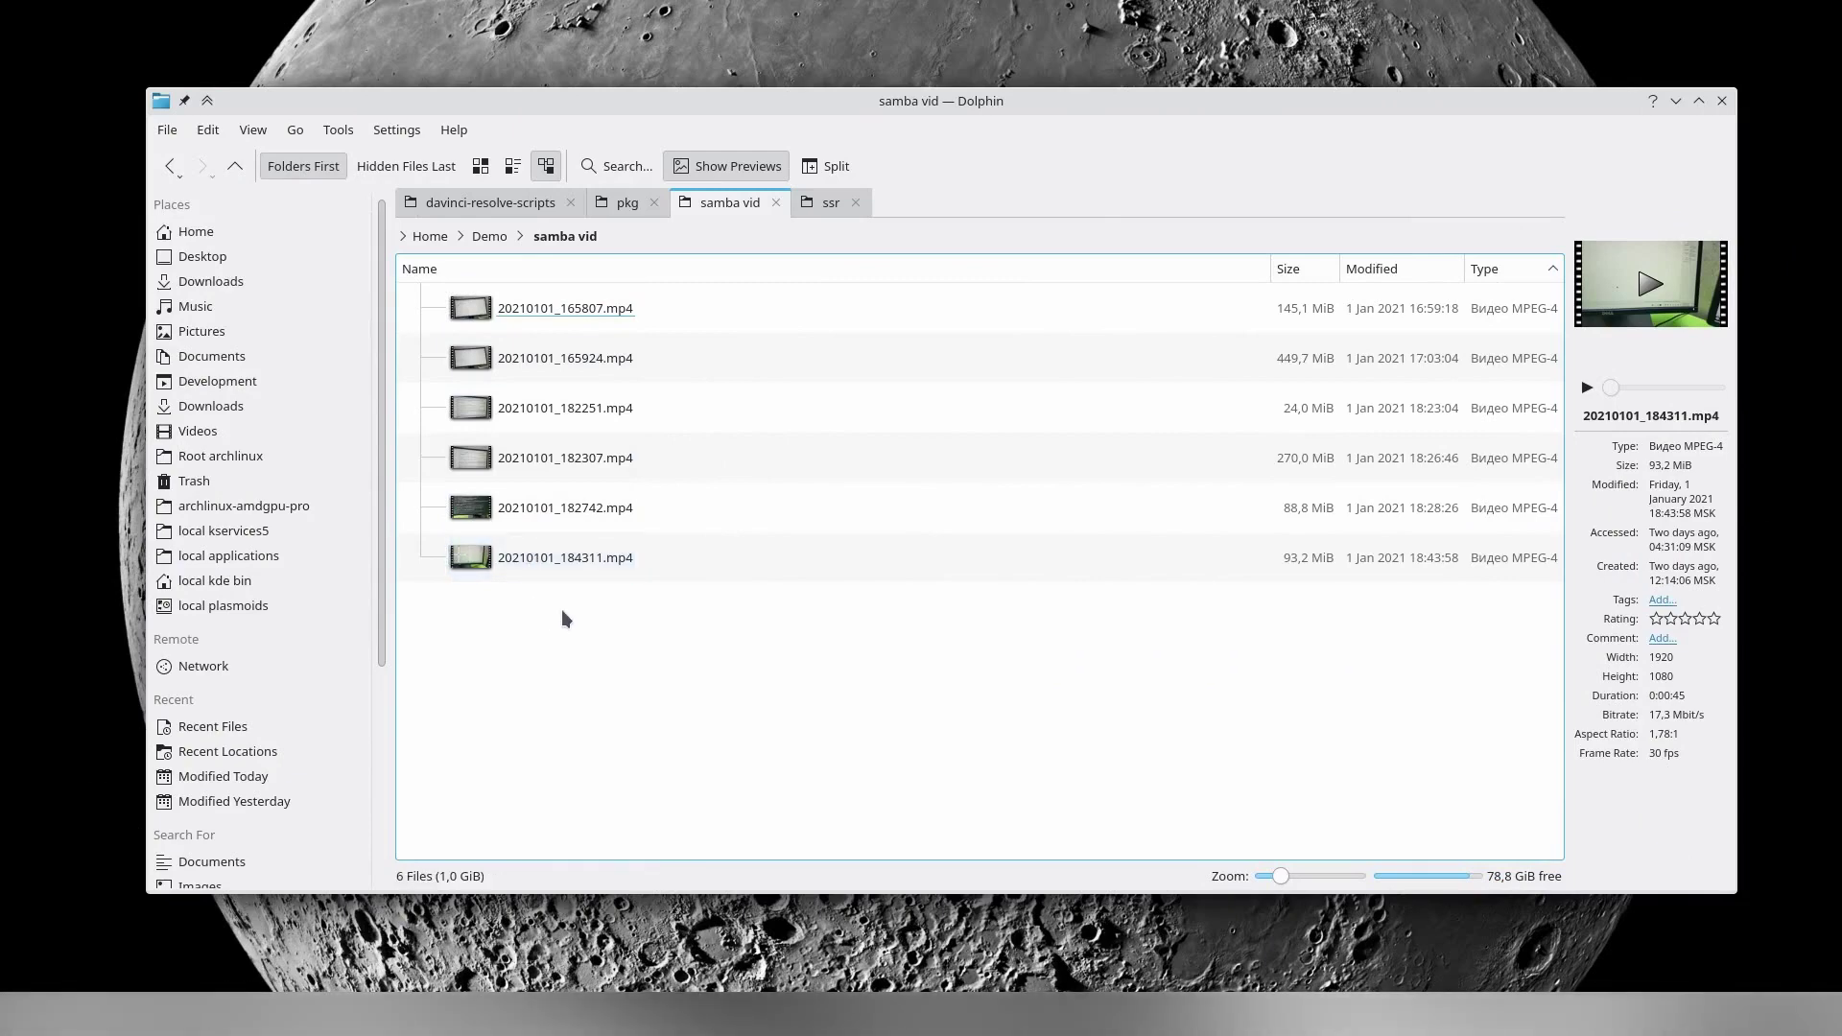
Step: Batch-rename the six selected video files to 1.mp4 through 6.mp4 using the # placeholder
left_click_drag(561, 608, 508, 304)
right_click(574, 338)
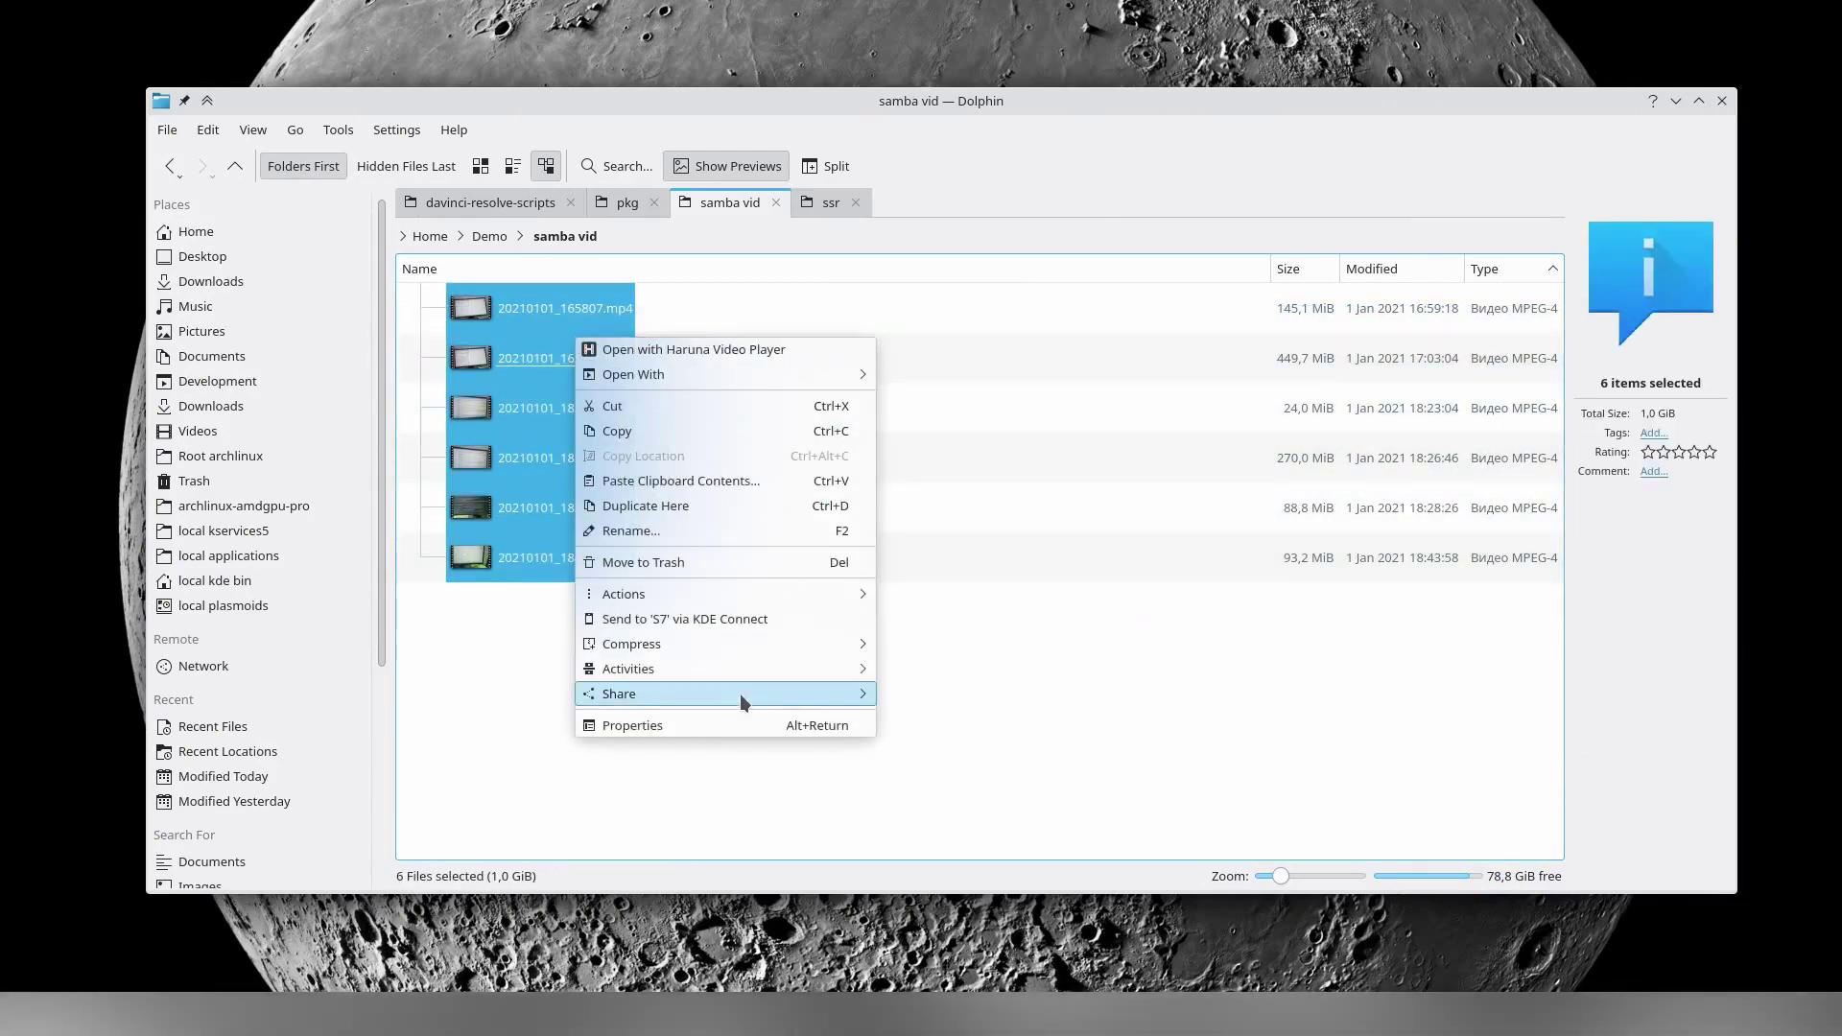
left_click(743, 526)
key("BackSpace")
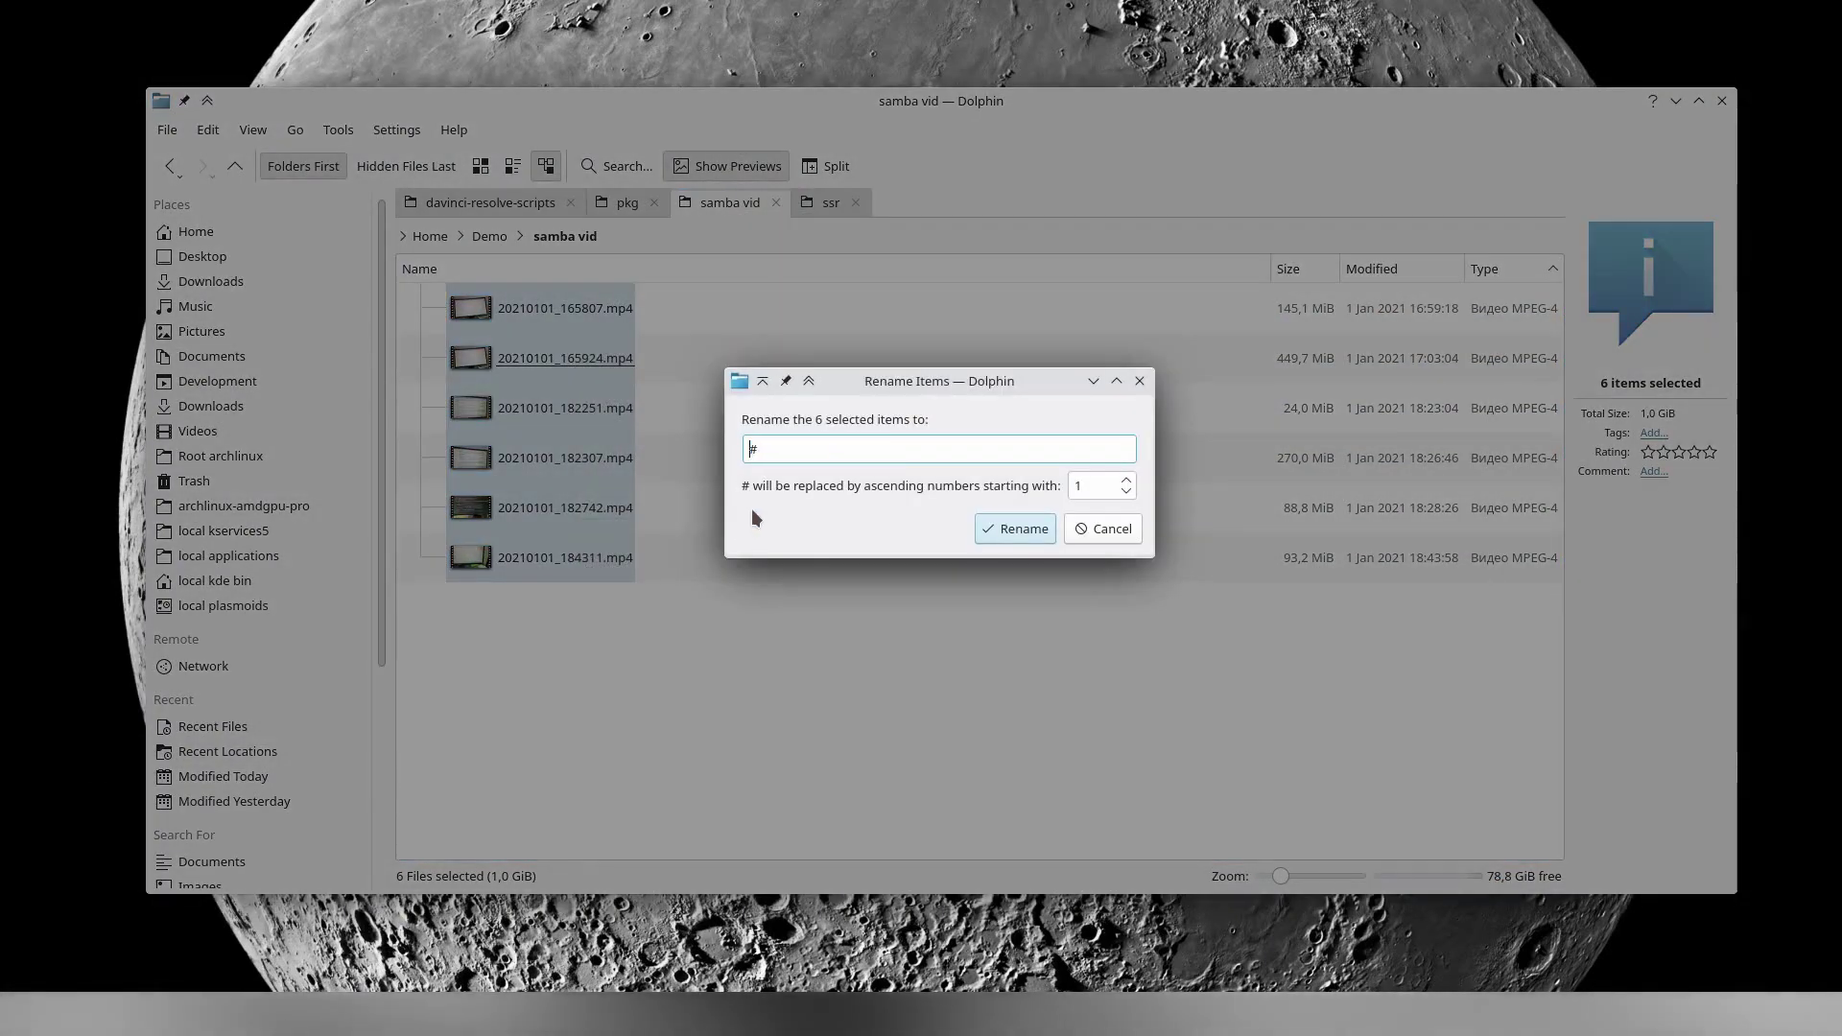
left_click(1017, 529)
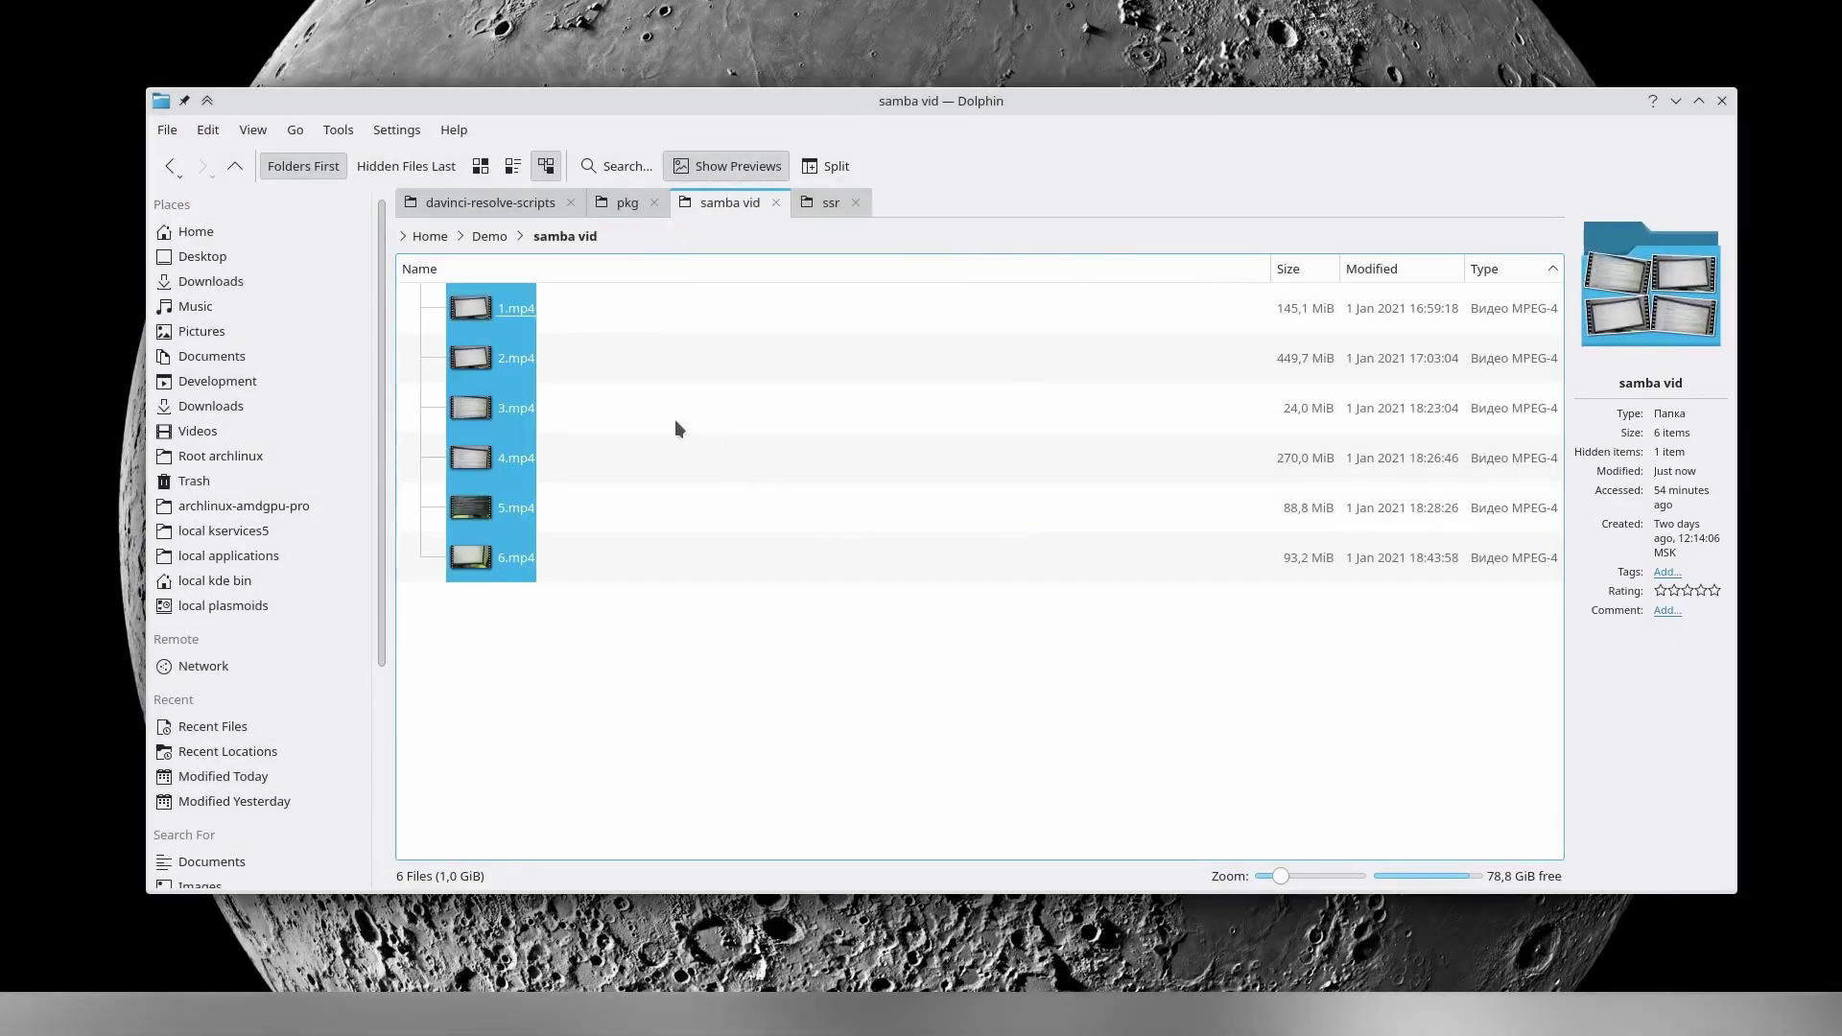
left_click(578, 636)
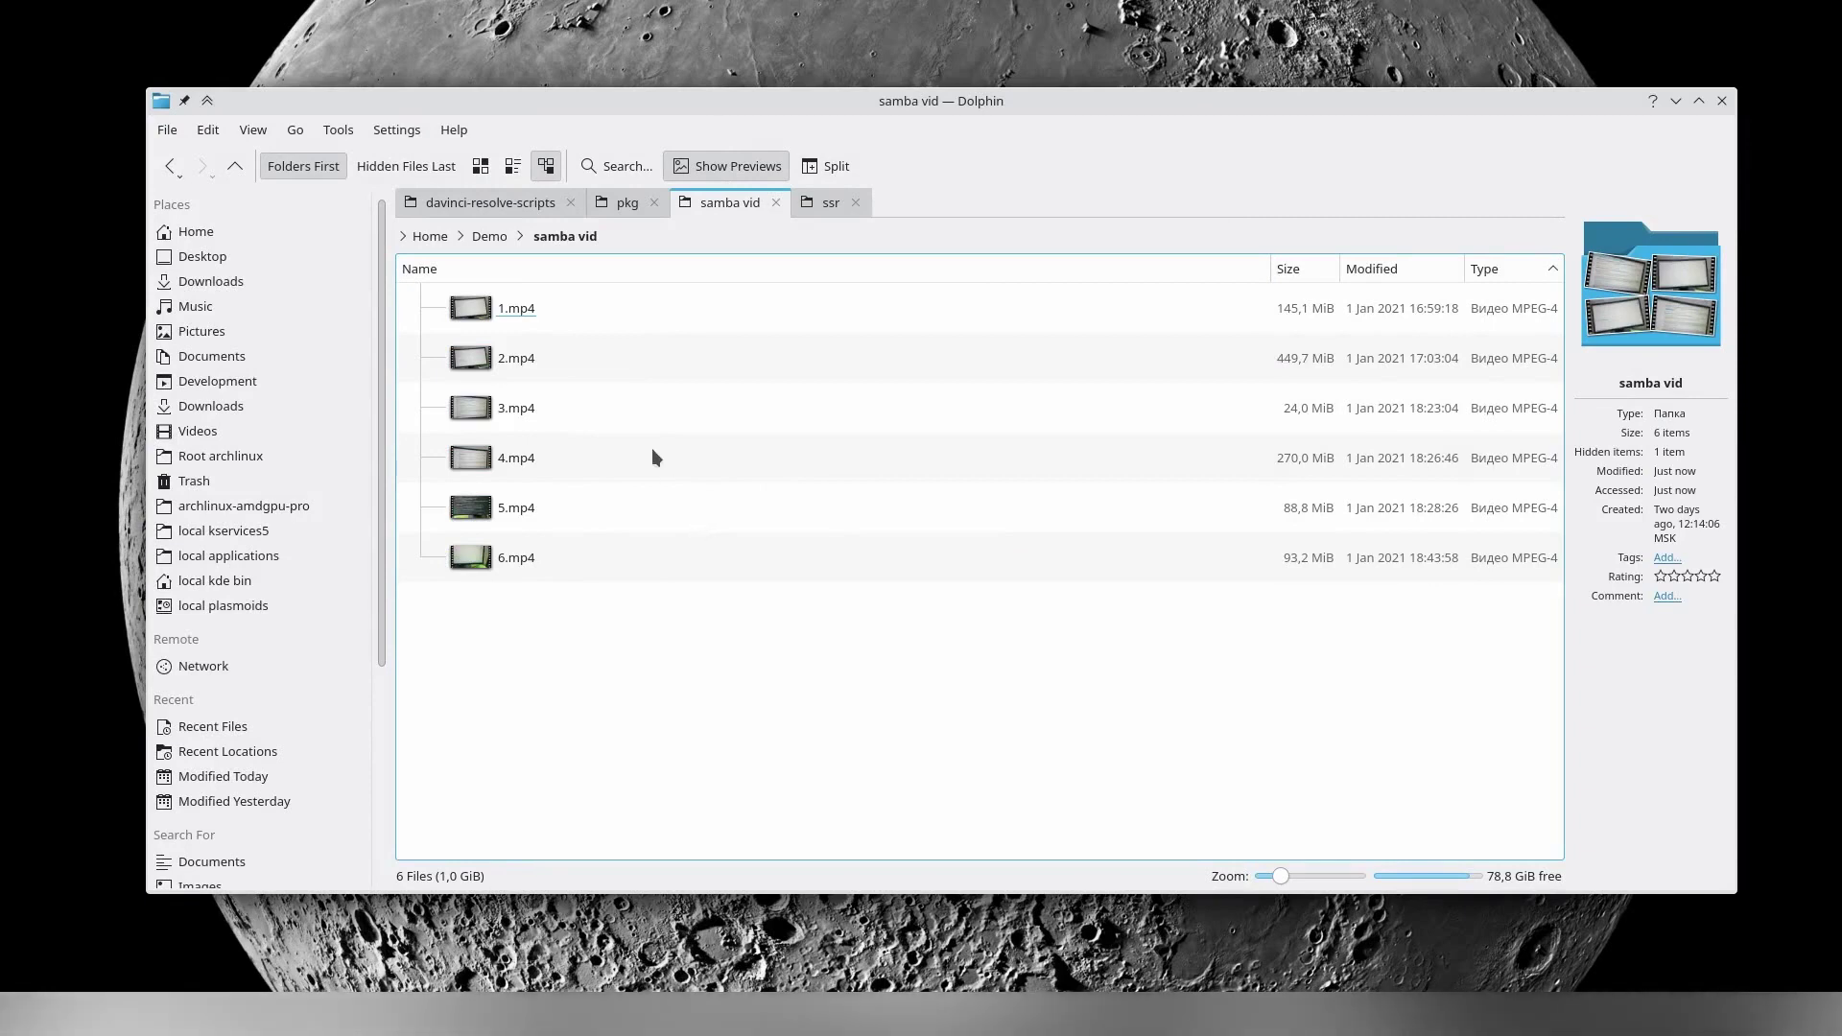
Step: Run ffmpeg -i 1.mp4 1.mp3 in Dolphin's terminal to create 1.mp3, then hide the terminal
key("F4")
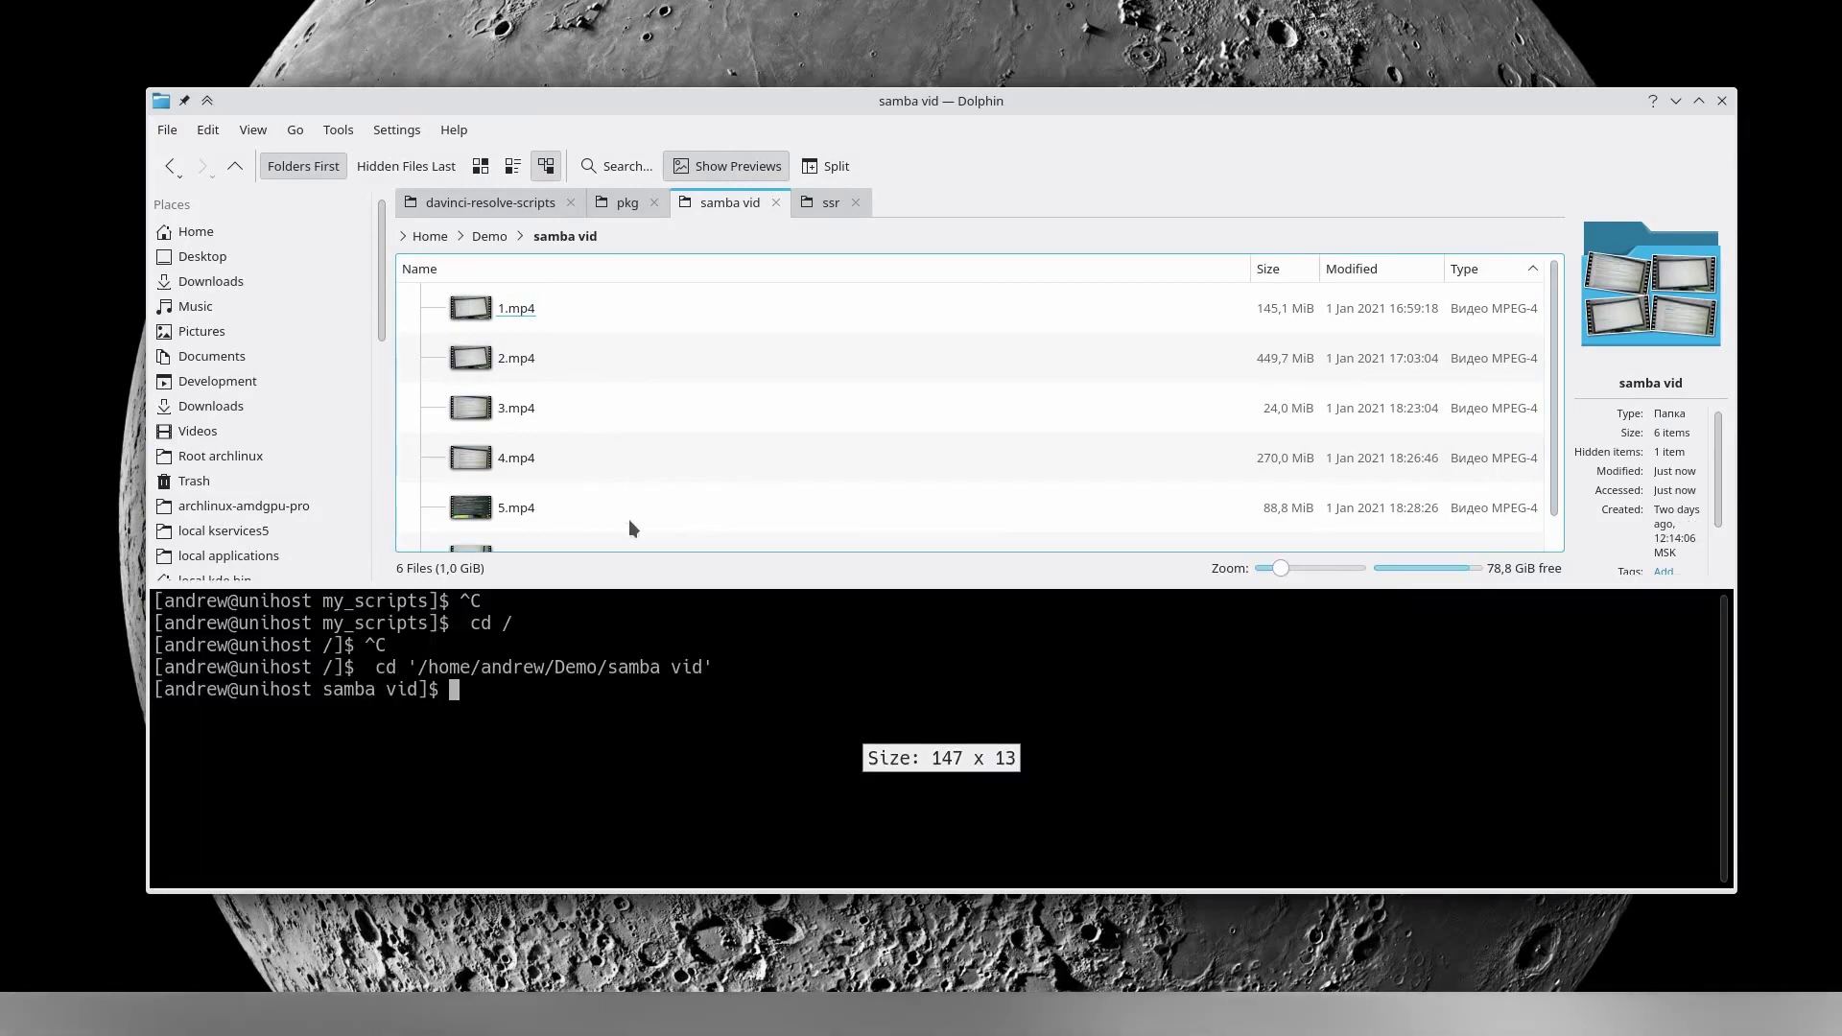
type("ffmpeg ")
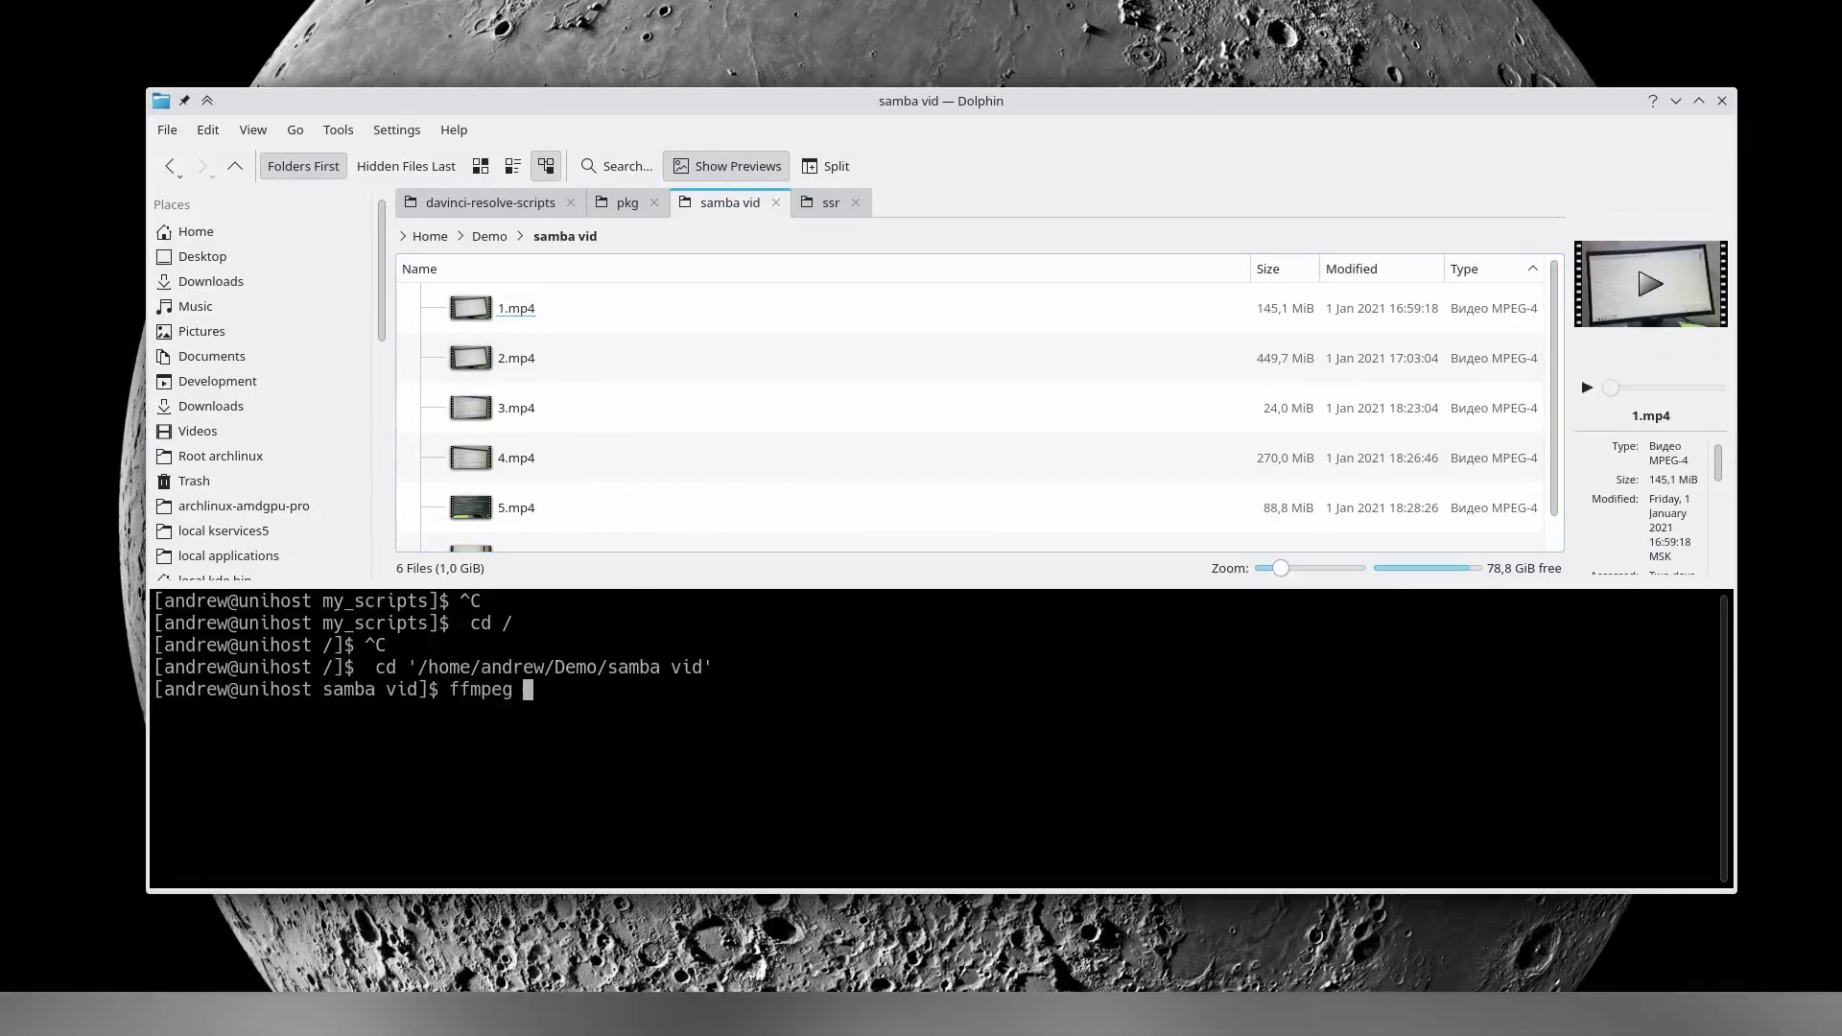
type("-i 1.mp4 1")
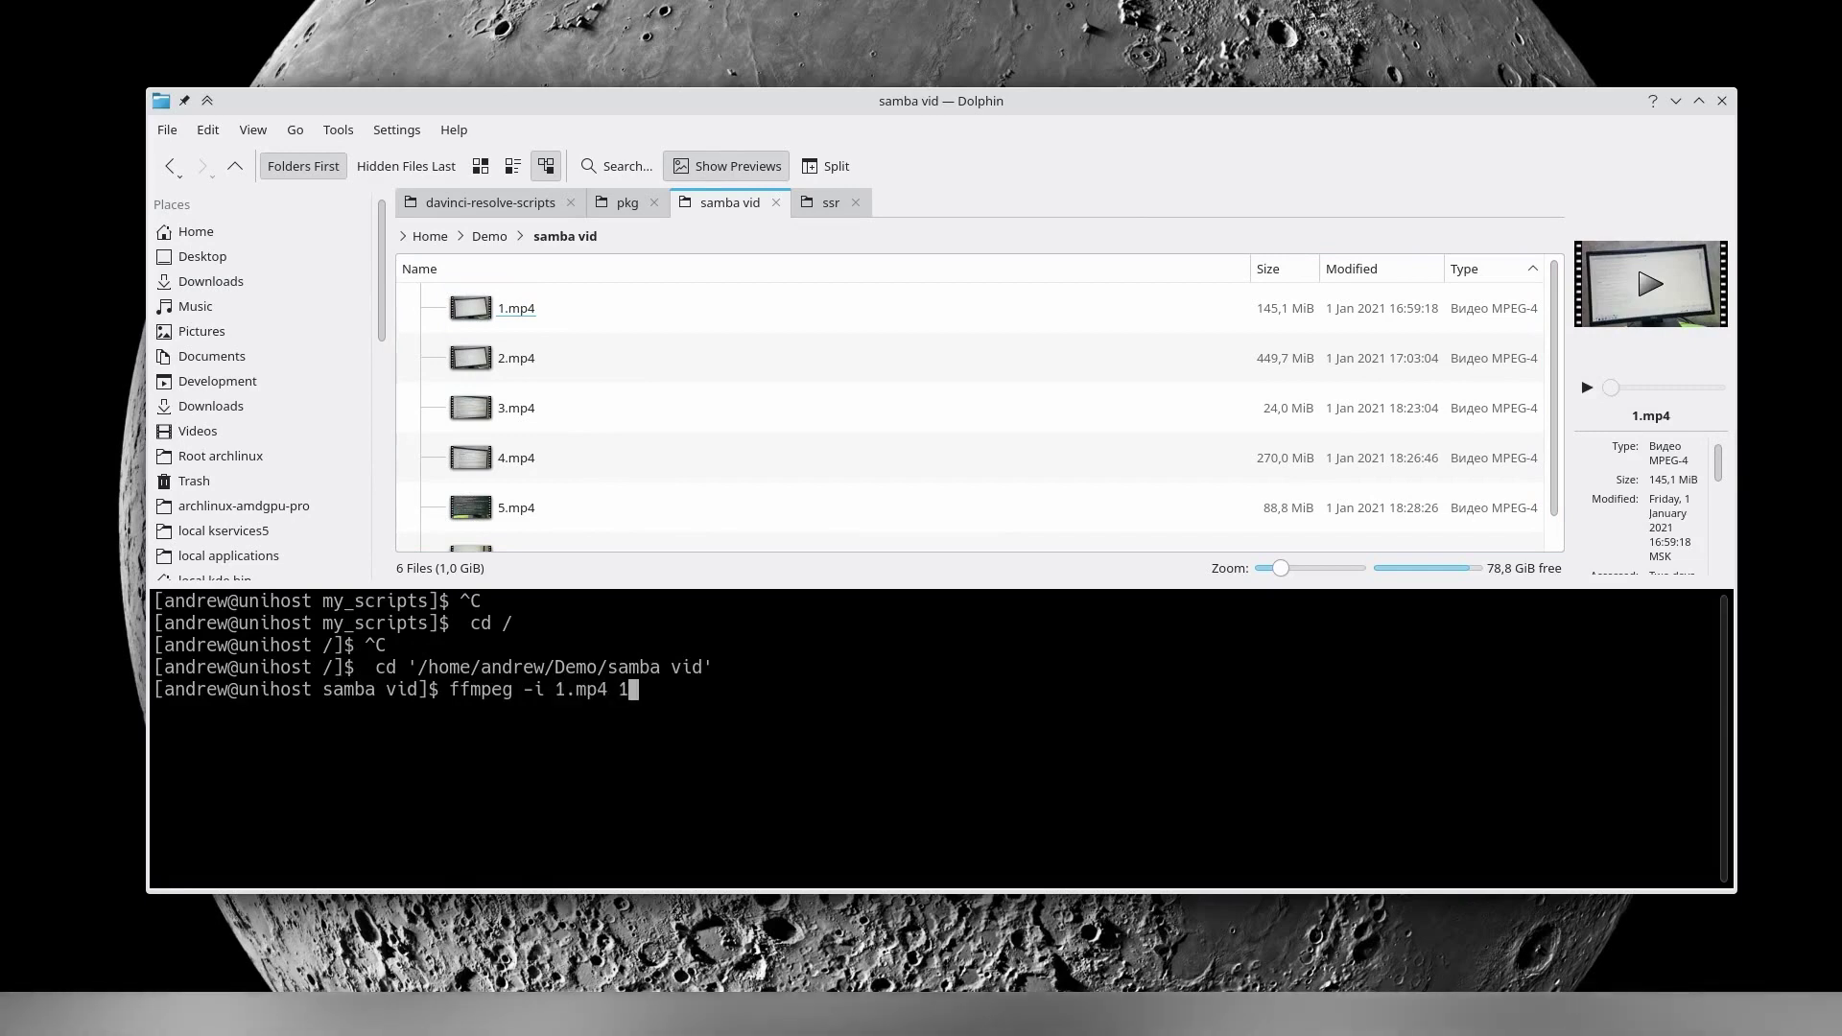
type(".mp3")
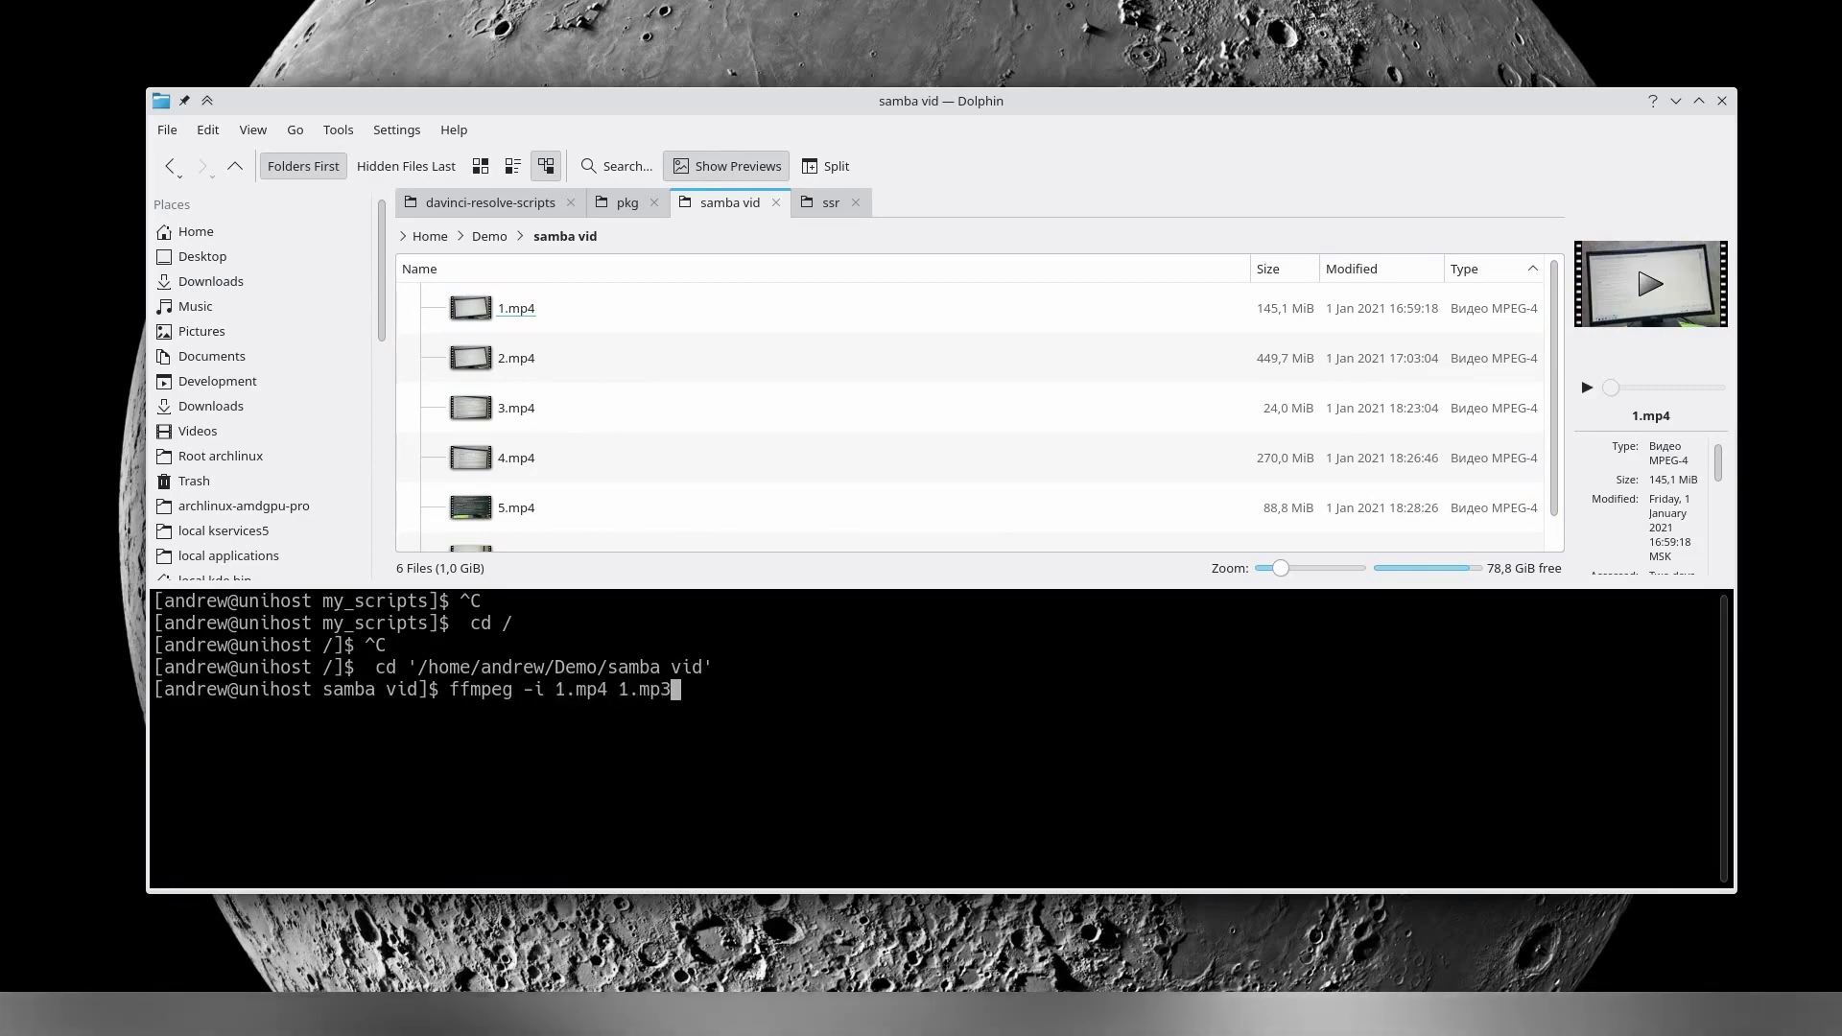
key("Return")
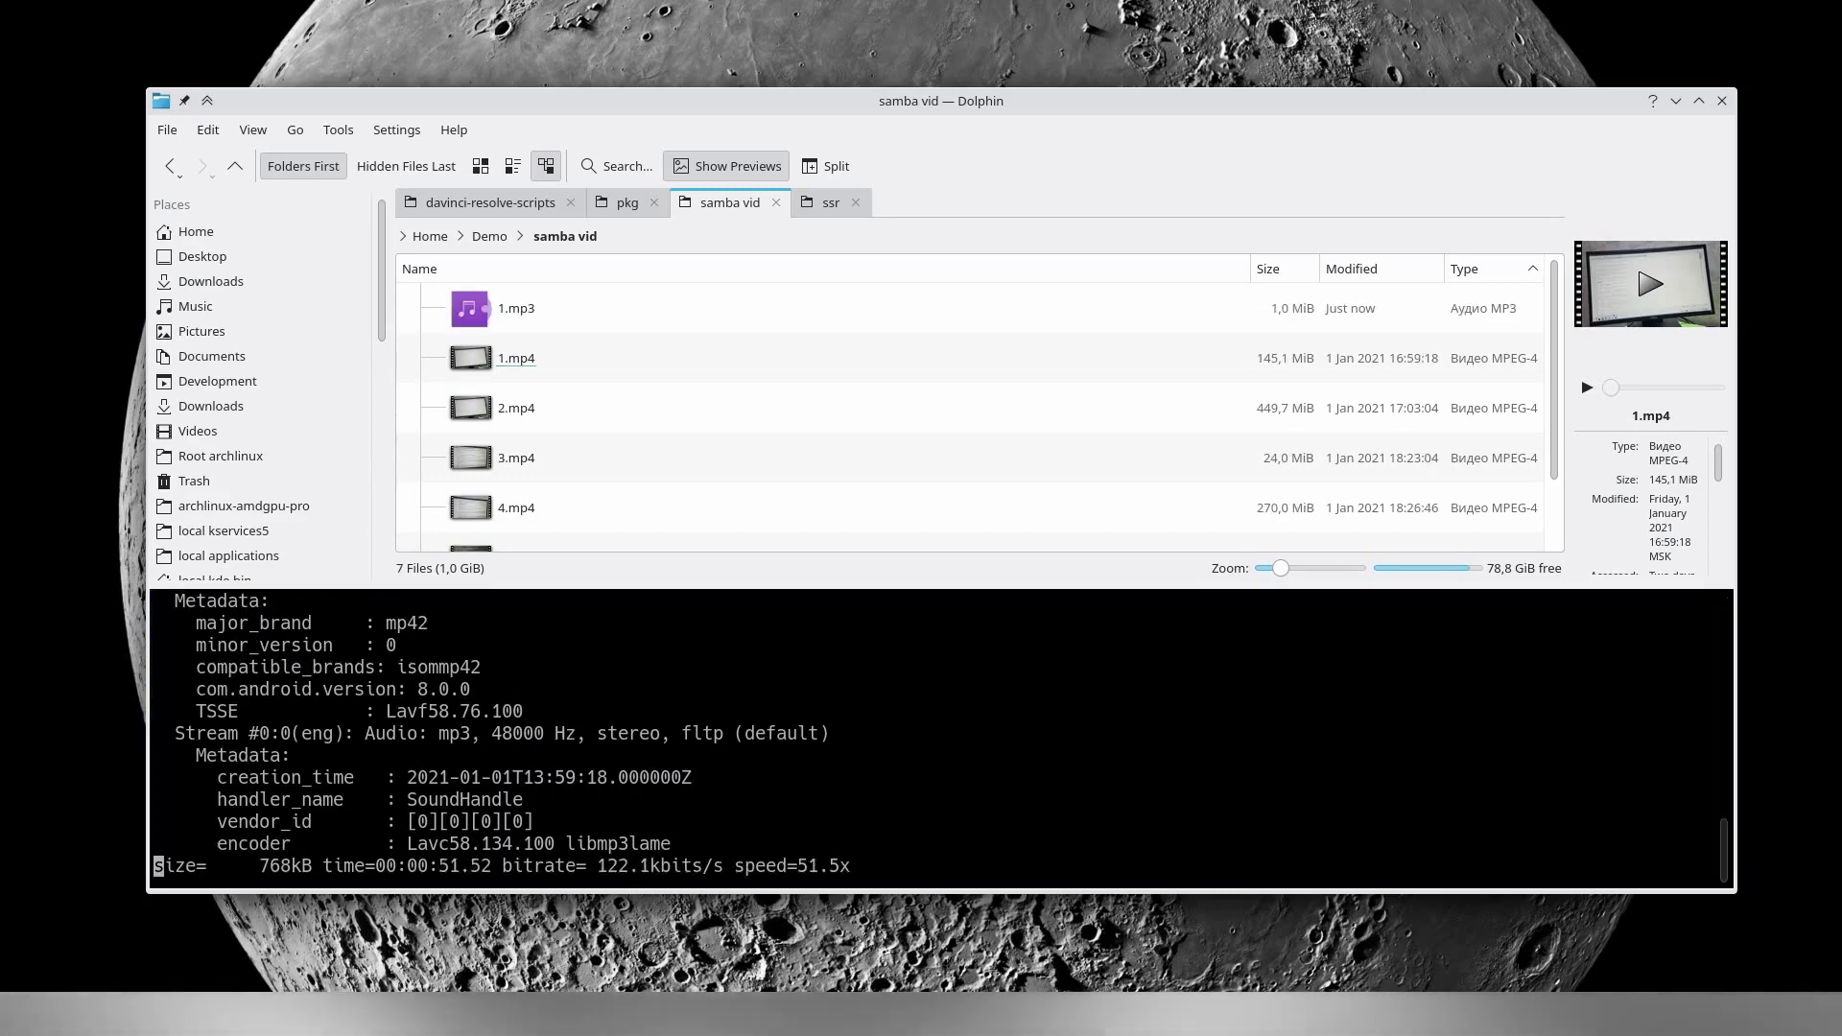
key("F12")
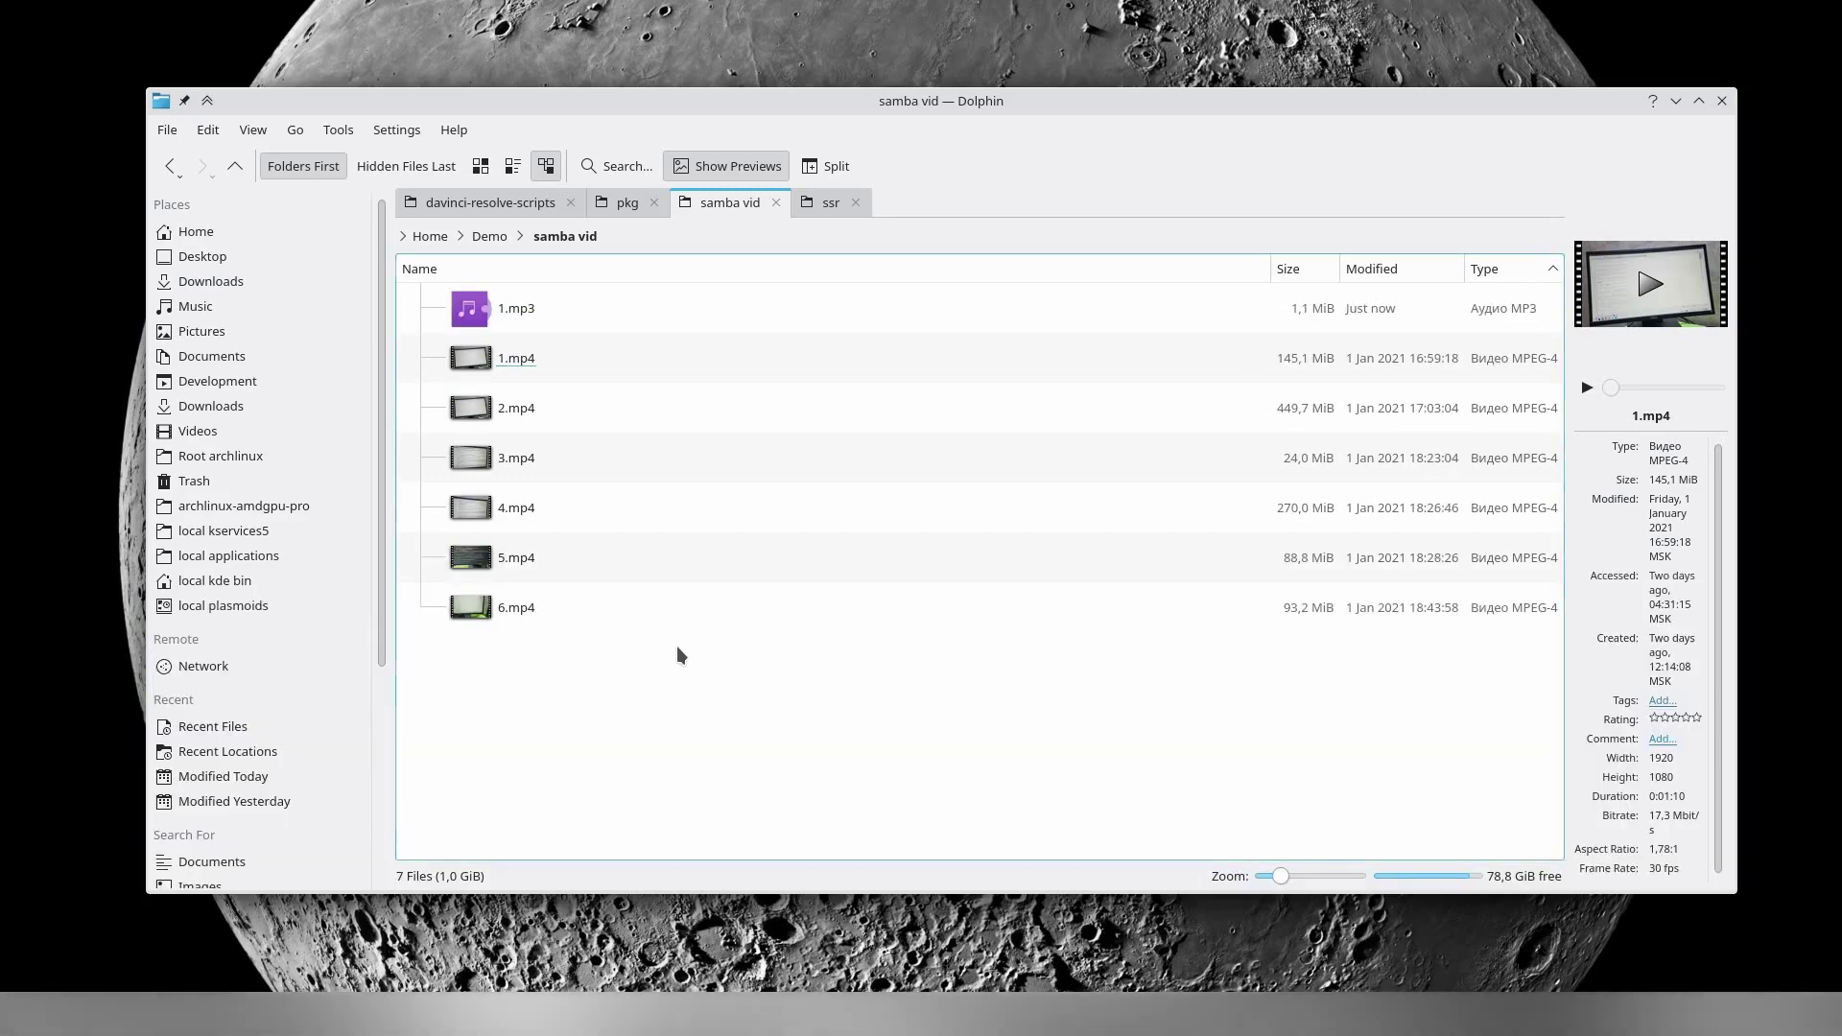
Step: Drag 1.mp3 and 1.mp4 from Dolphin into the Resolve Media Pool
mouse_move(527, 308)
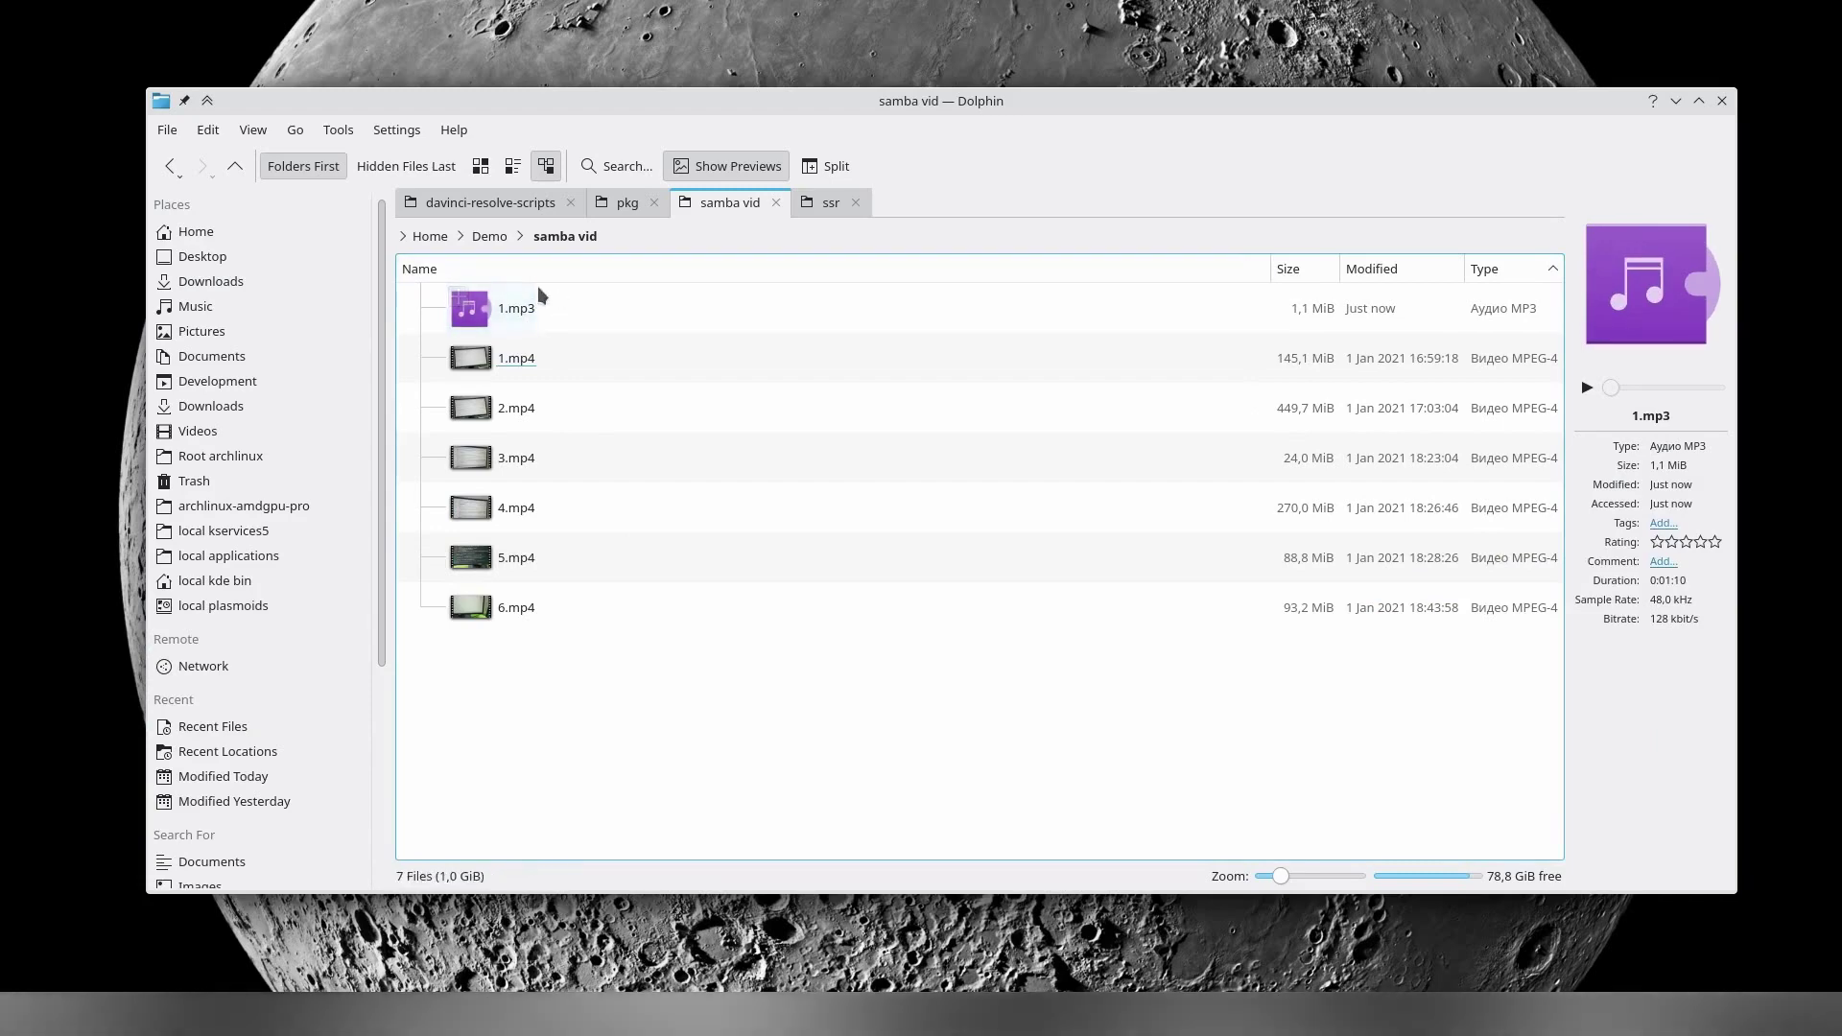
left_click_drag(853, 113, 1750, 111)
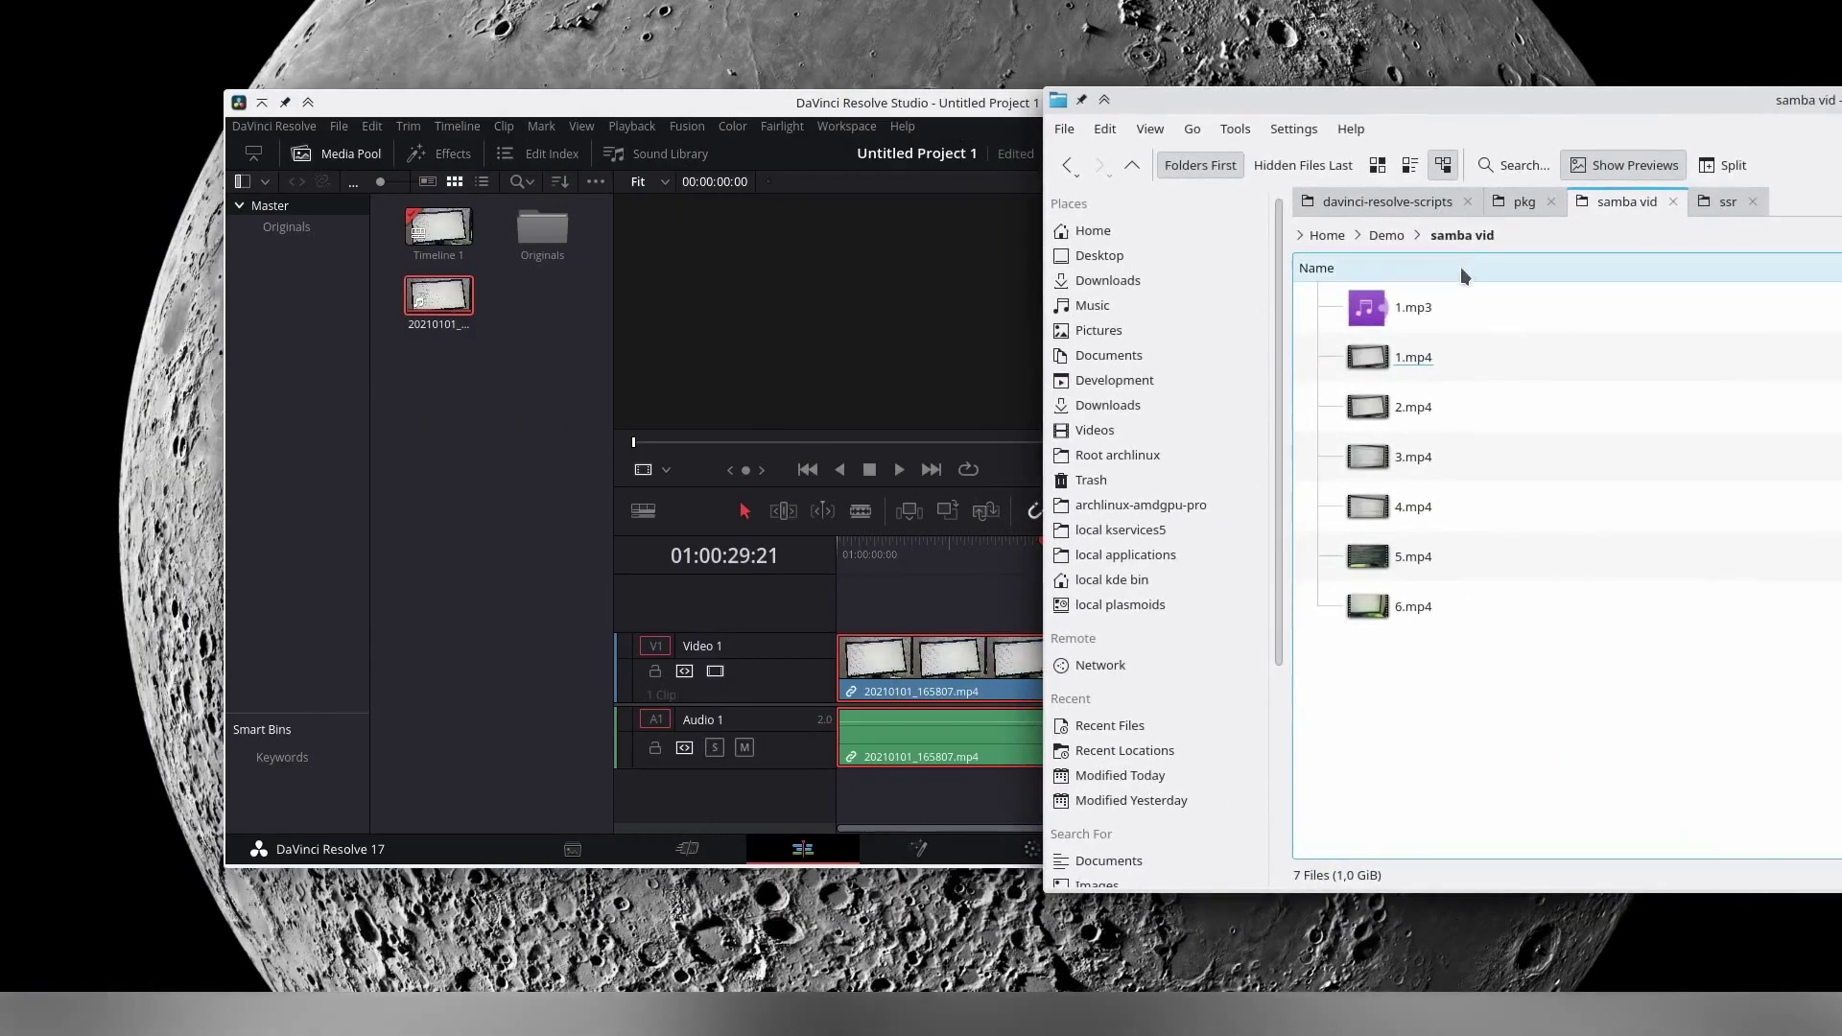
left_click_drag(1382, 307, 559, 370)
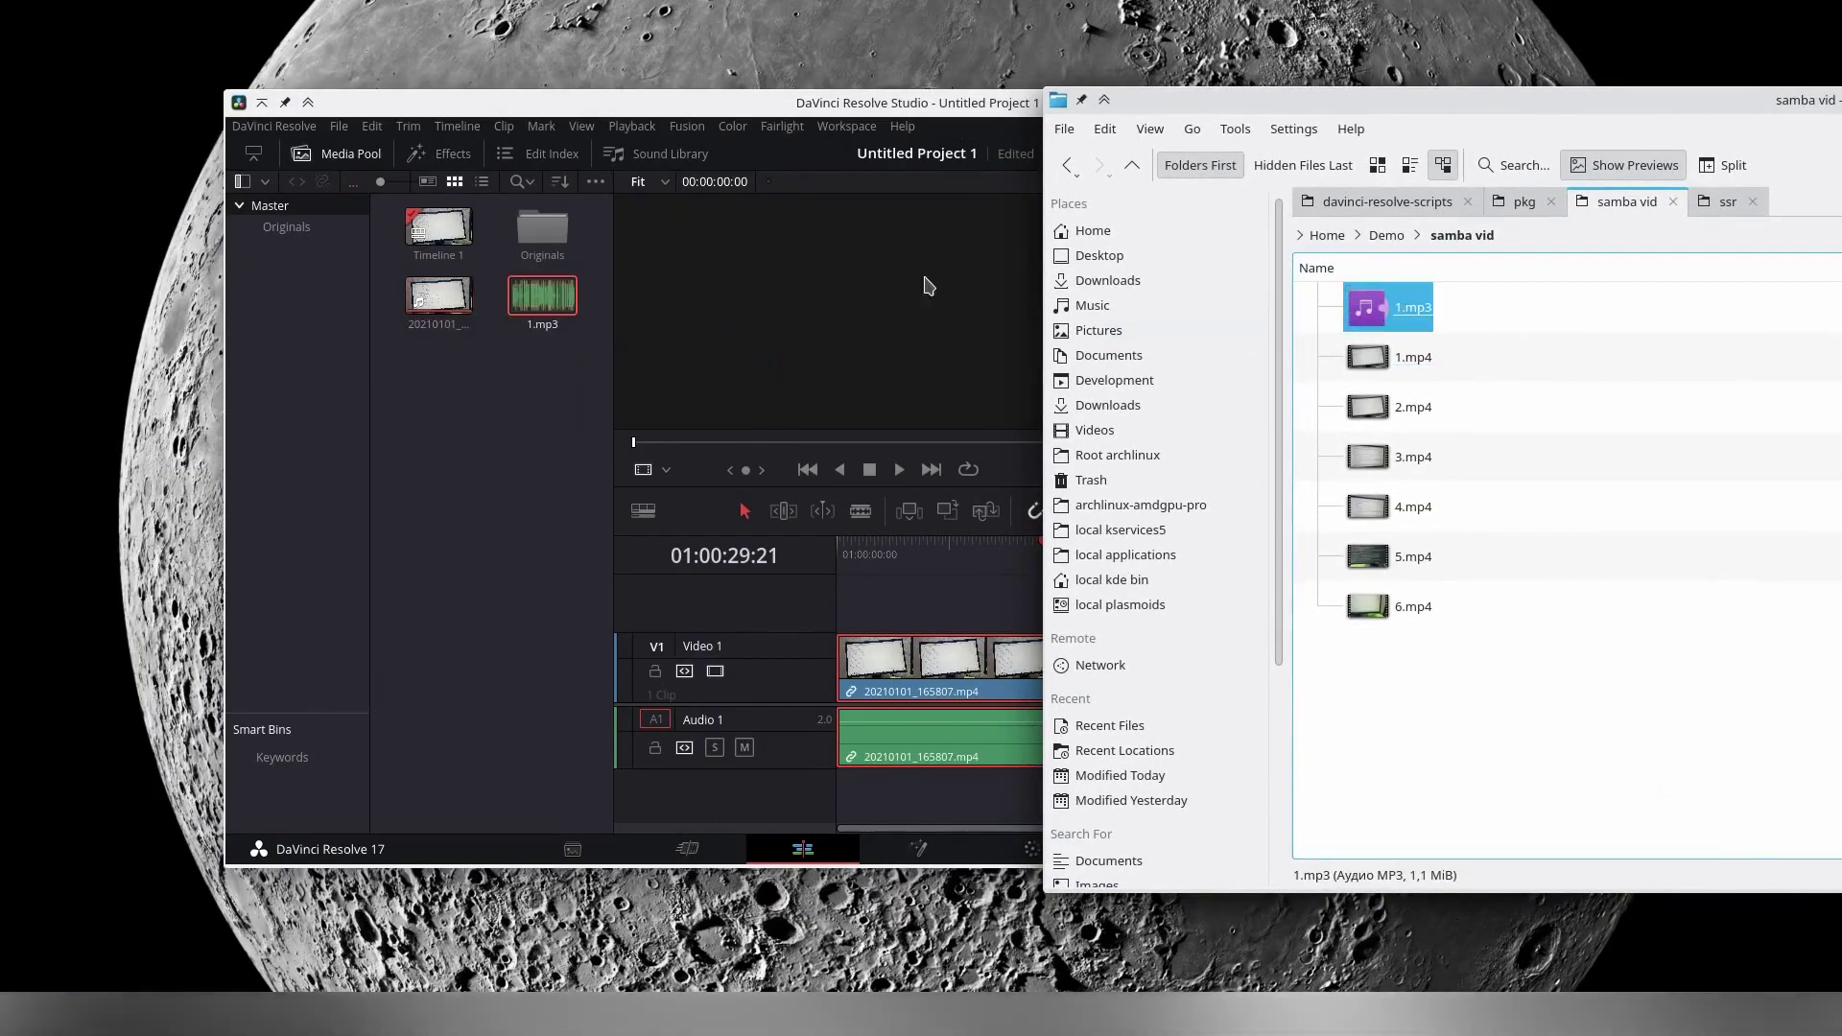
left_click_drag(1381, 357, 508, 388)
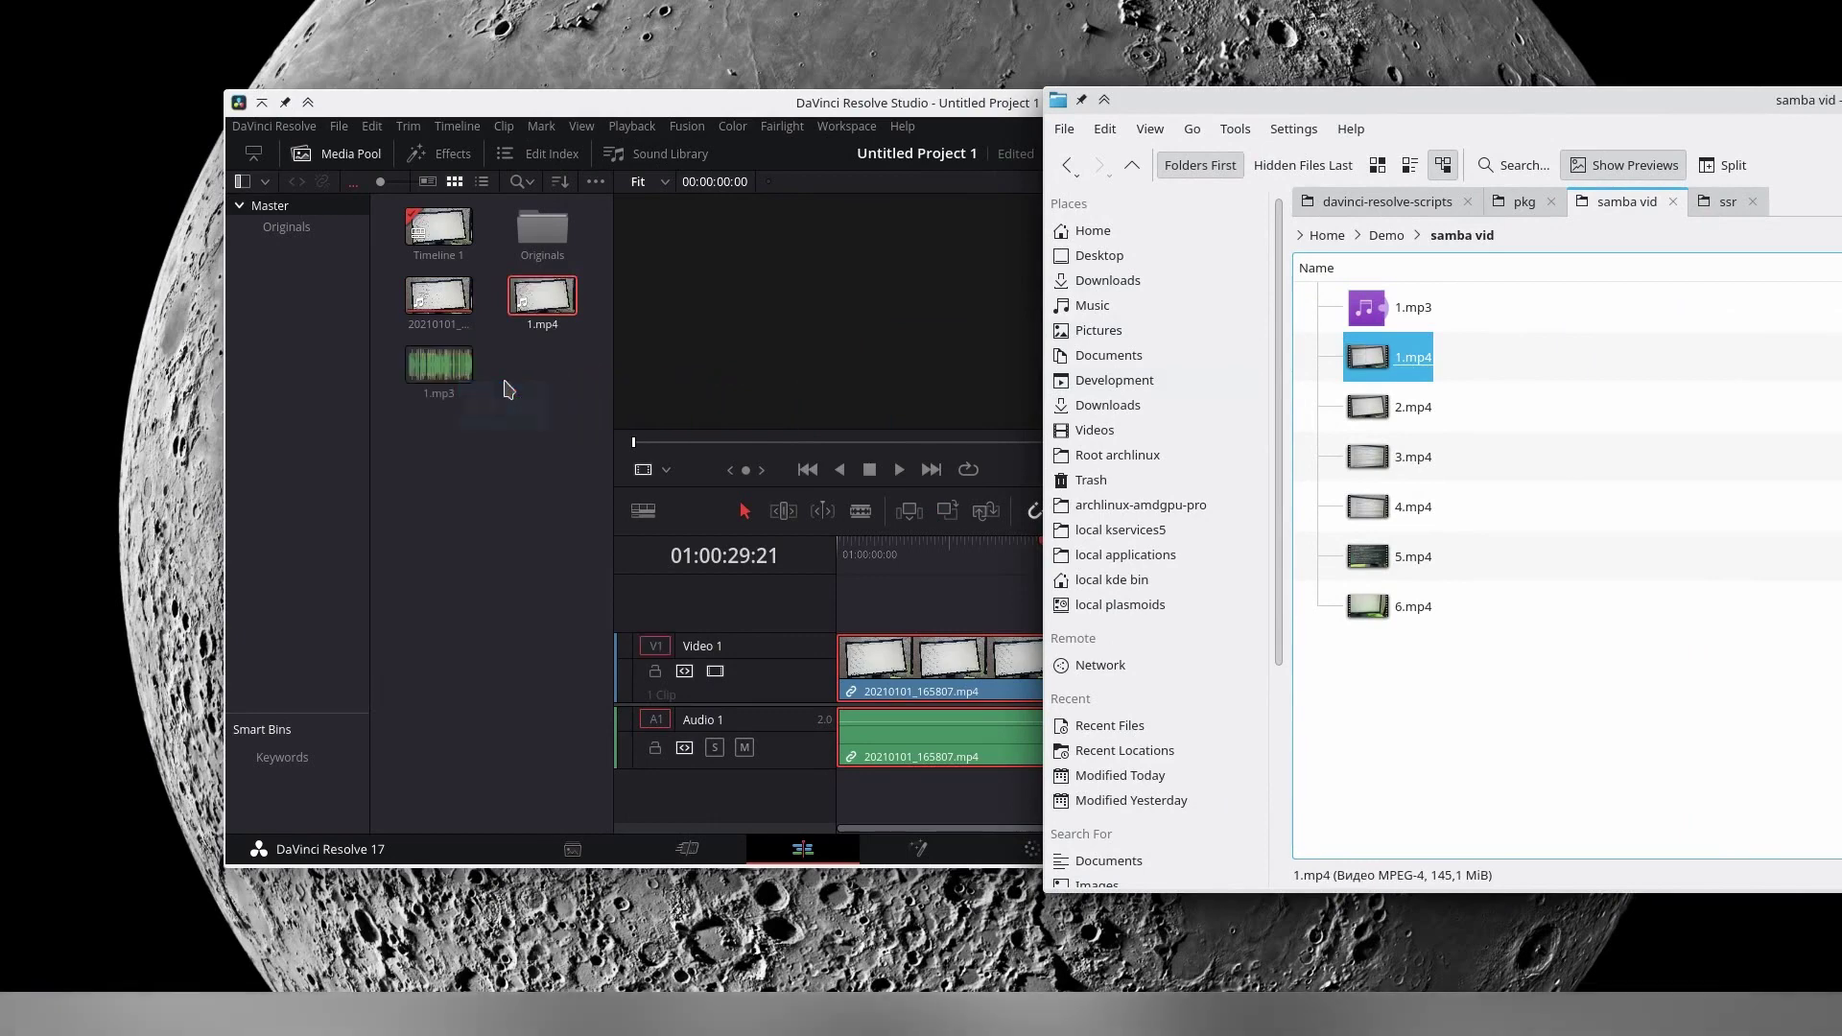
Step: Delete the old 20210101 clip from the project and place 1.mp4 on Timeline 1
left_click(451, 319)
key("Delete")
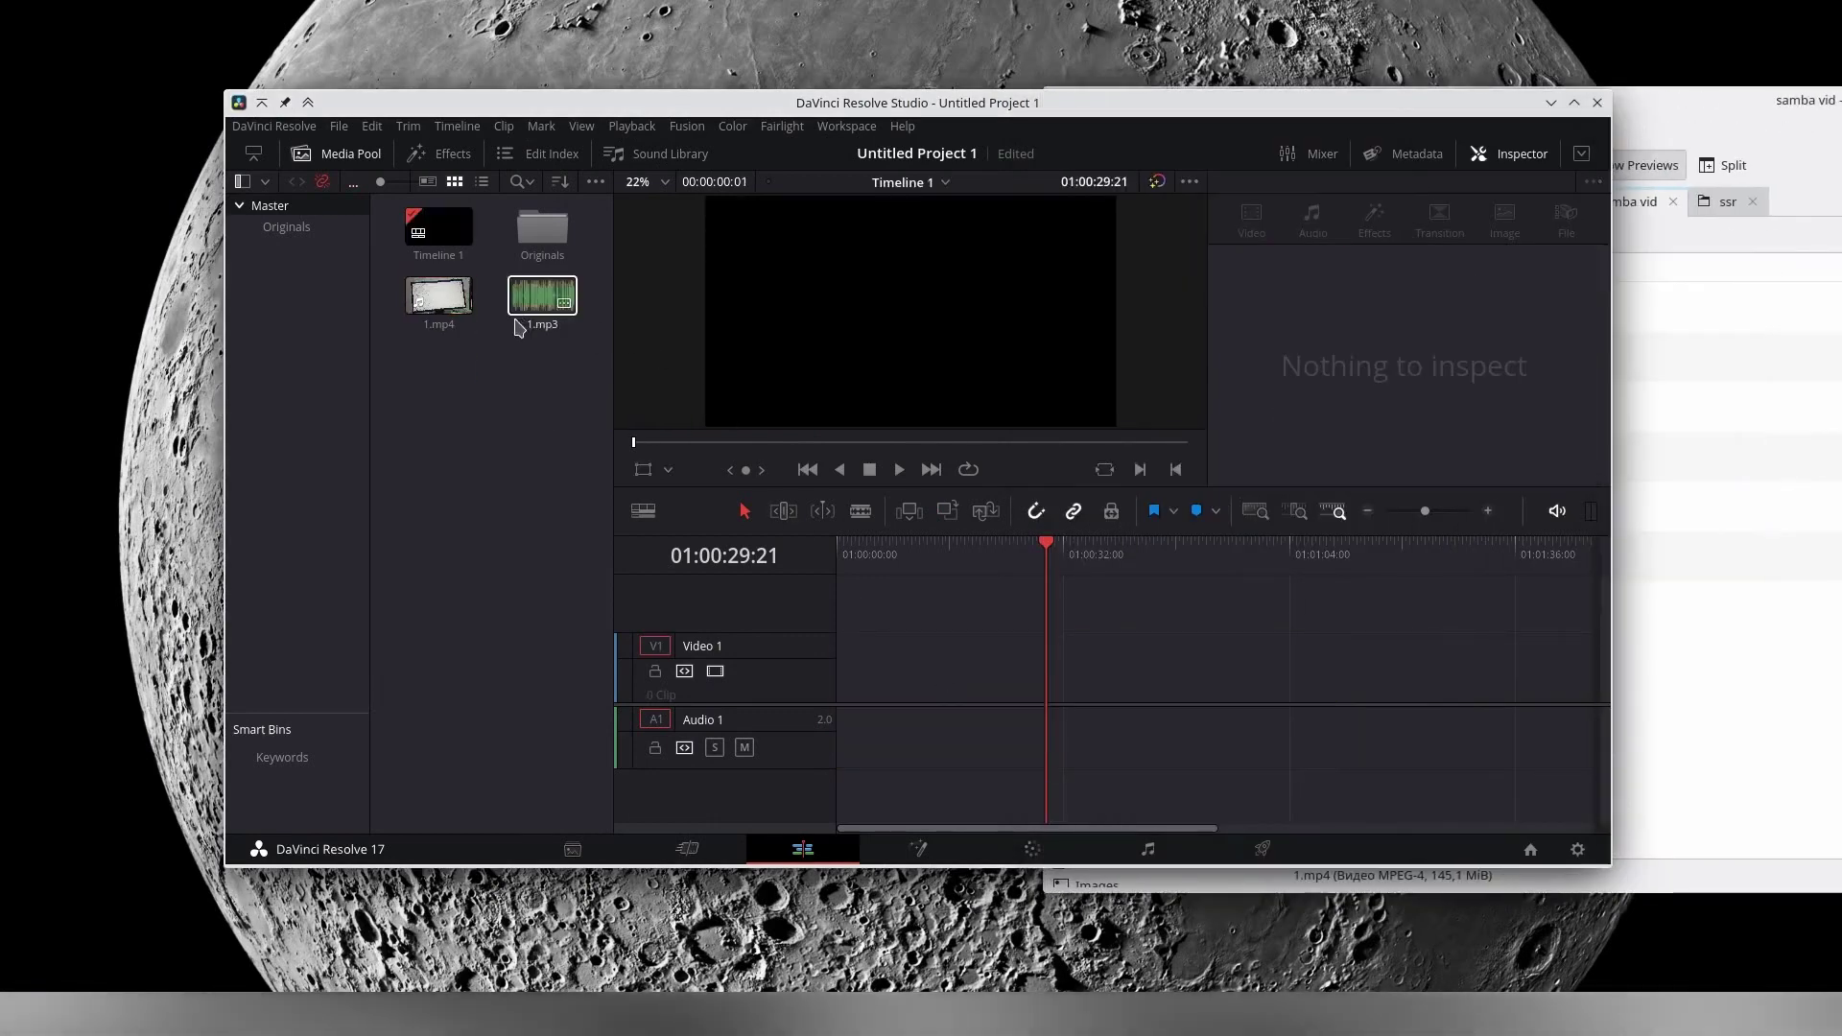
mouse_move(438, 297)
left_mouse_down()
mouse_move(925, 668)
mouse_move(840, 669)
left_mouse_up()
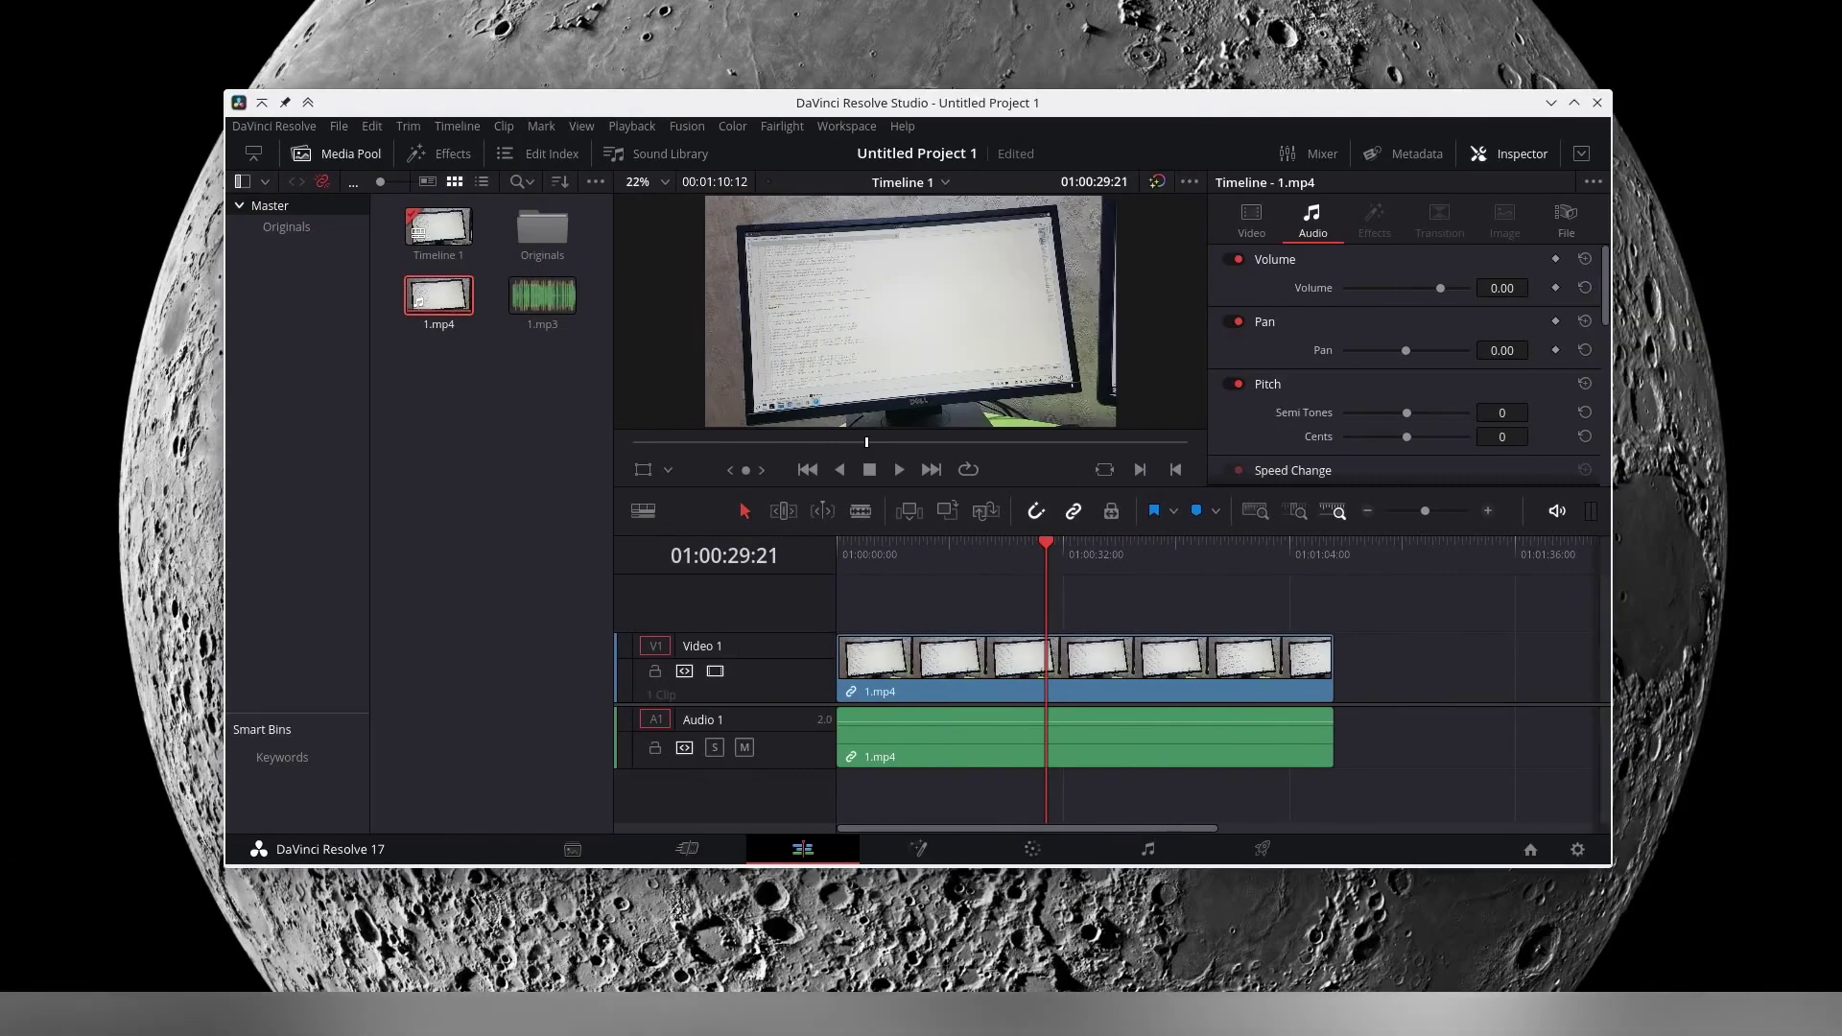
Step: Unlink 1.mp4's video from its audio and delete the original audio clip
right_click(1076, 669)
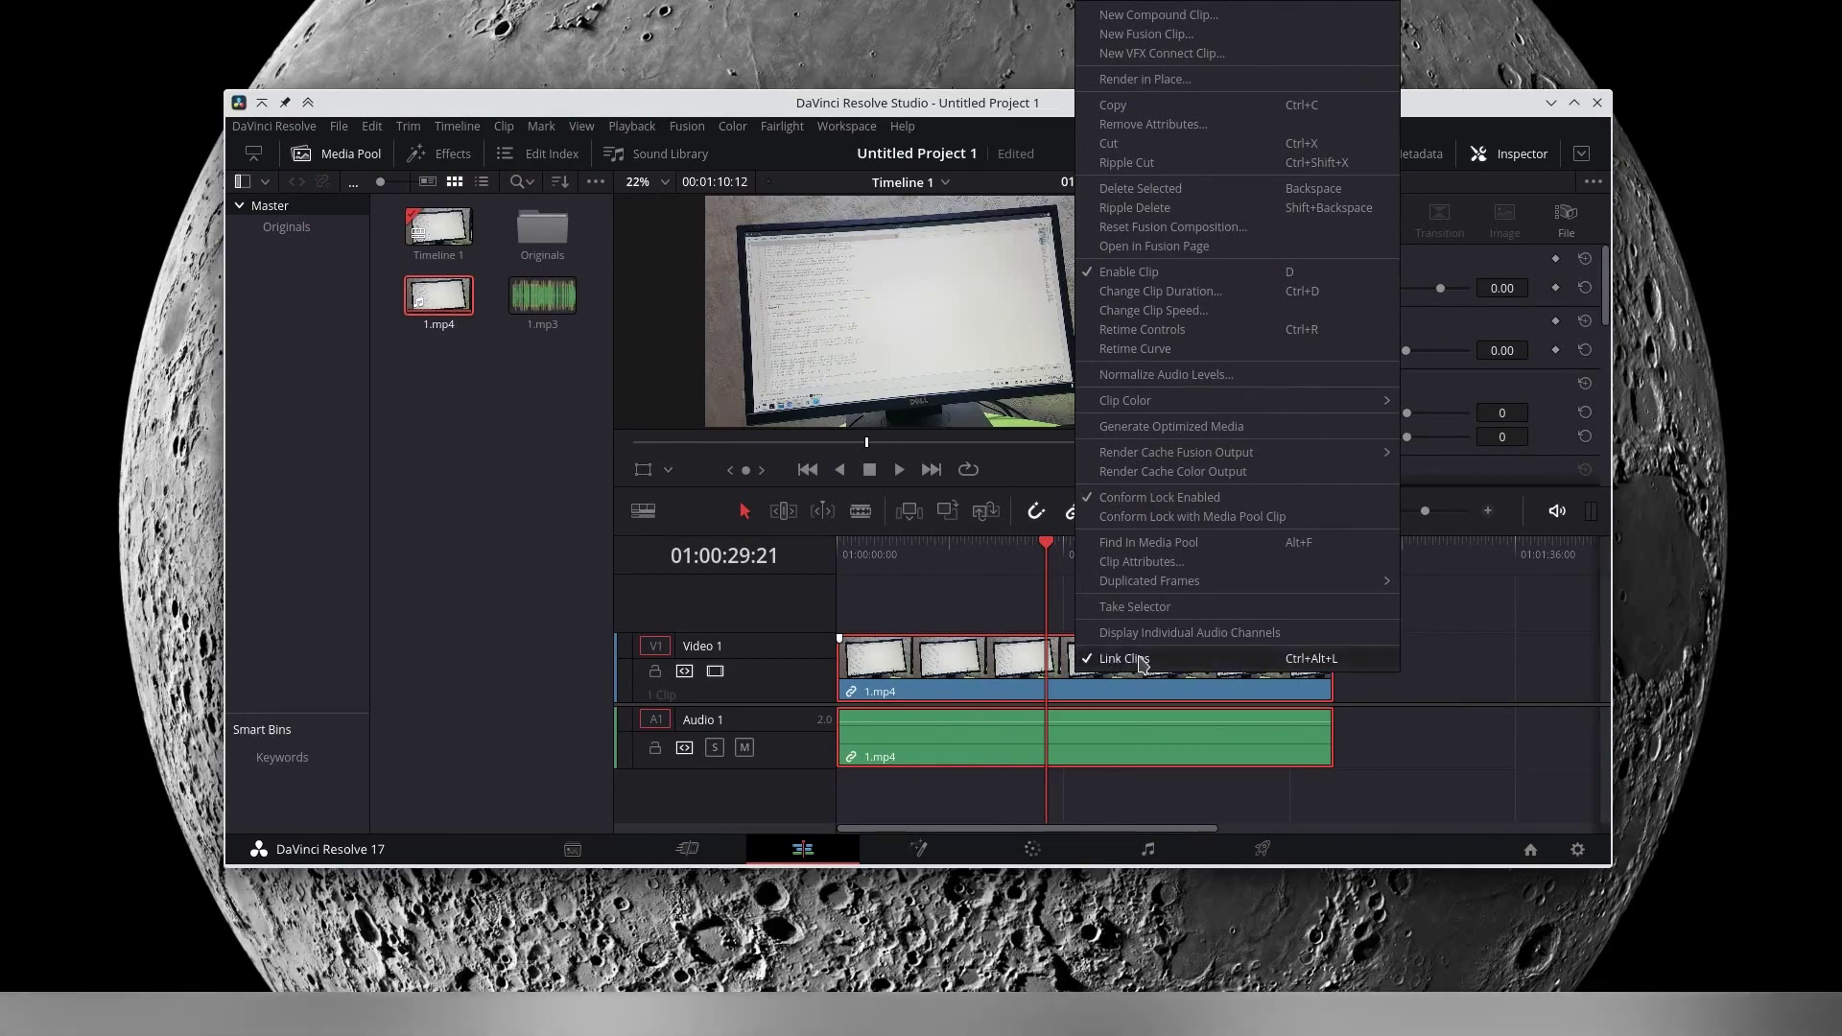
left_click(1124, 659)
left_click(1386, 751)
left_click(1257, 755)
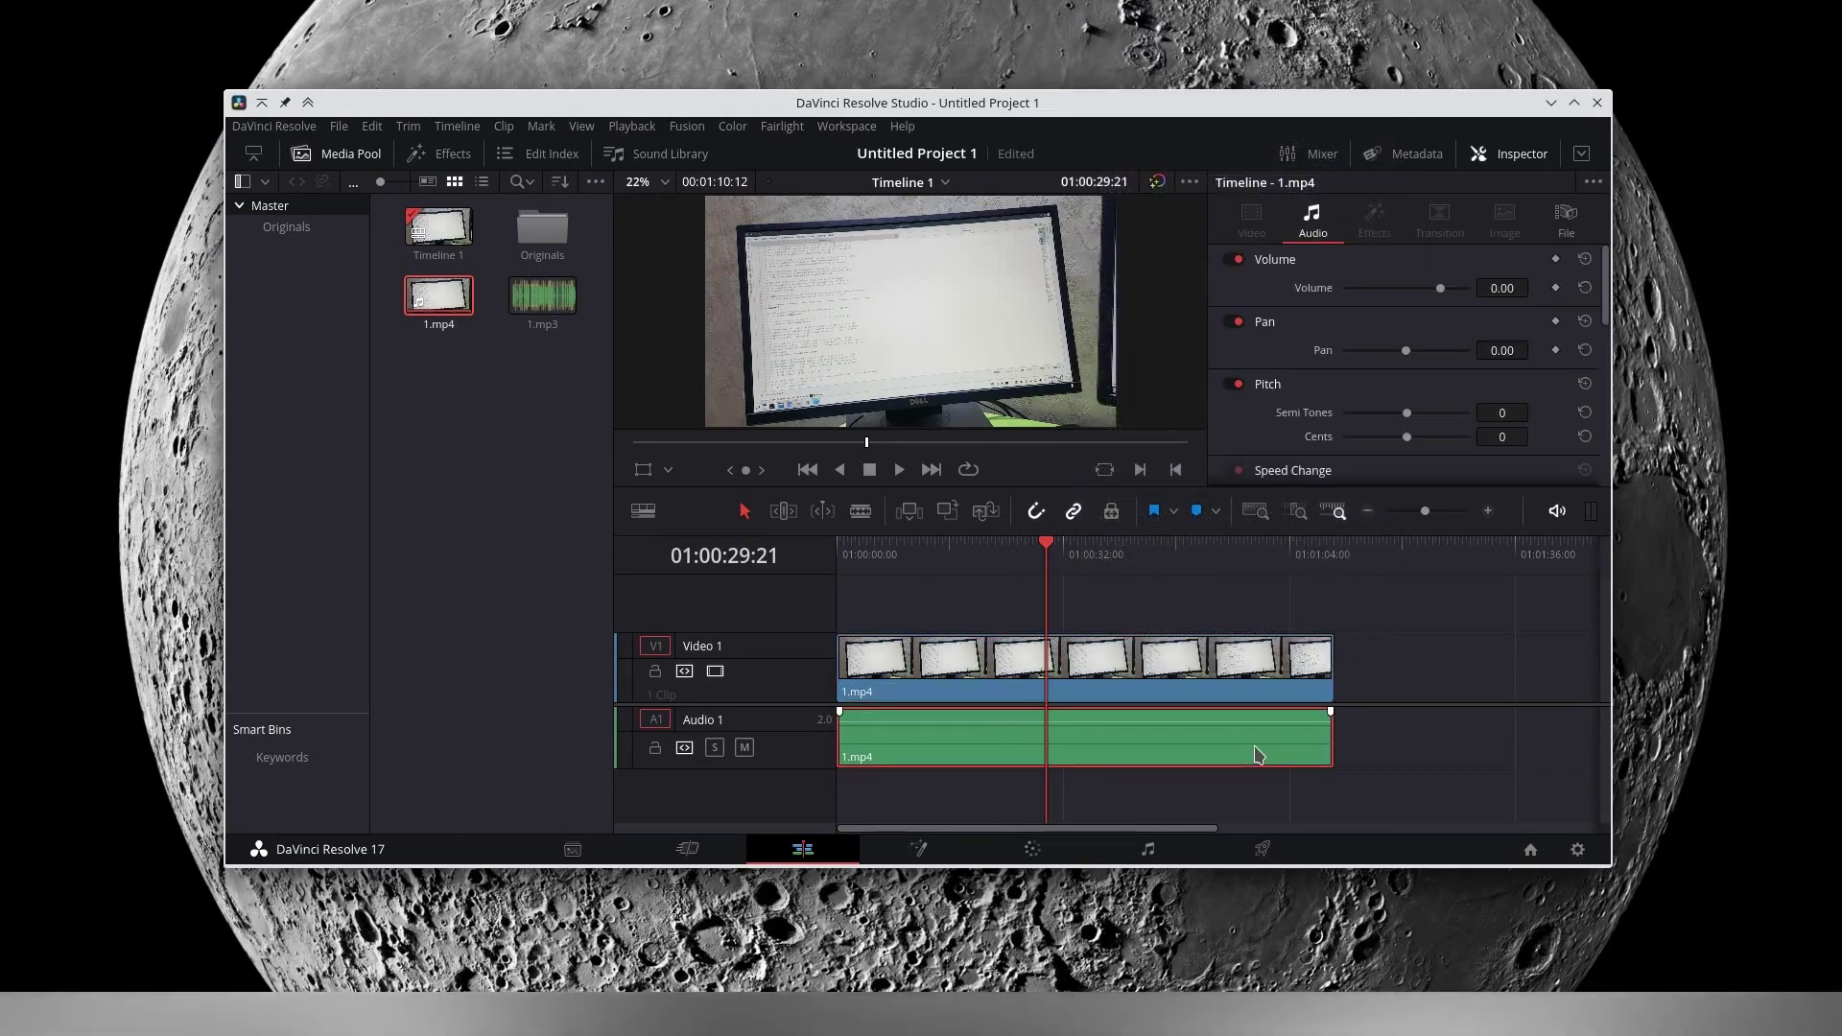
key("Delete")
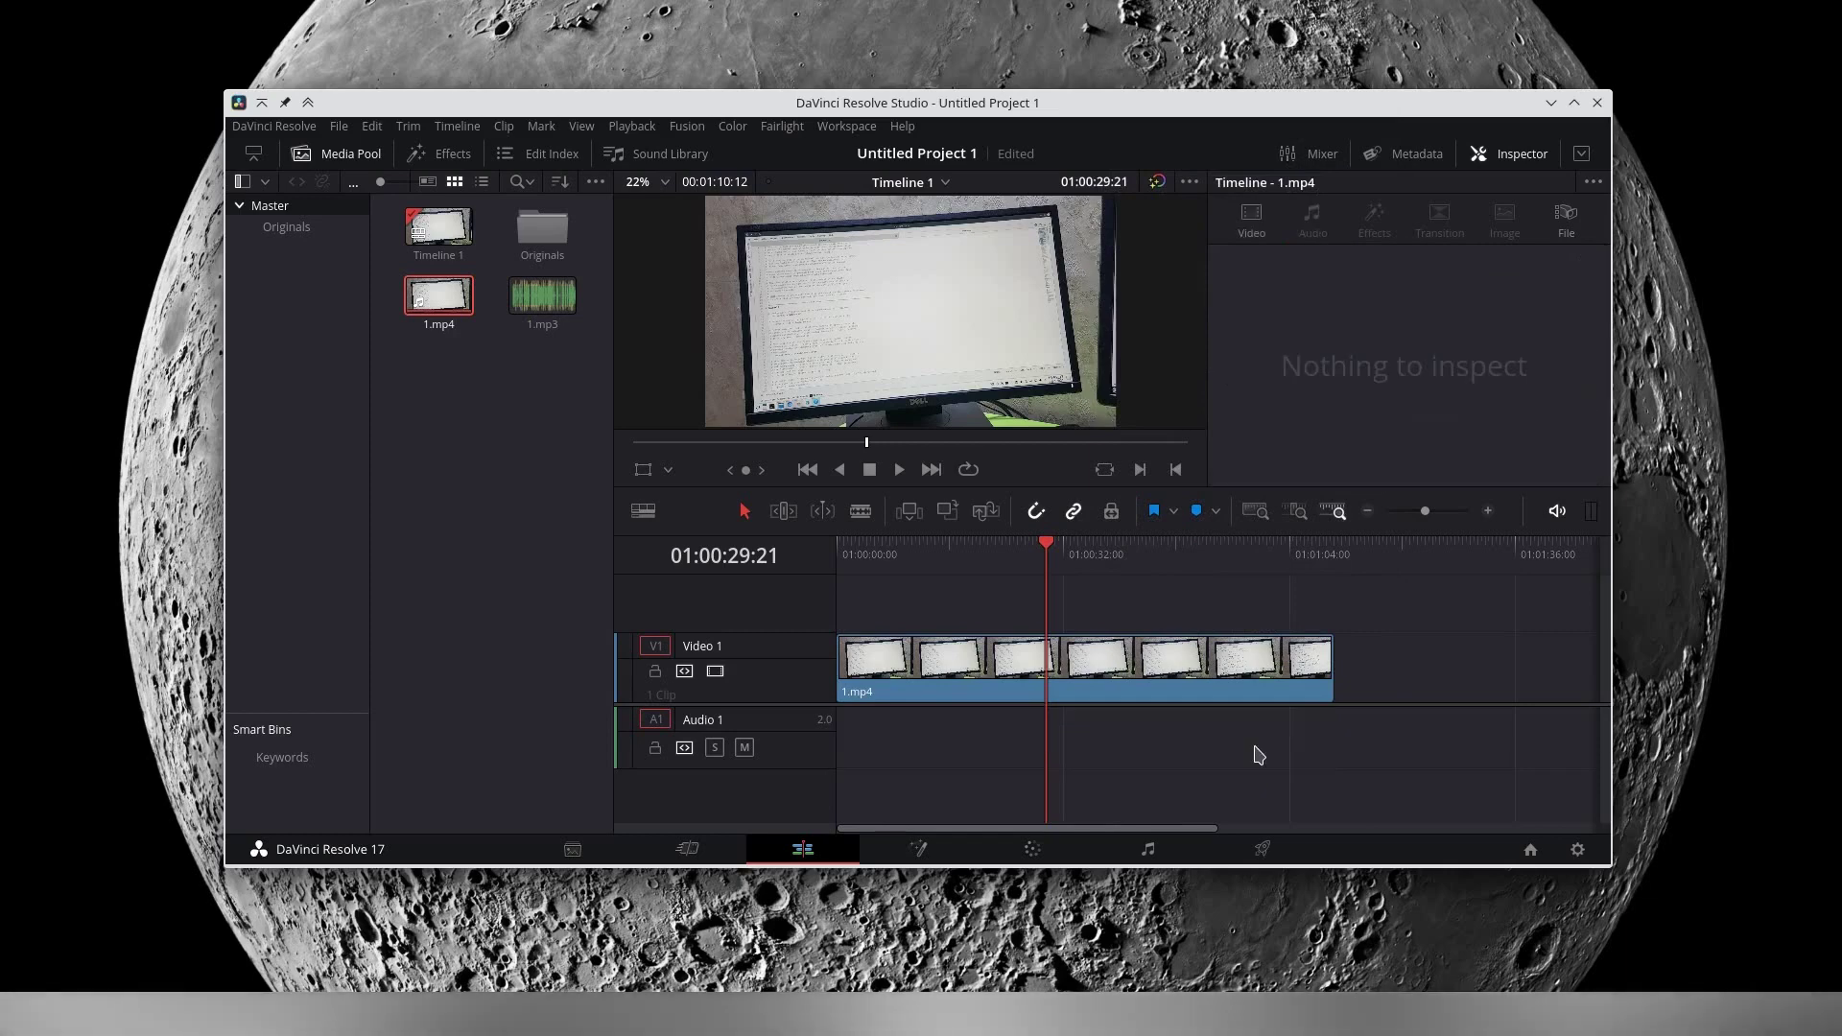
Step: Place 1.mp3 at the start of Audio 1 beneath the video and select both clips
left_click_drag(543, 302, 969, 773)
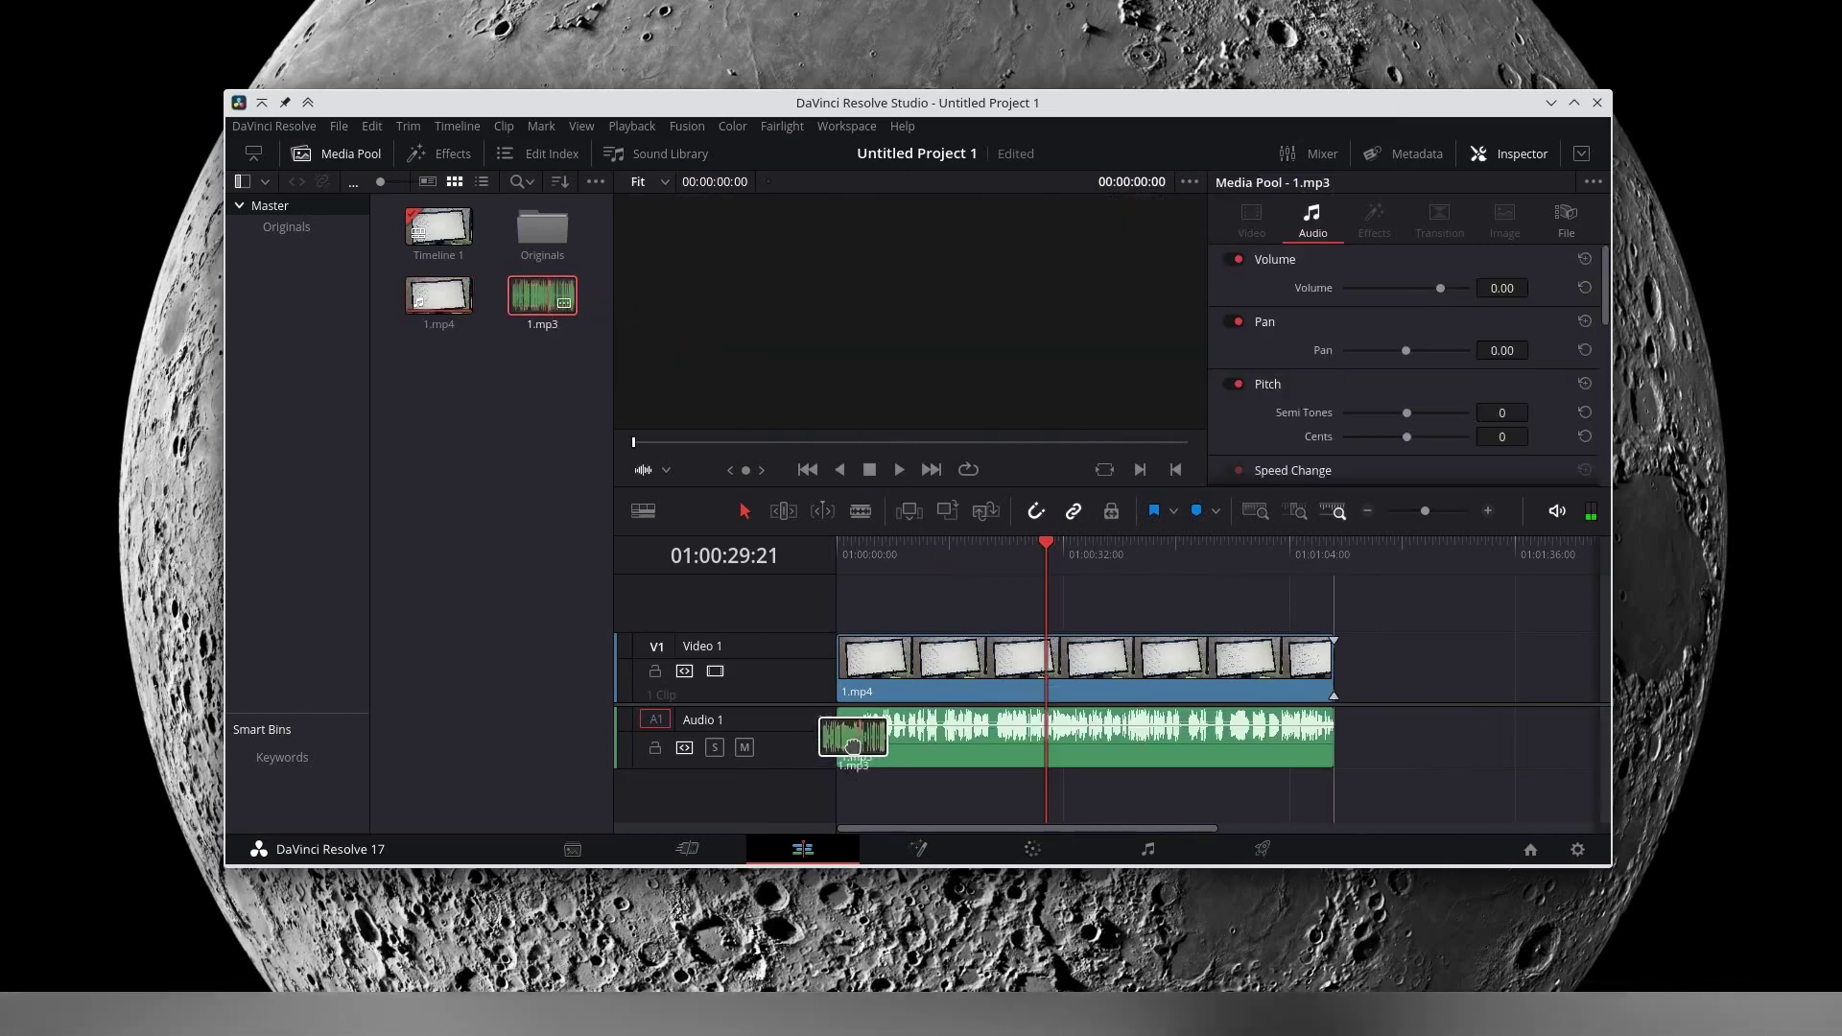
left_click_drag(969, 774, 896, 751)
left_click(973, 755)
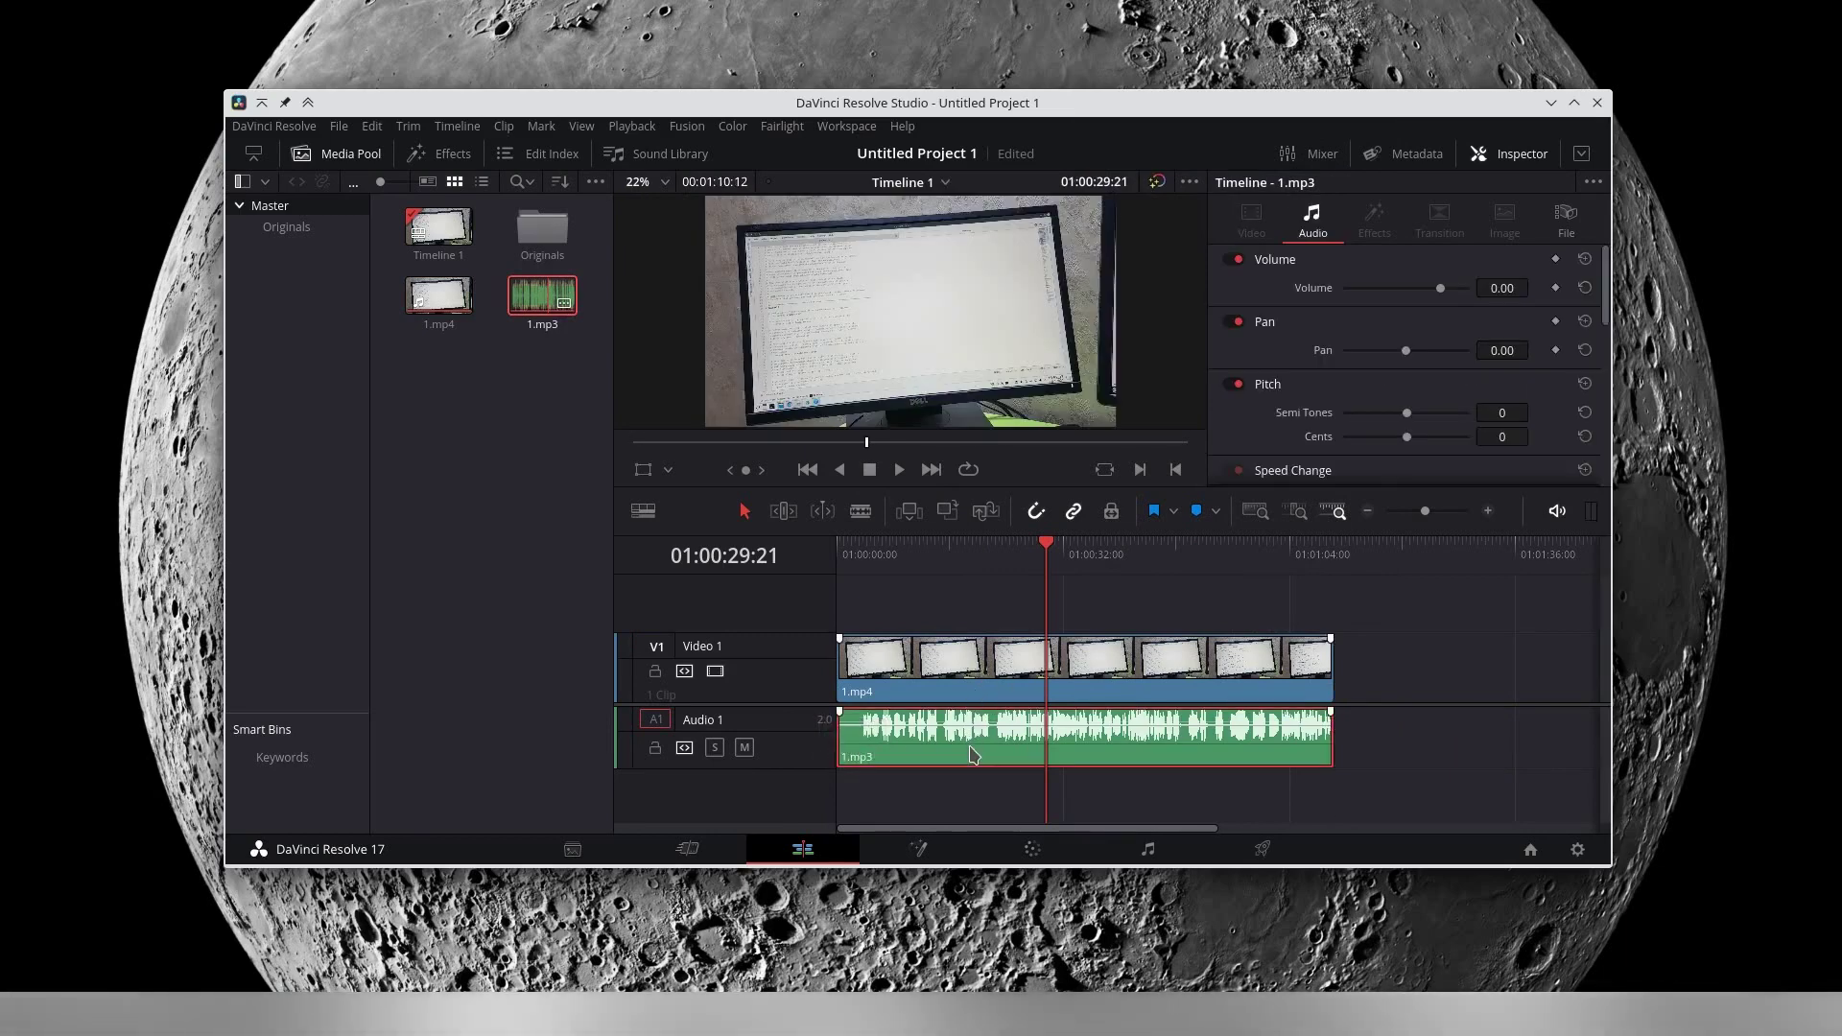
left_click(960, 671, "ctrl")
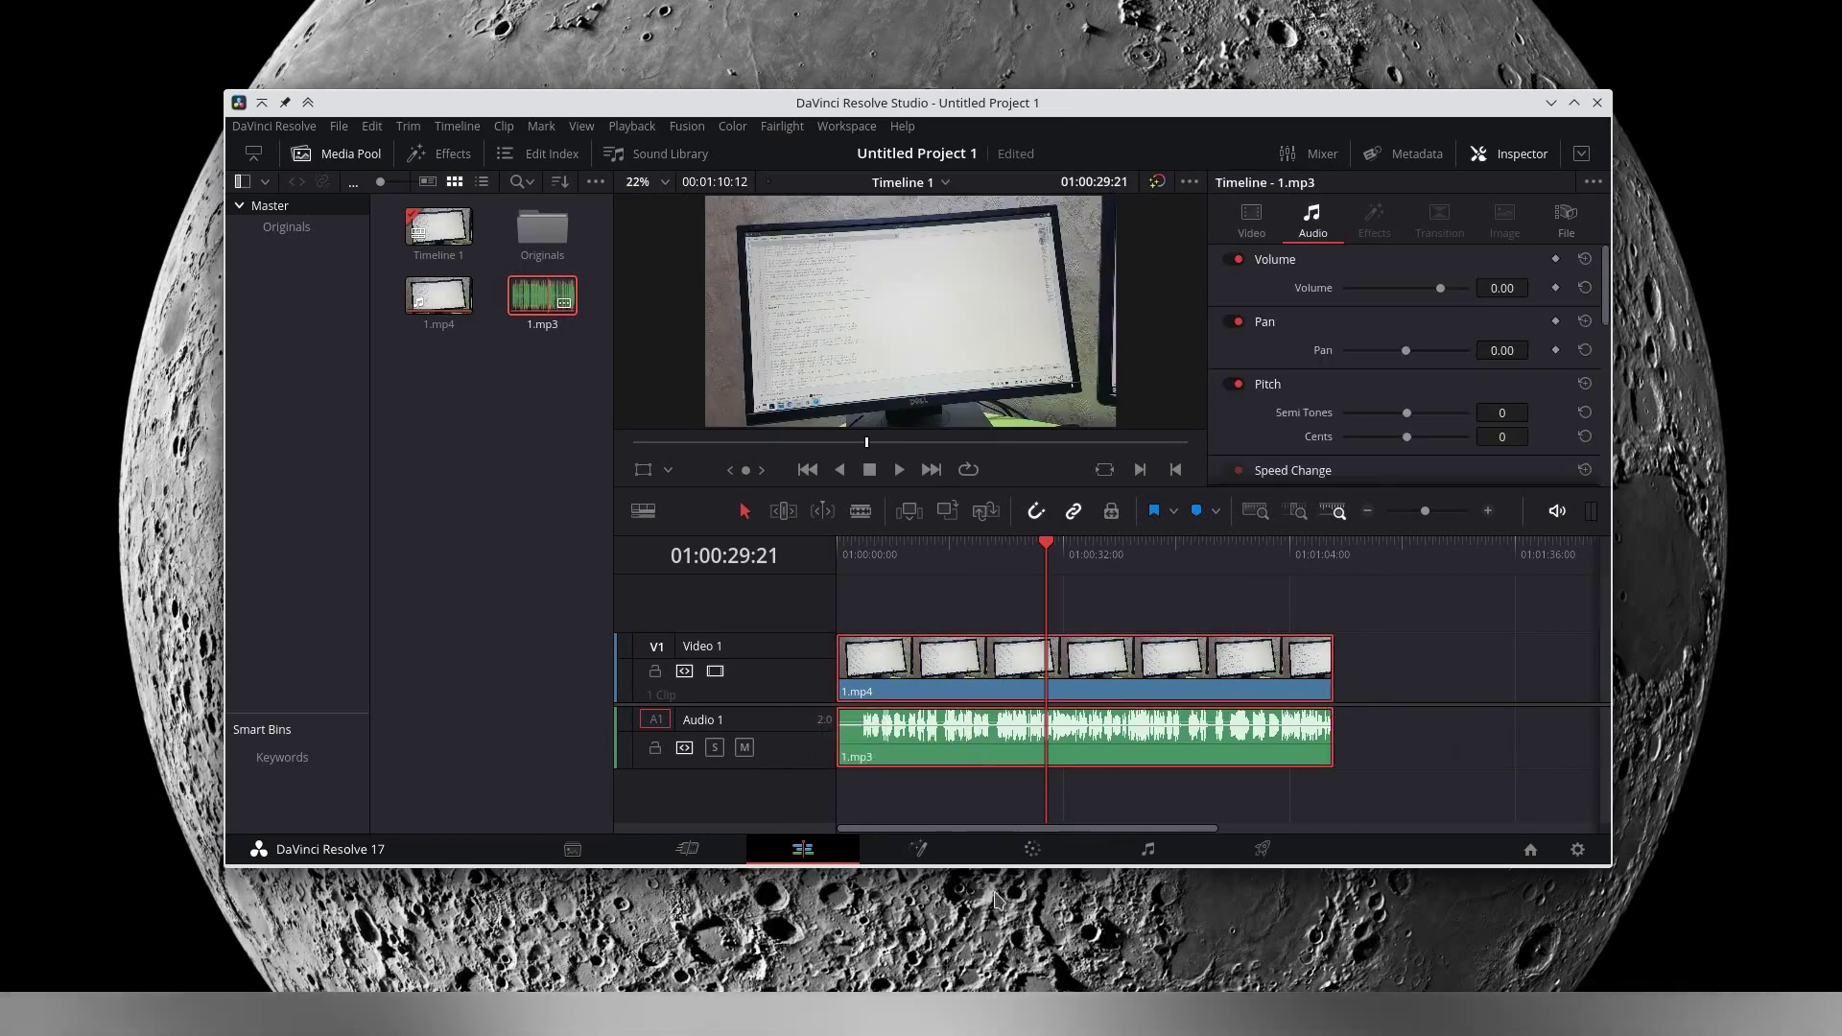
right_click(1018, 673)
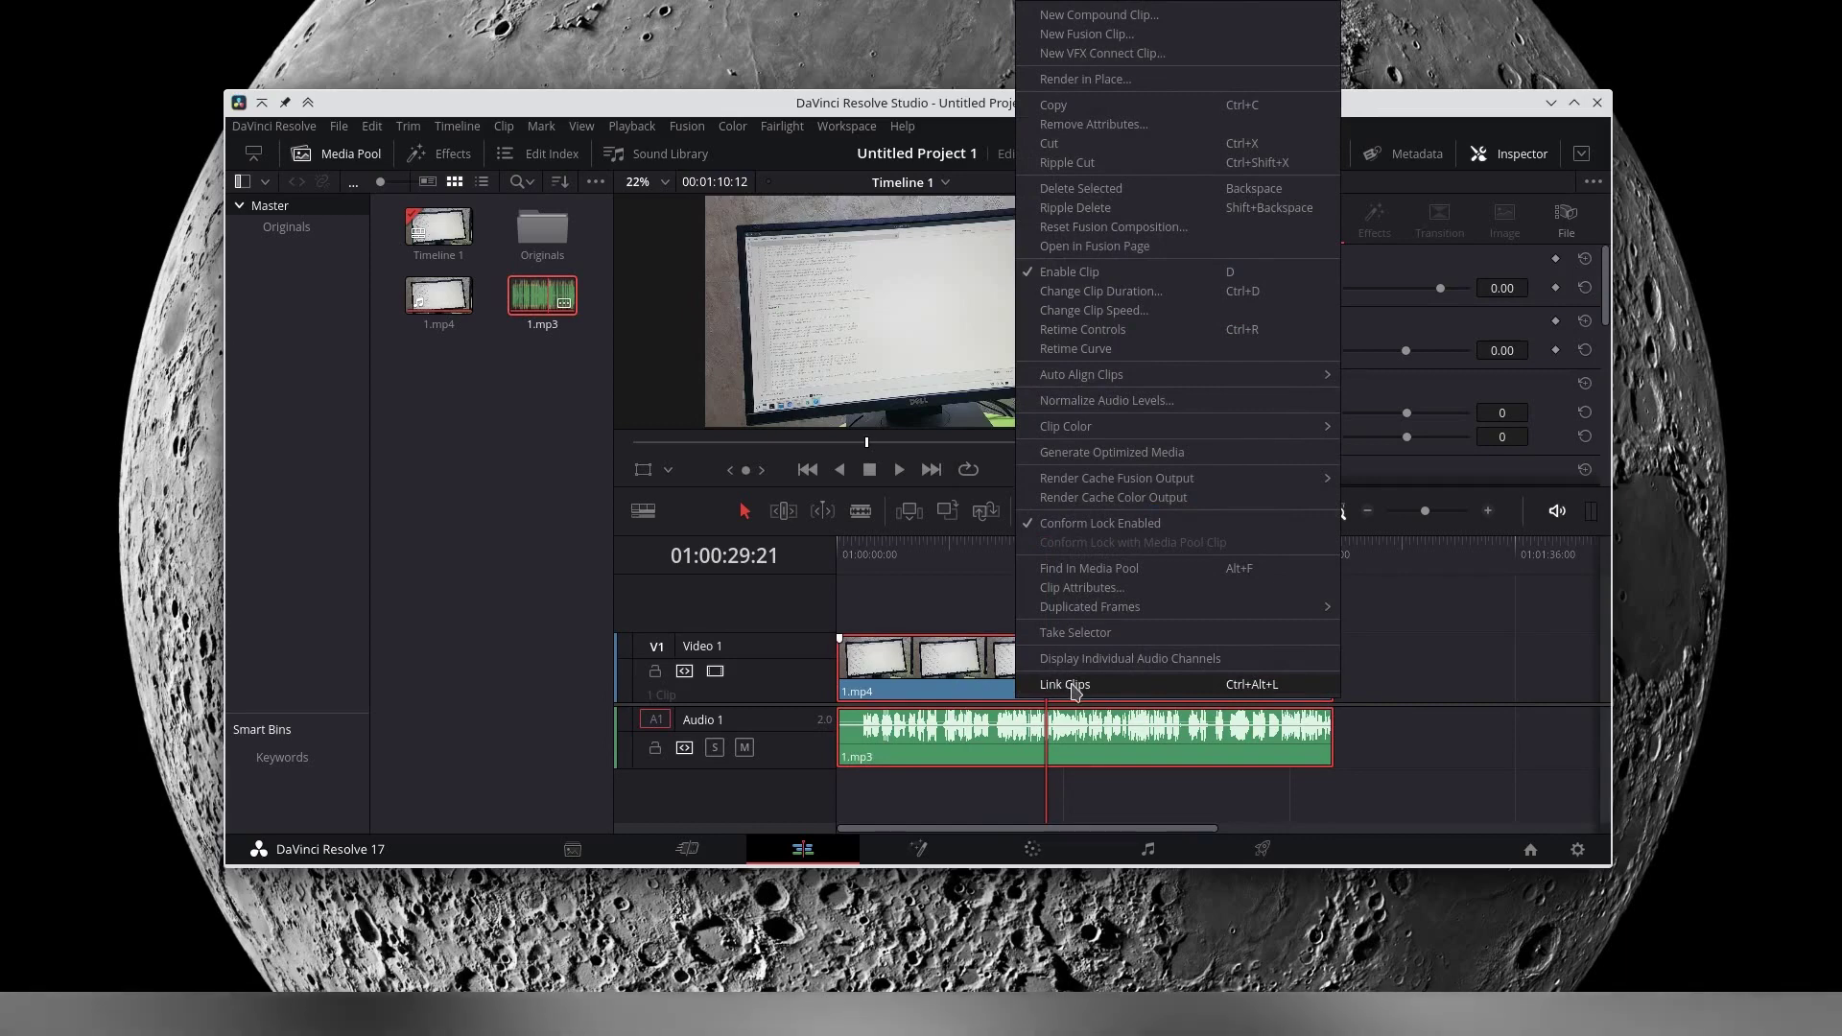
Step: Link the video with 1.mp3 and combine them into Compound Clip 1
left_click(1065, 684)
mouse_move(1184, 668)
left_mouse_down()
mouse_move(1249, 667)
mouse_move(1108, 677)
left_mouse_up()
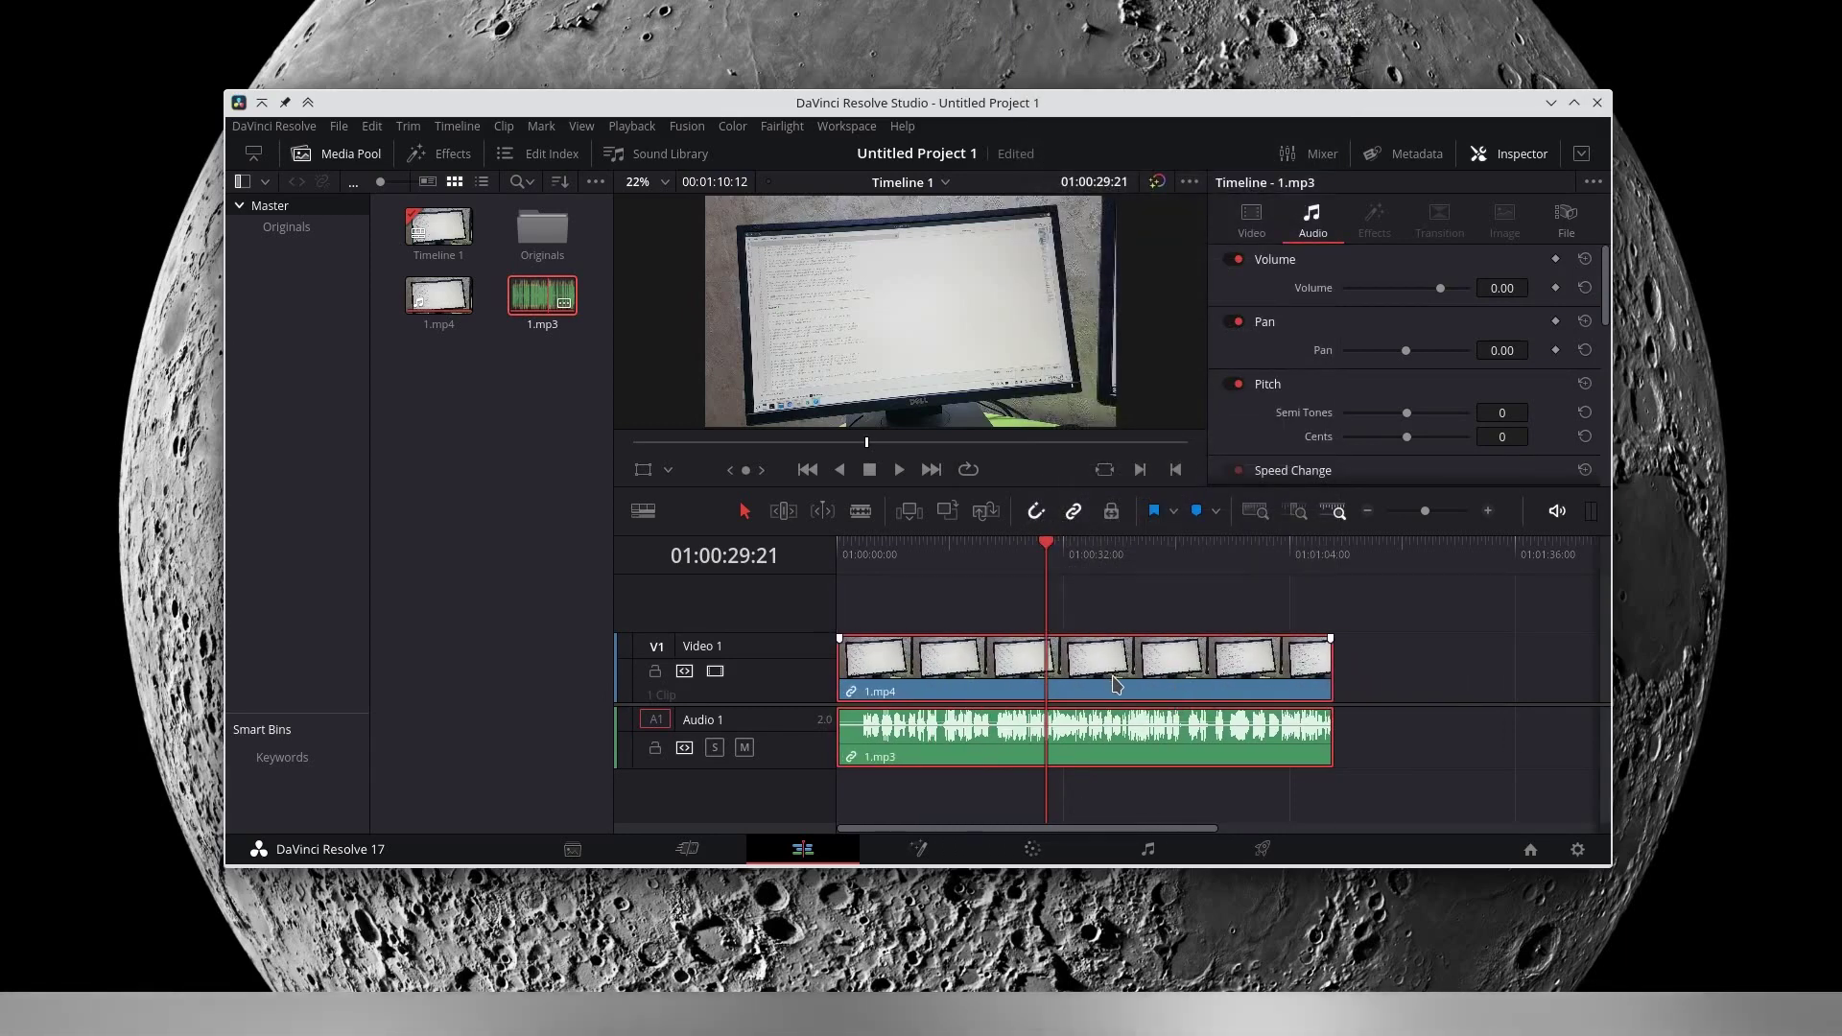
right_click(1114, 683)
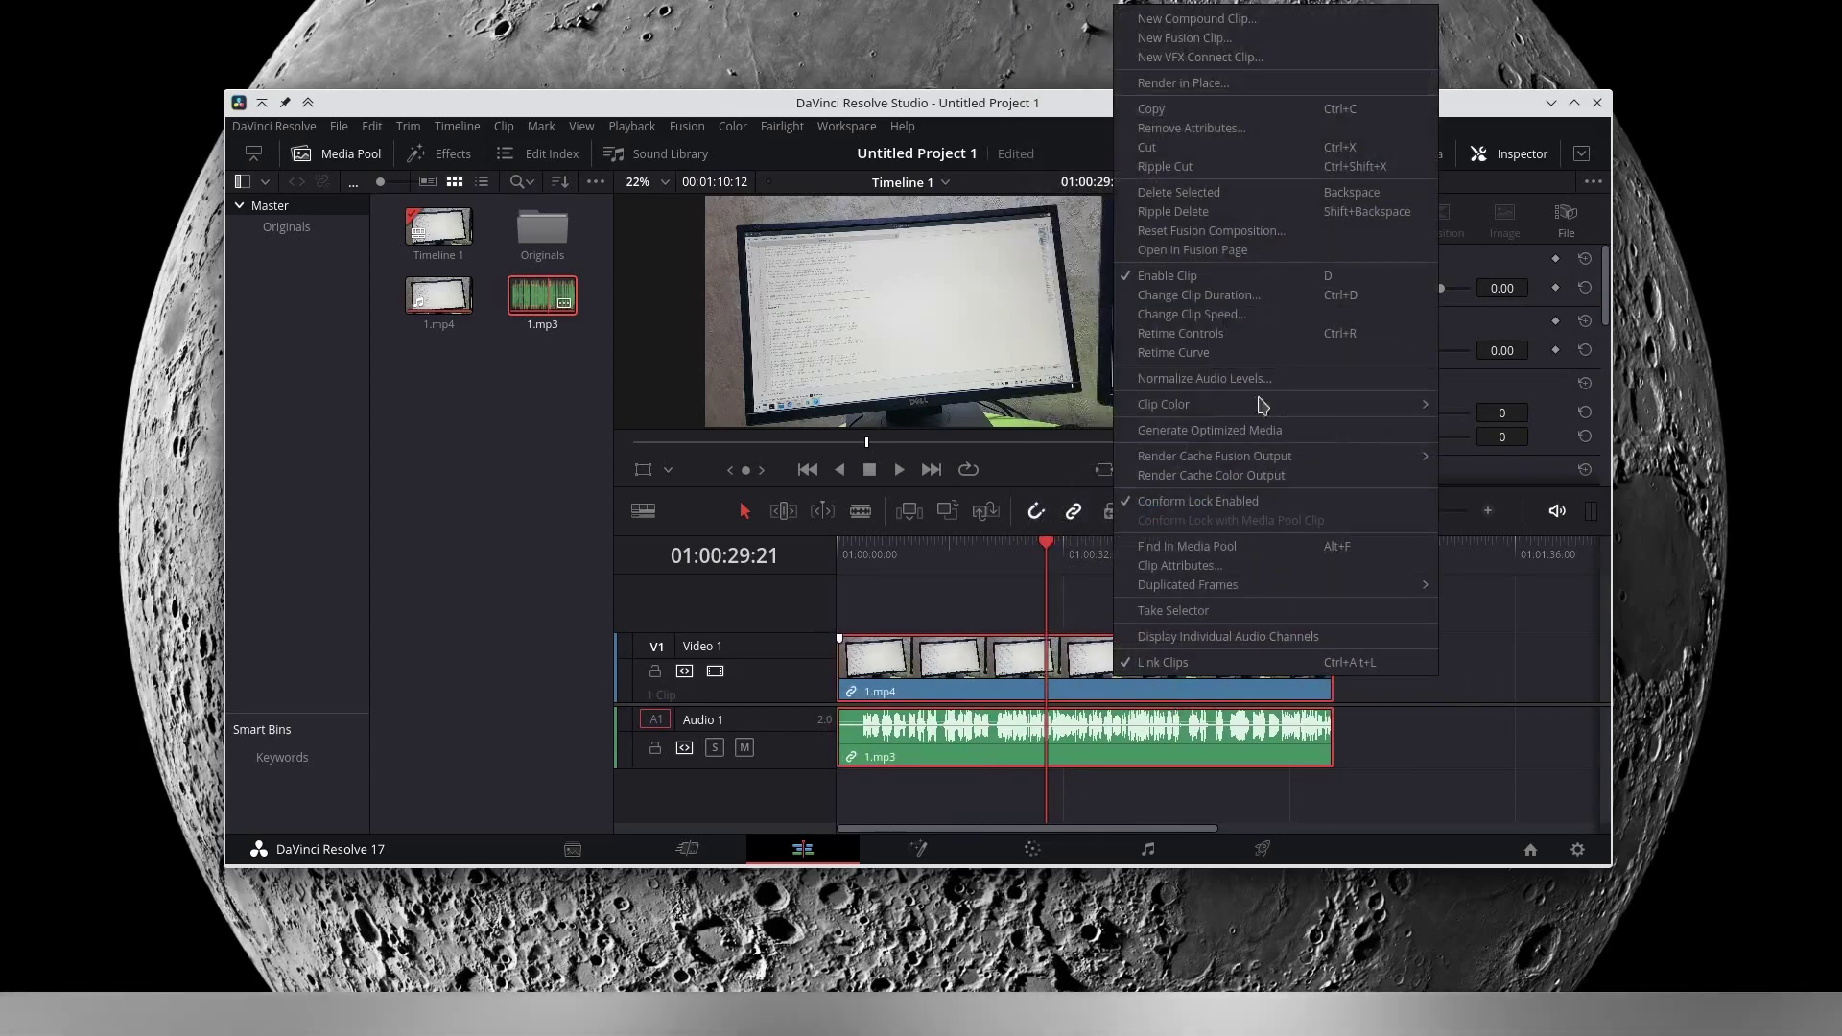
left_click(1278, 22)
left_click(1046, 560)
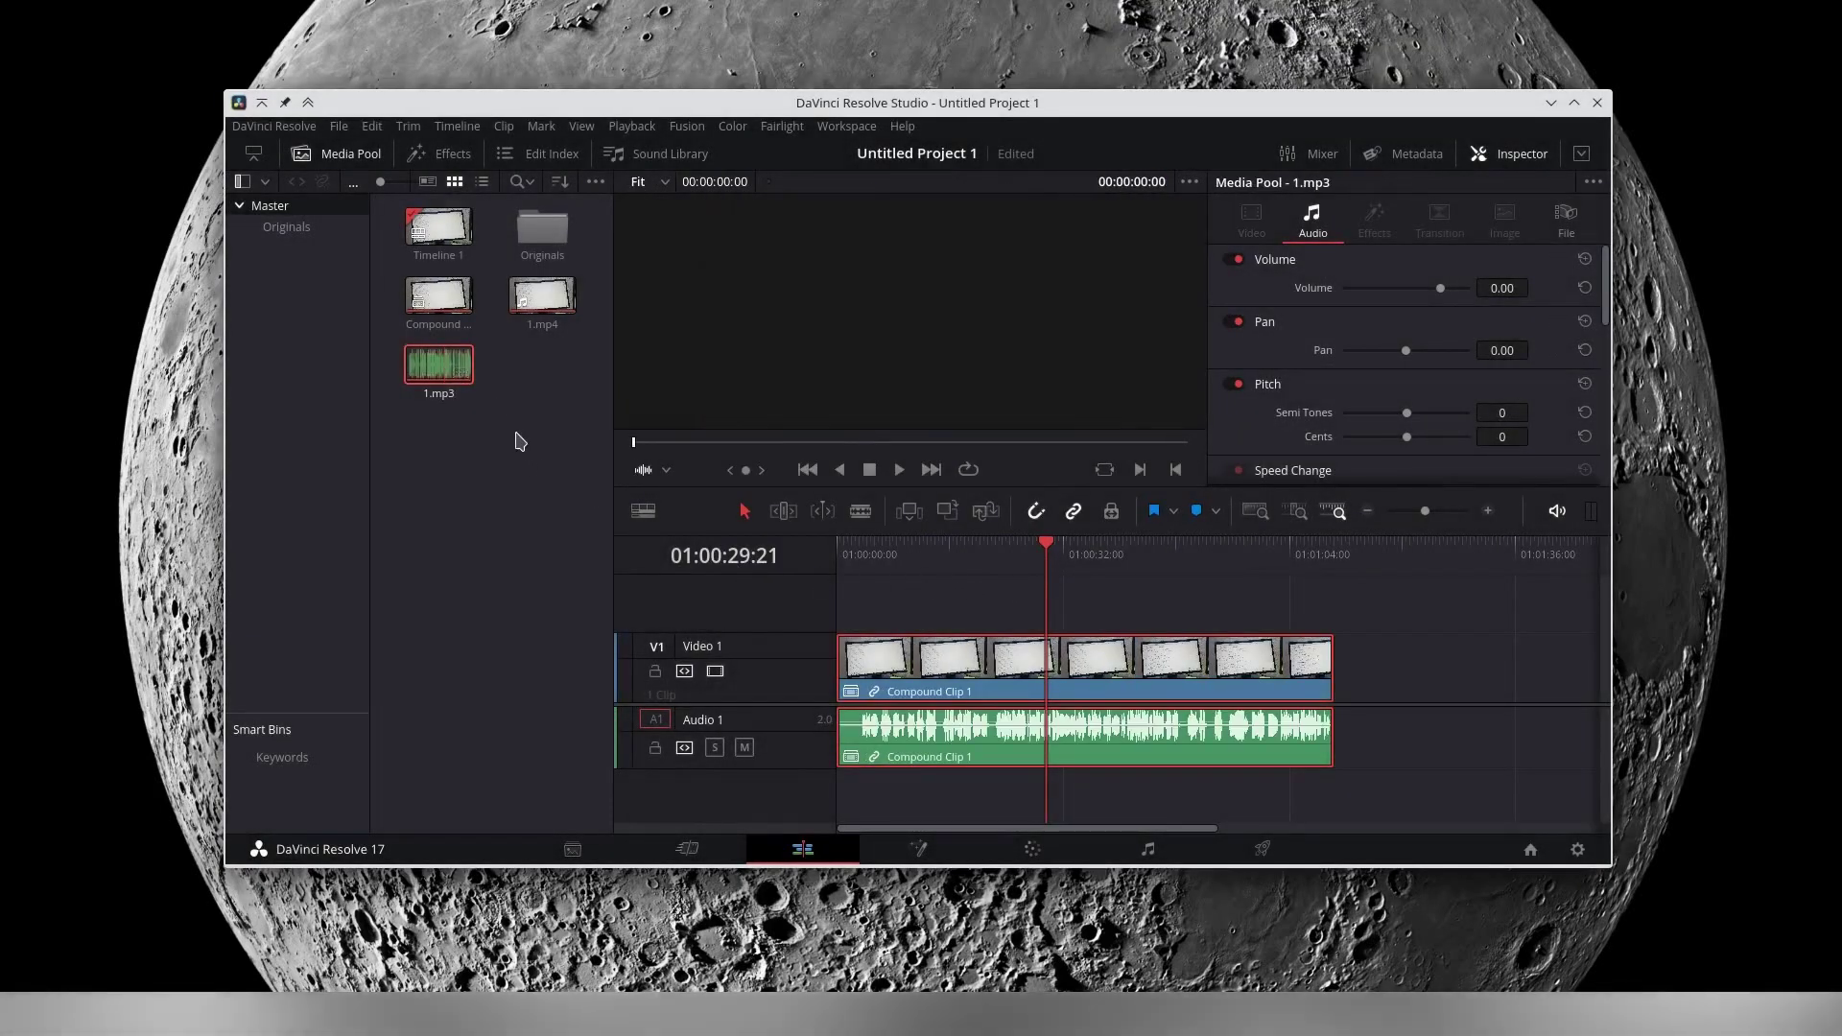
Step: Swap the timeline clip for Compound Clip 1 from the Media Pool to view its contents
left_click(441, 230)
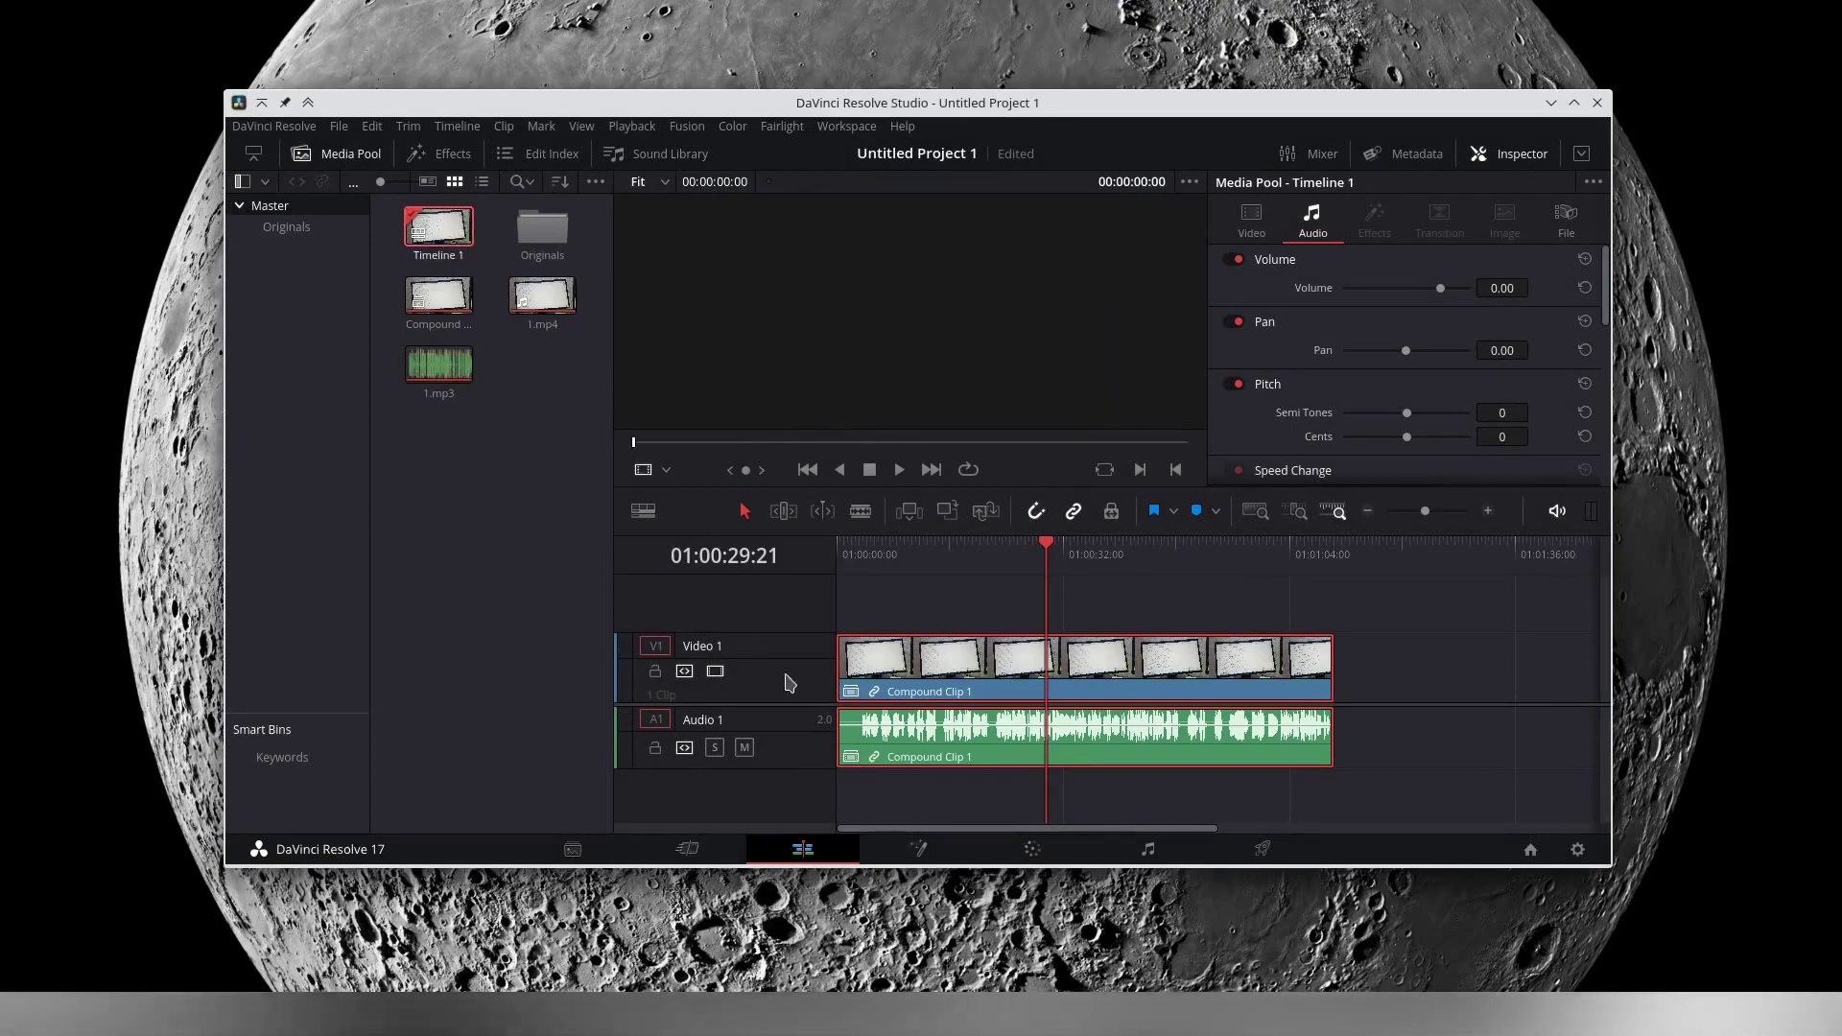
left_click(1022, 677)
key("Delete")
left_click(437, 302)
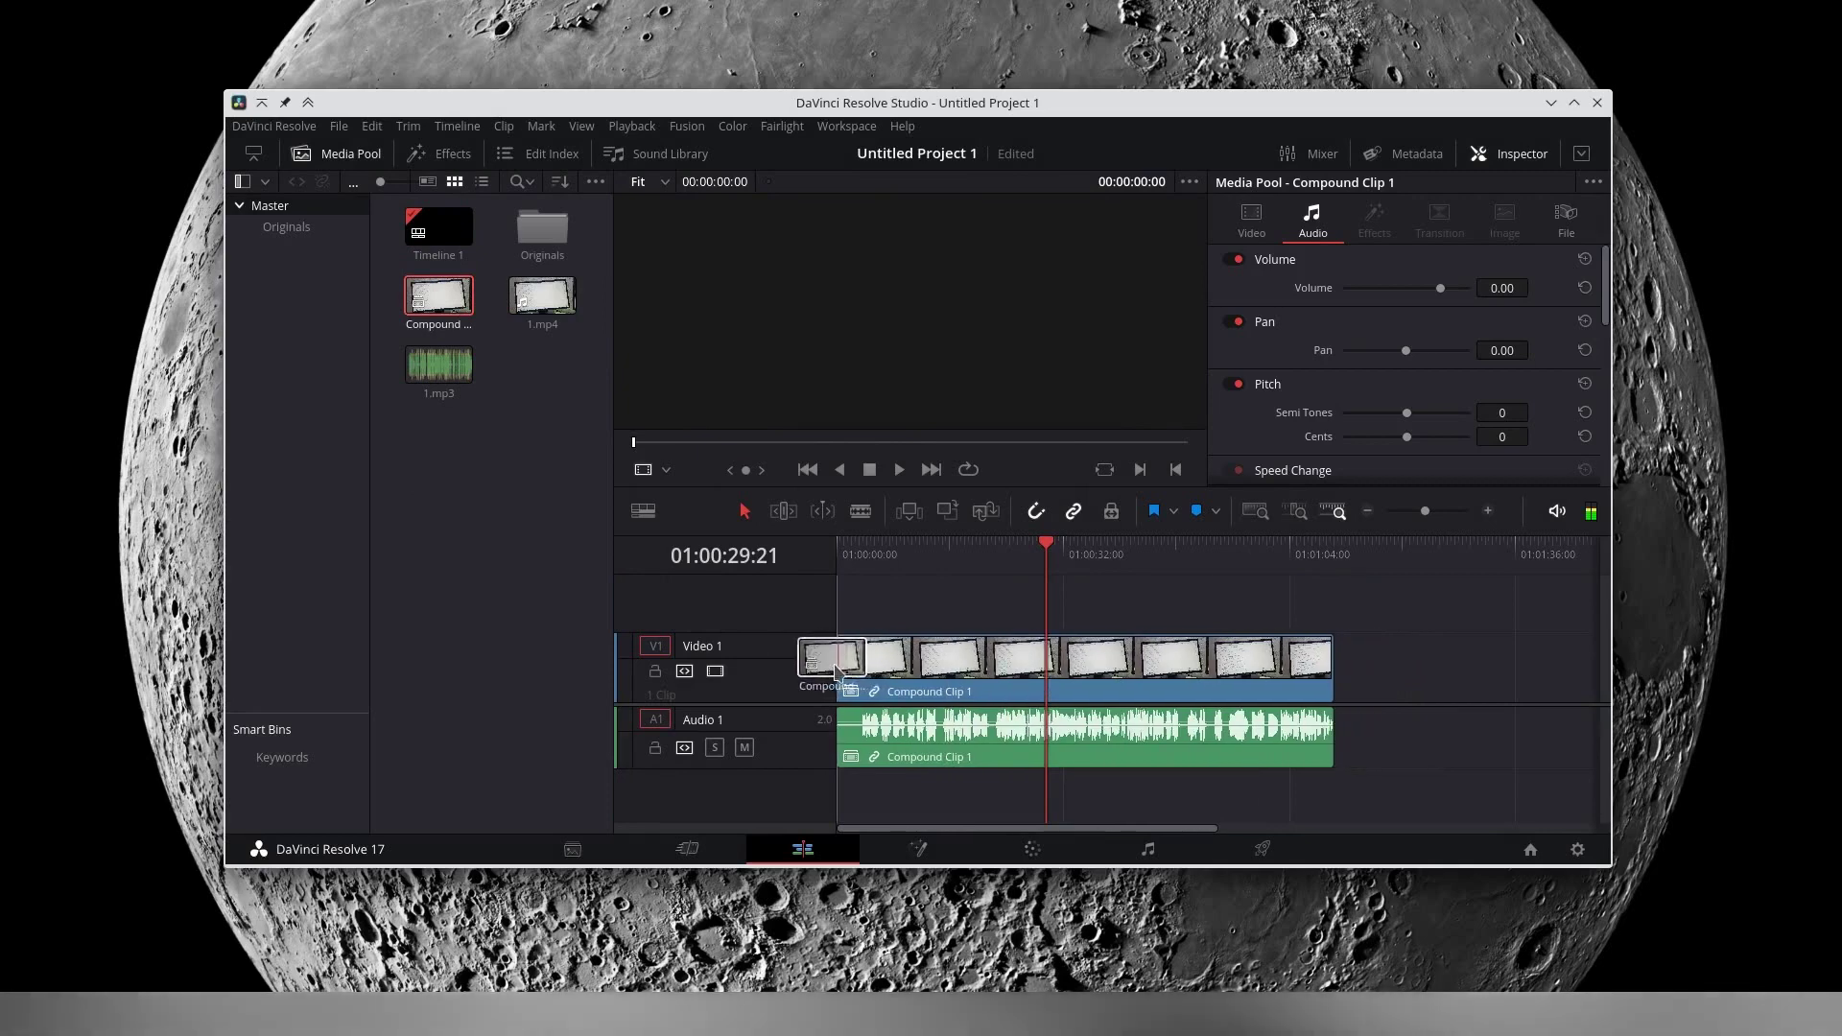
left_click_drag(436, 302, 950, 798)
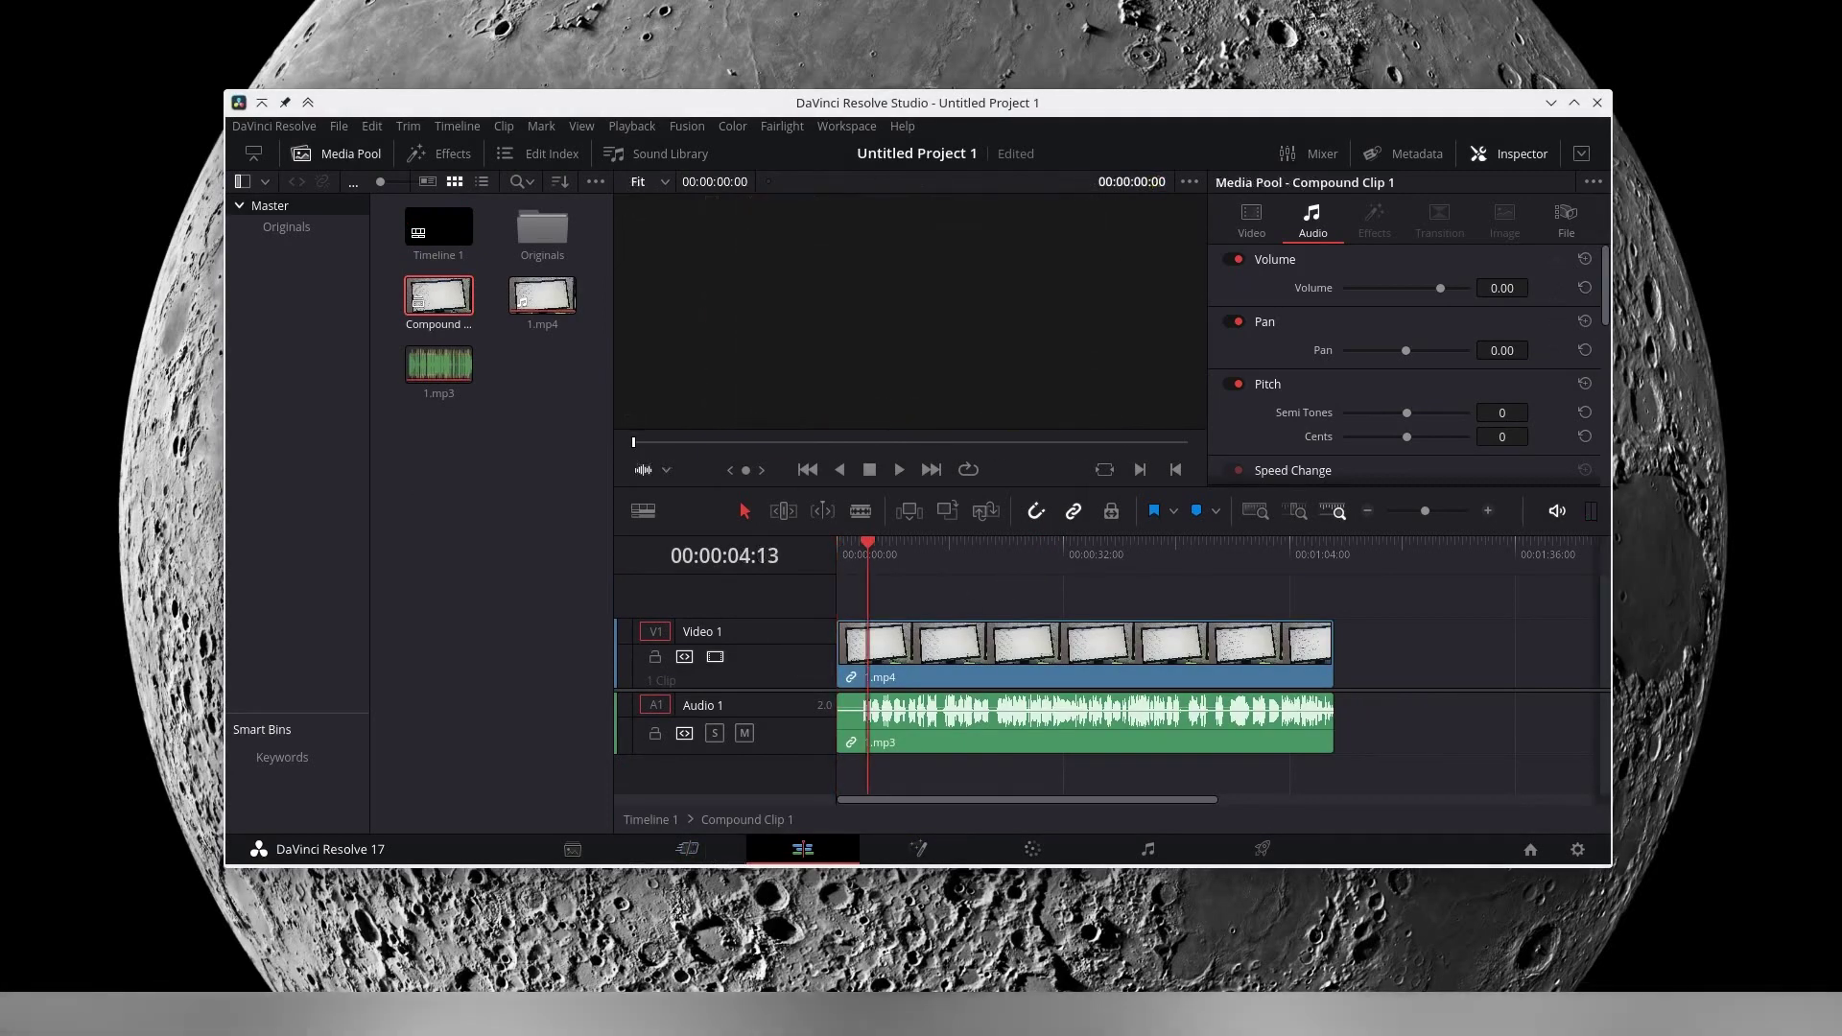
key("alt+Tab")
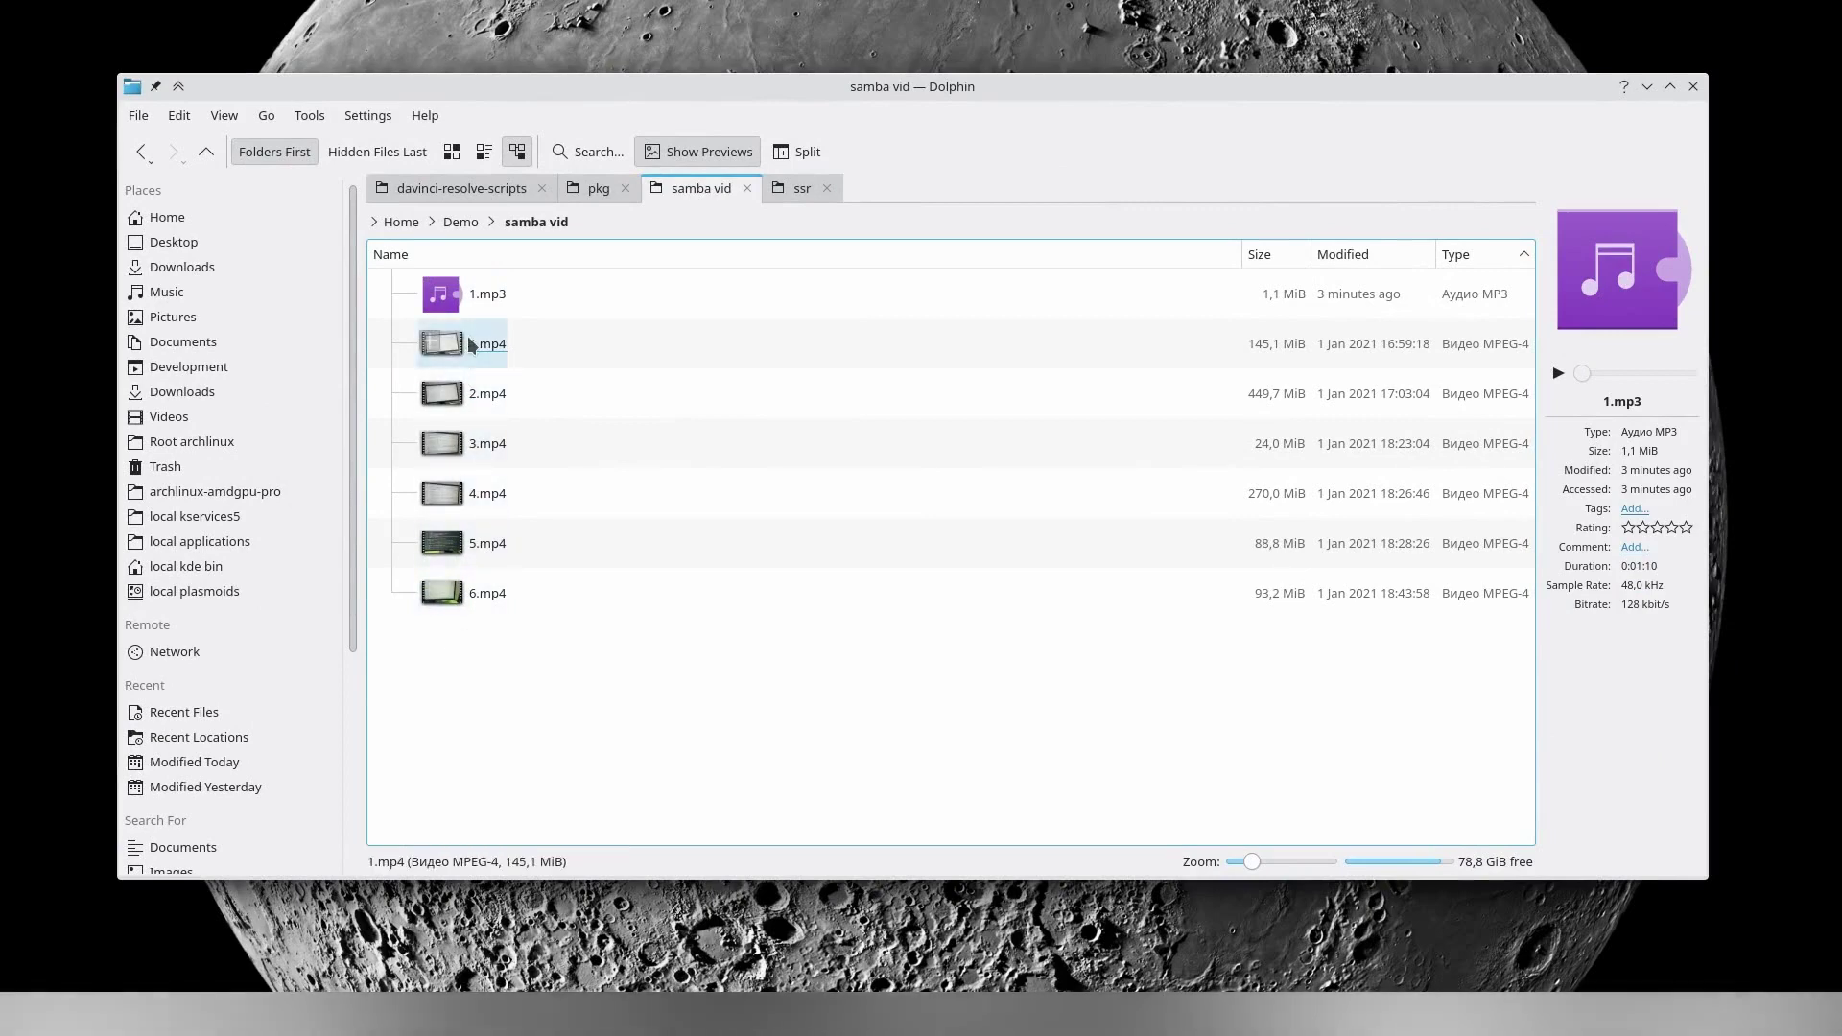
Step: Review the samba vid folder's 1.mp3 and six MP4 clips, then switch to the ArchWiki page
mouse_move(471, 351)
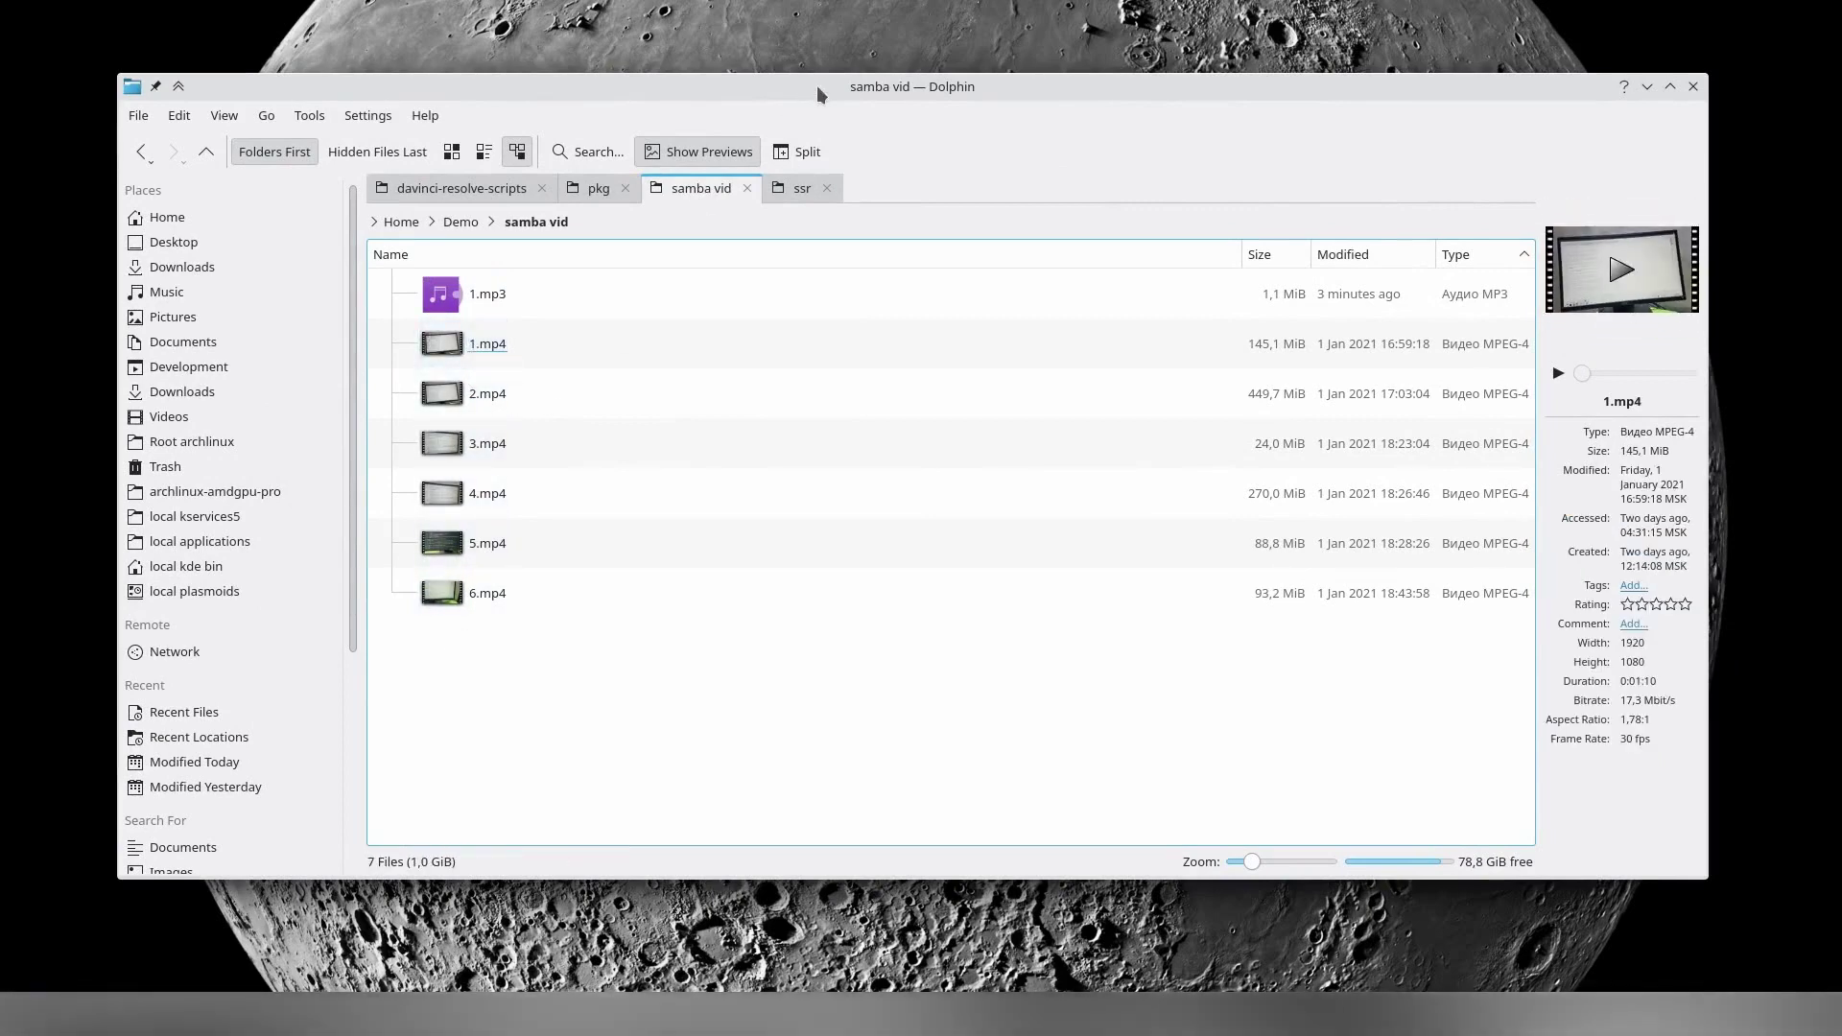
key("alt+Tab")
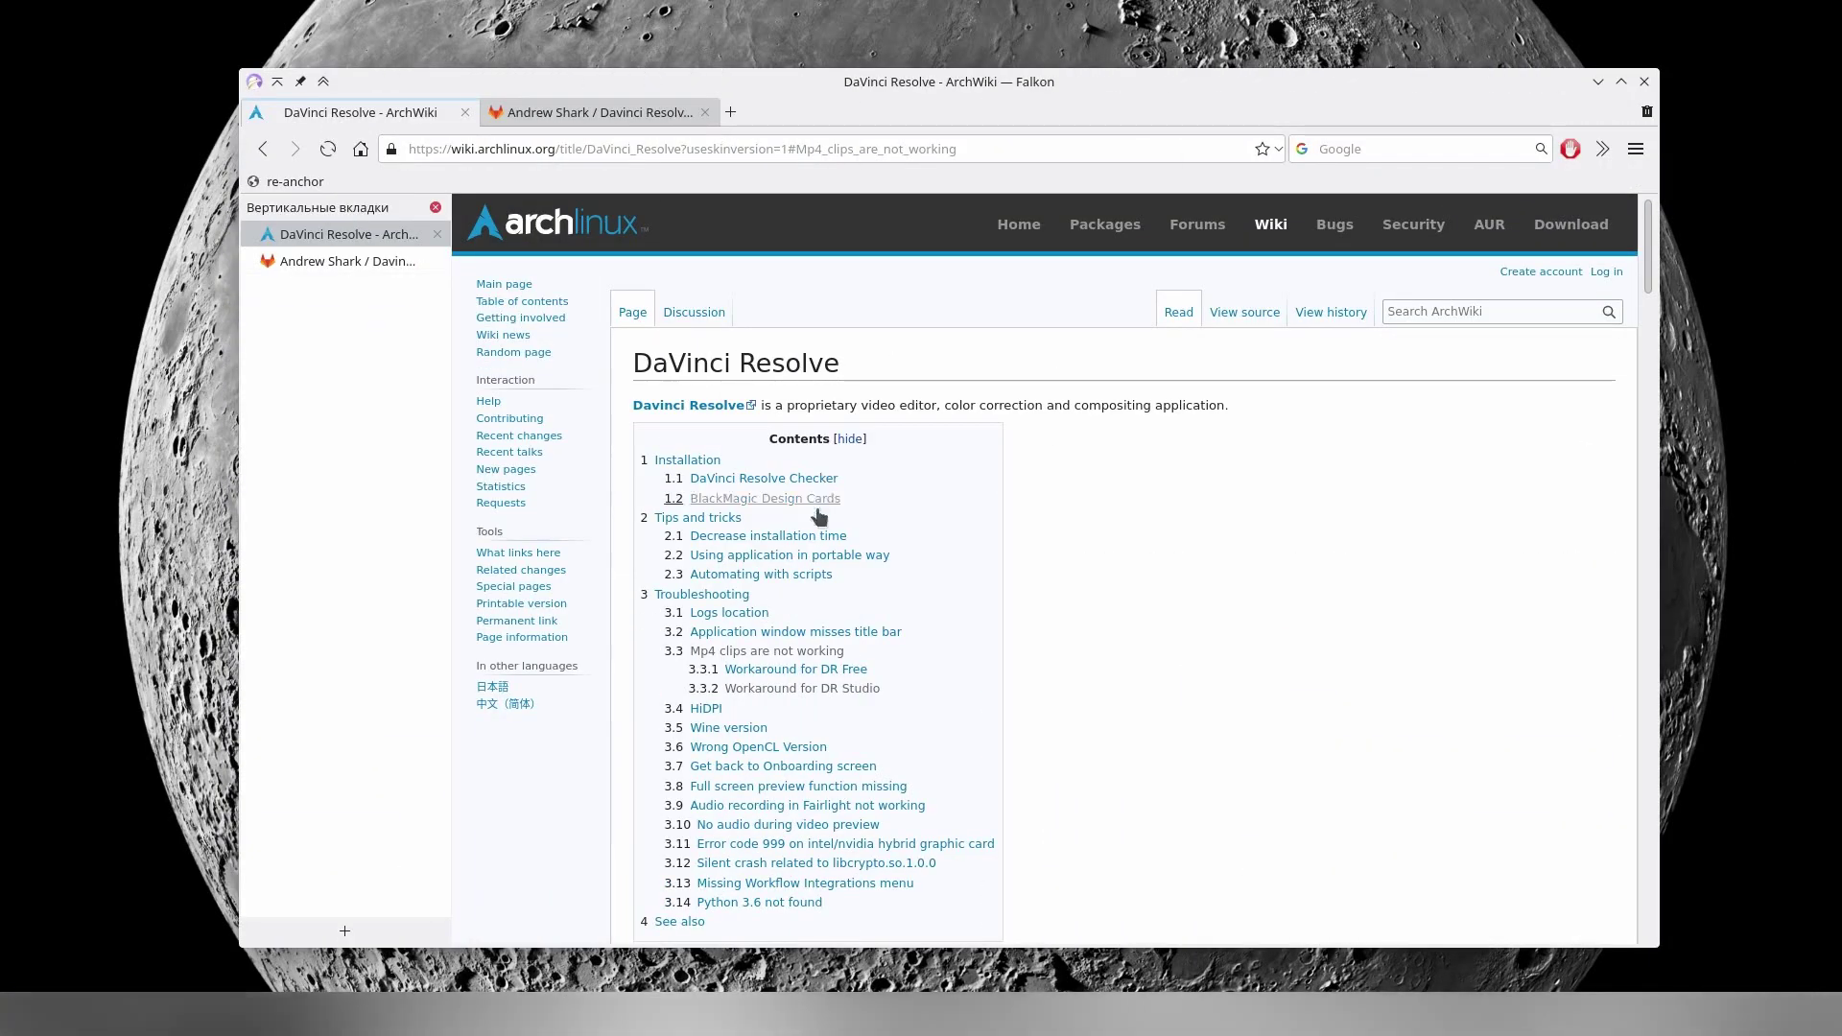
Step: Jump to section 3.3 'Mp4 clips are not working' from the Contents box
left_click(808, 652)
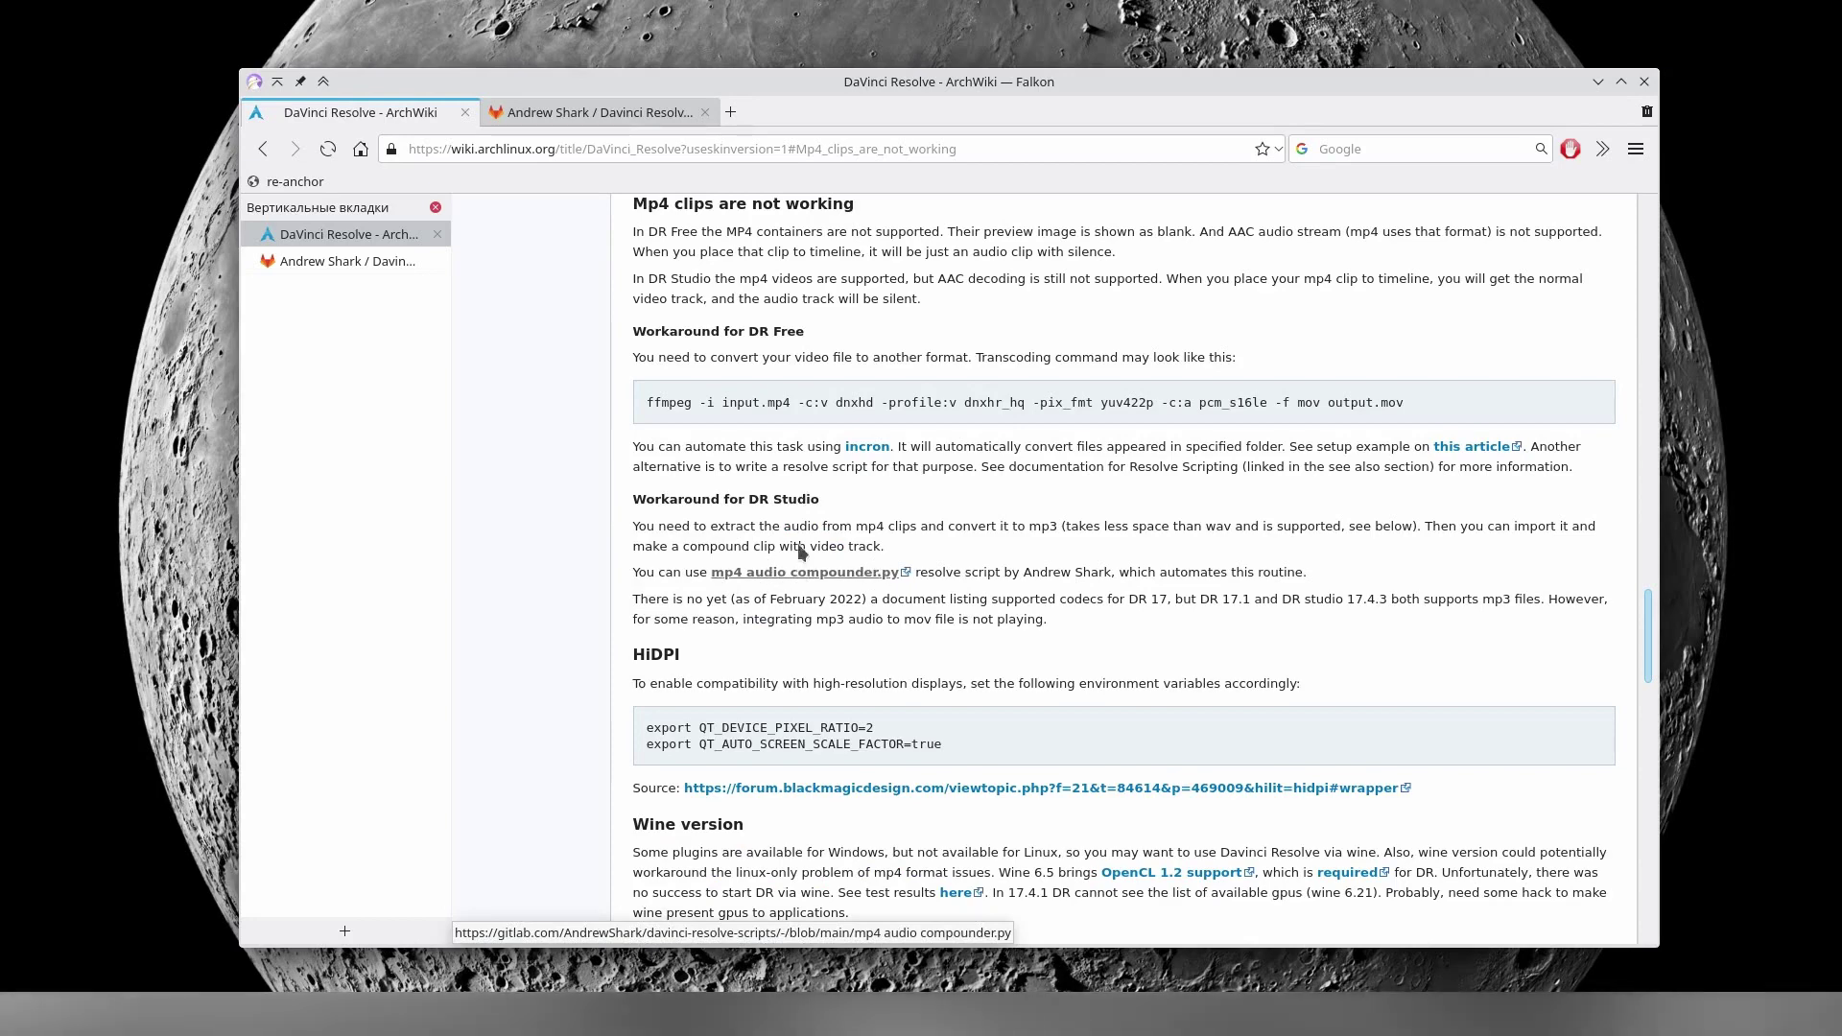
Step: Open the GitLab Davinci Resolve Scripts tab and read the mp4 audio compounder README's Installation and Usage sections
left_click(347, 257)
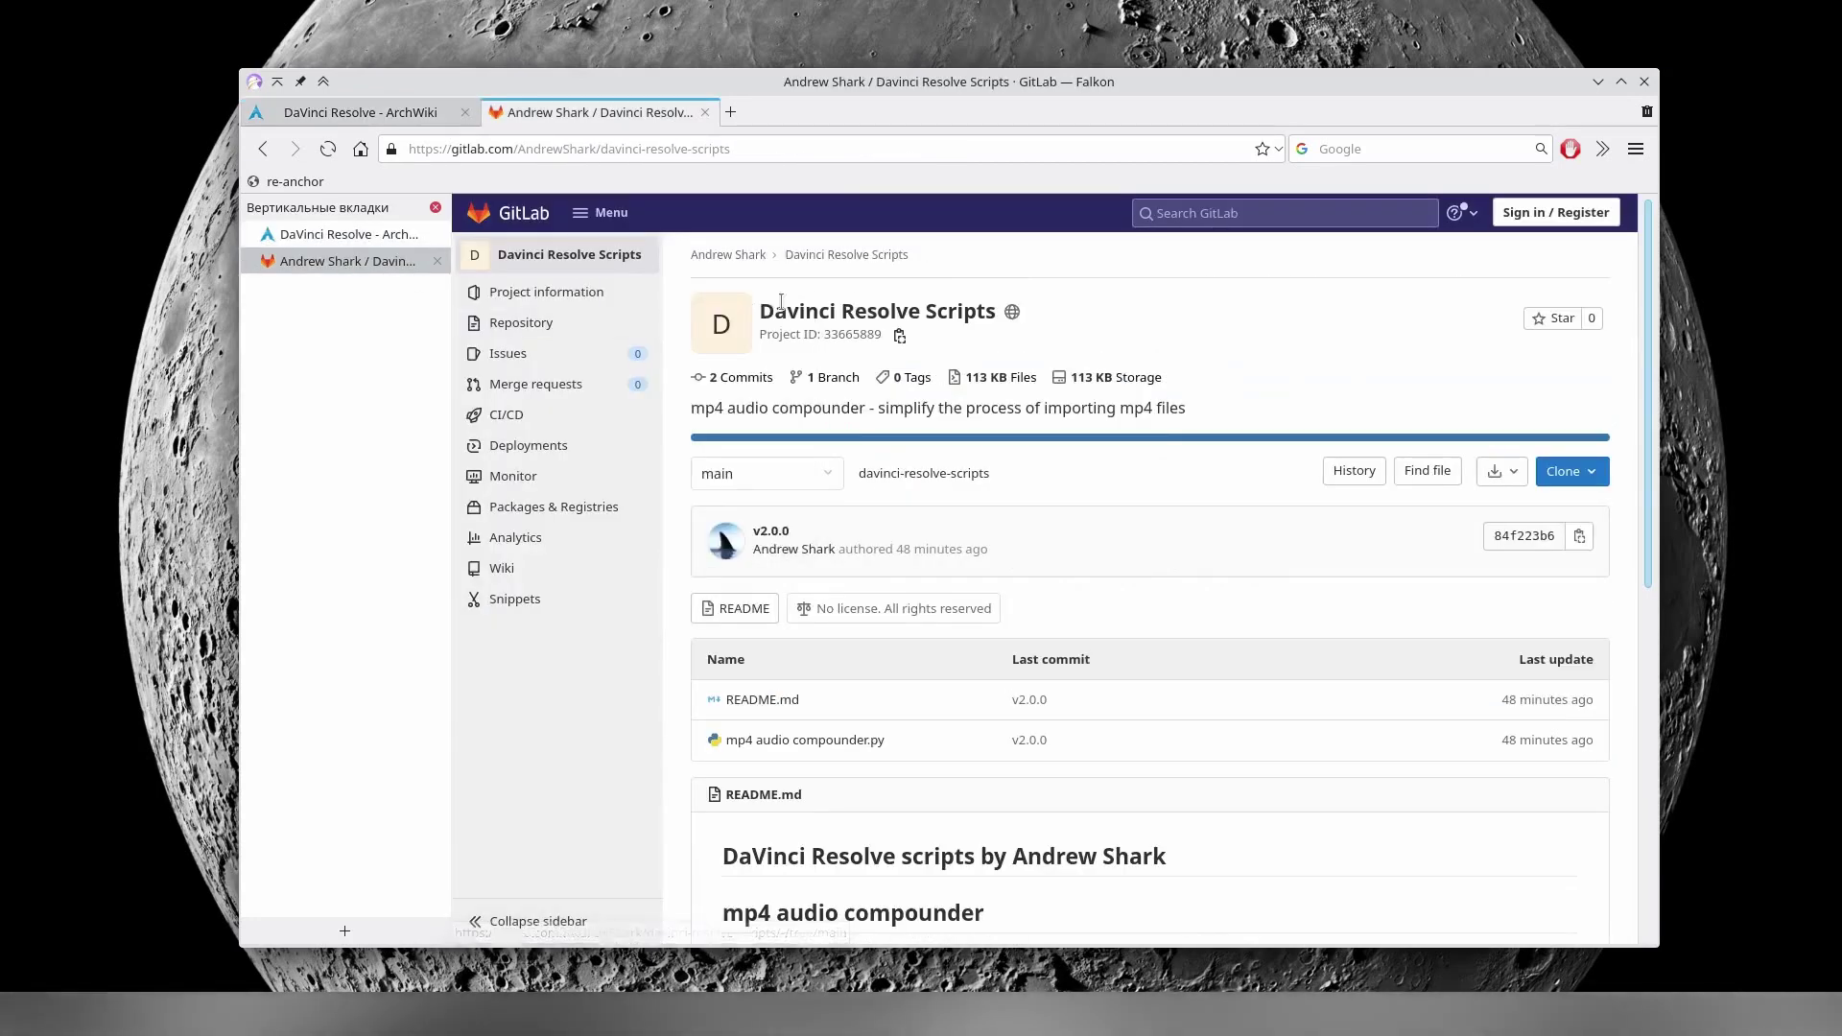
scroll(937, 455, "down", 5)
scroll(942, 483, "down", 5)
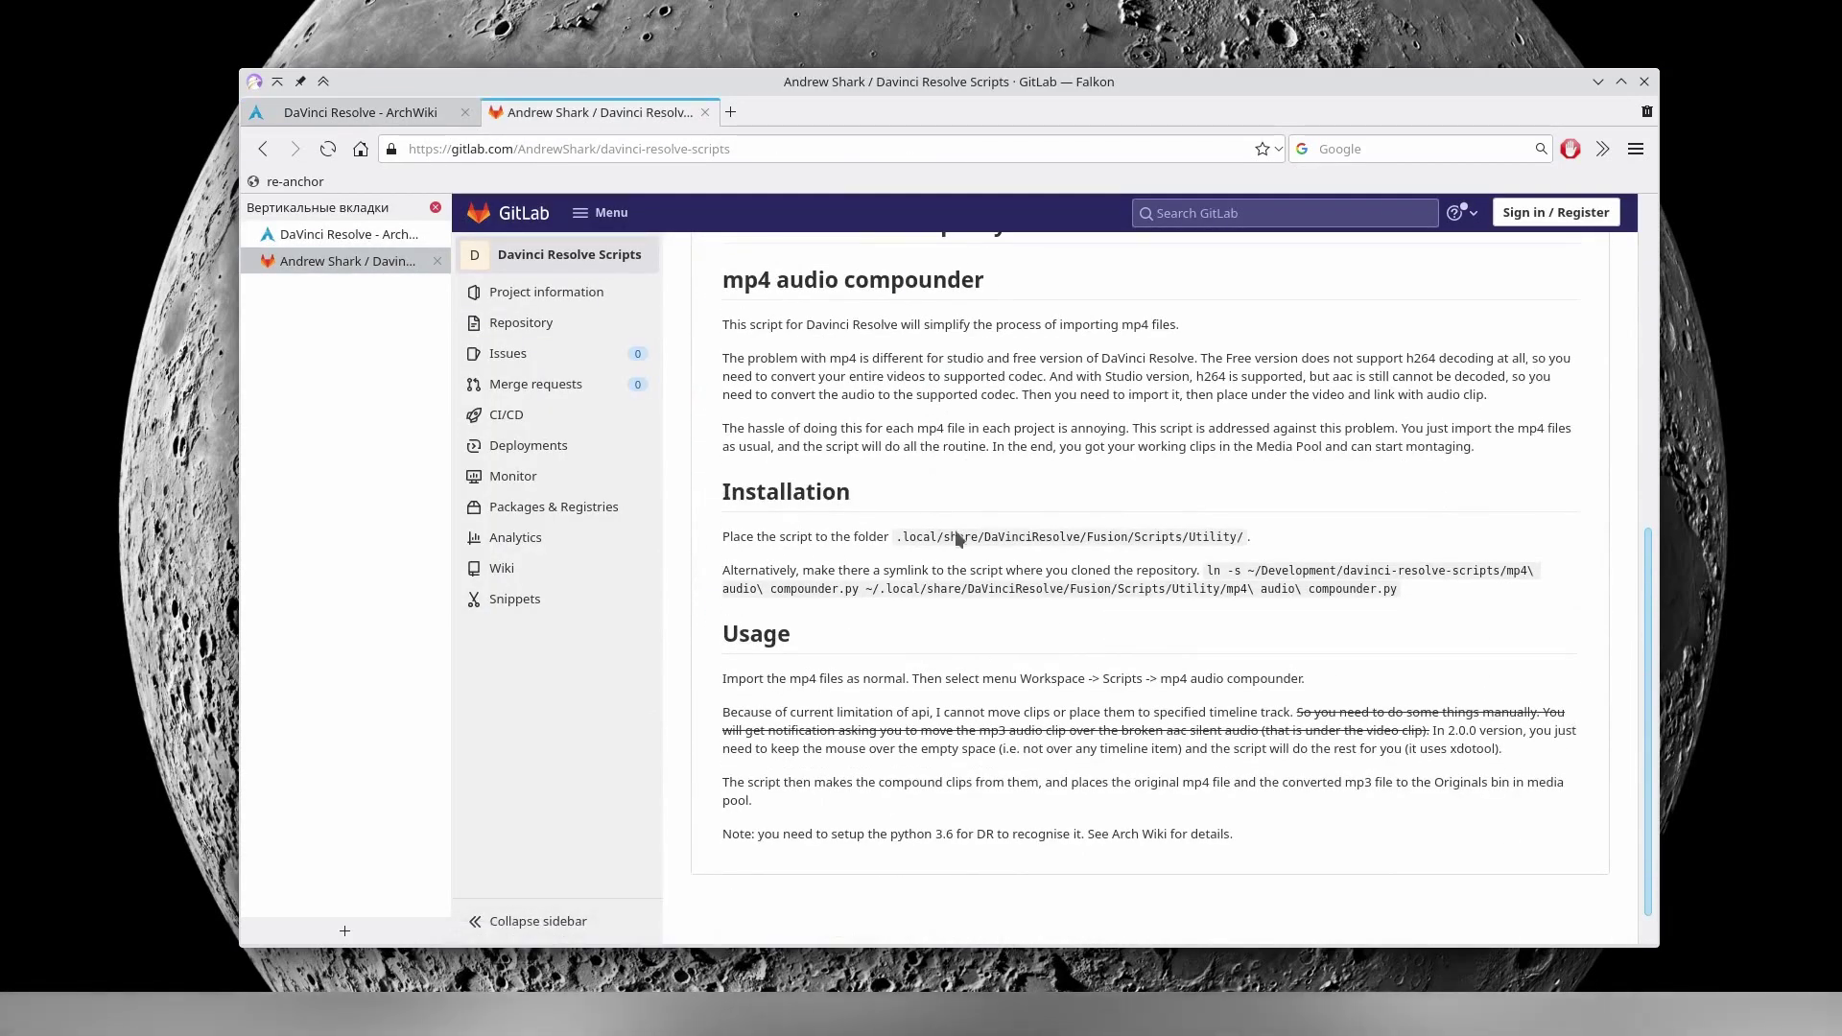
scroll(959, 556, "up", 5)
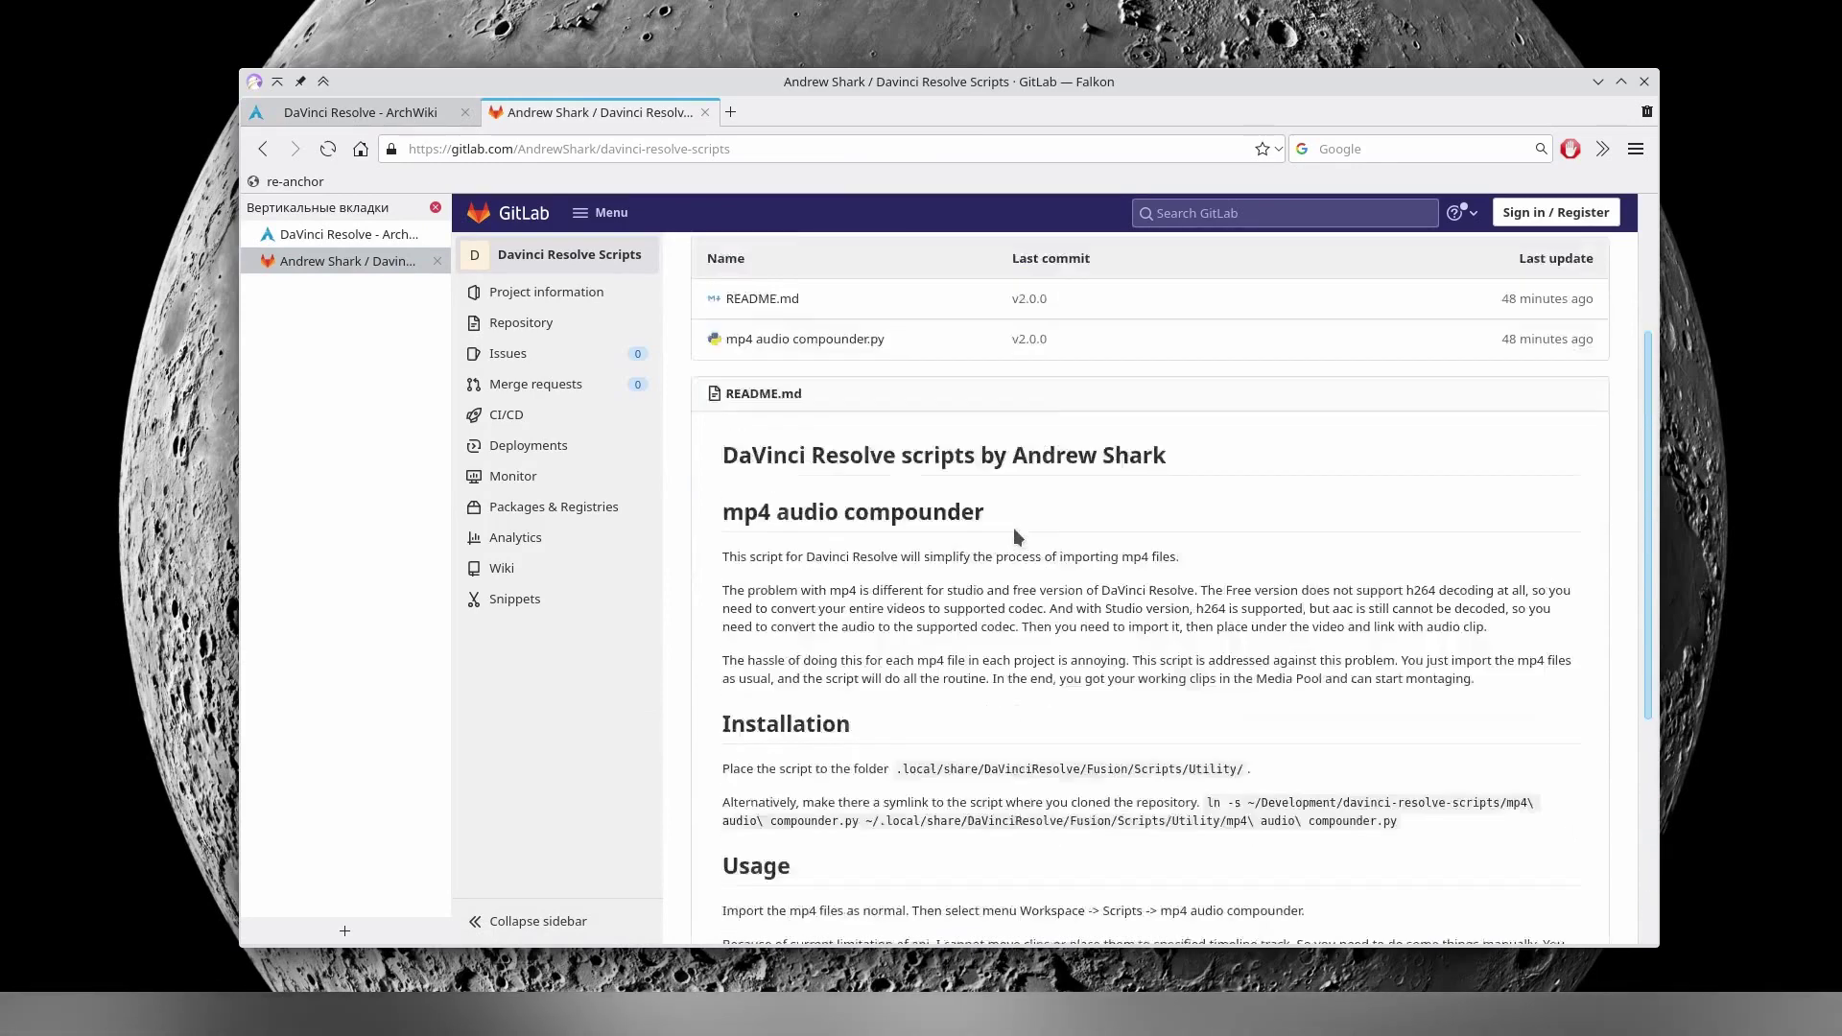
scroll(805, 623, "up", 5)
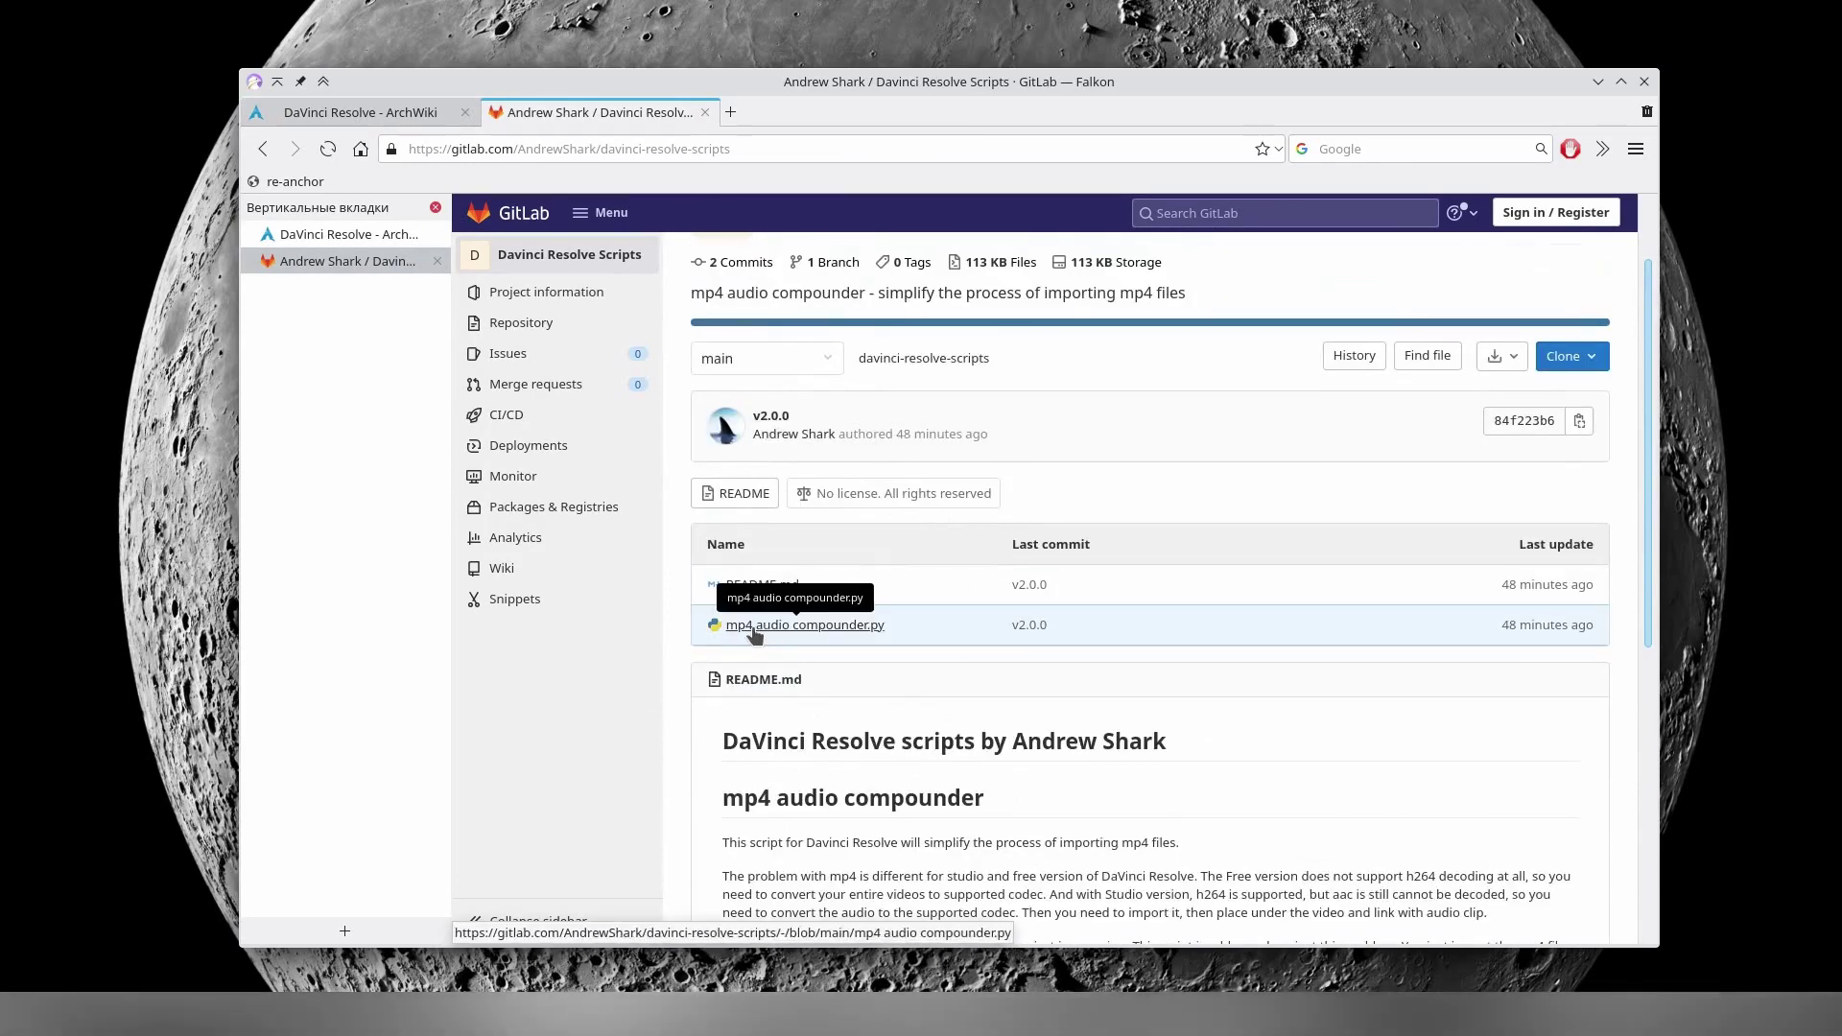
scroll(955, 641, "down", 1)
scroll(954, 641, "down", 5)
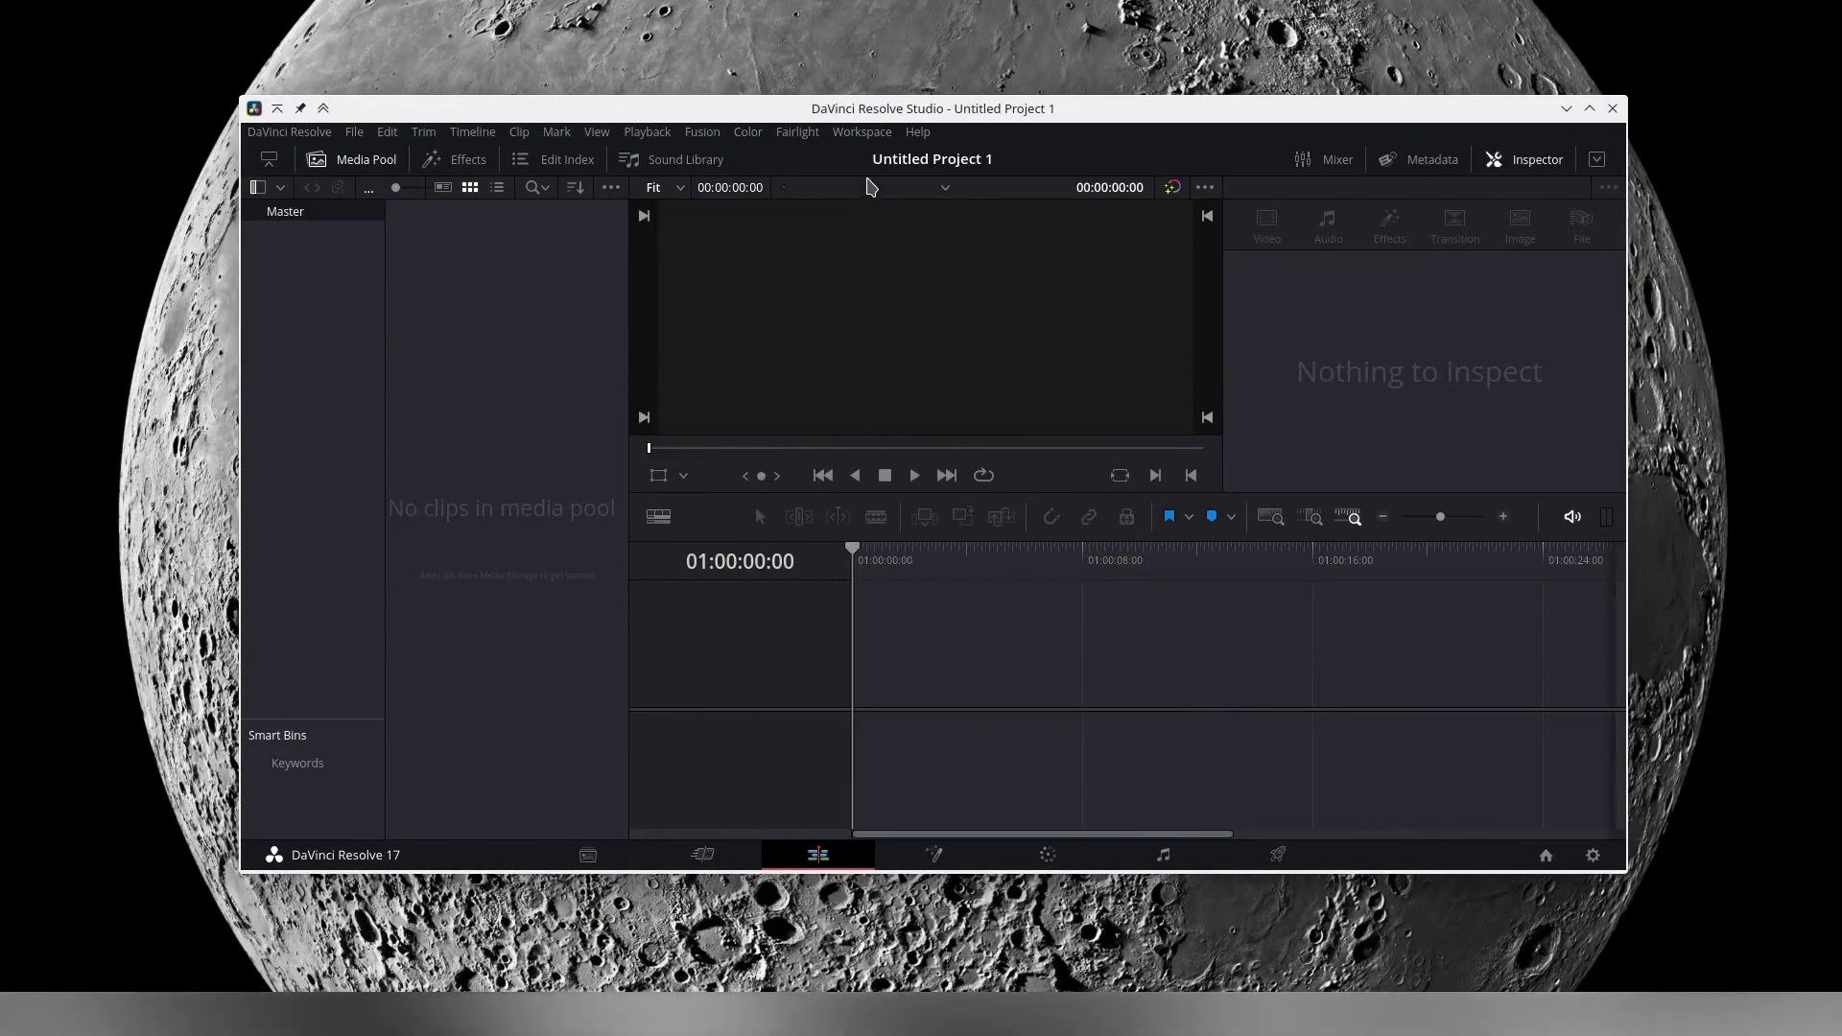
Step: Open the scripting console from the Workspace menu, then close it again
left_click(861, 132)
left_click(860, 660)
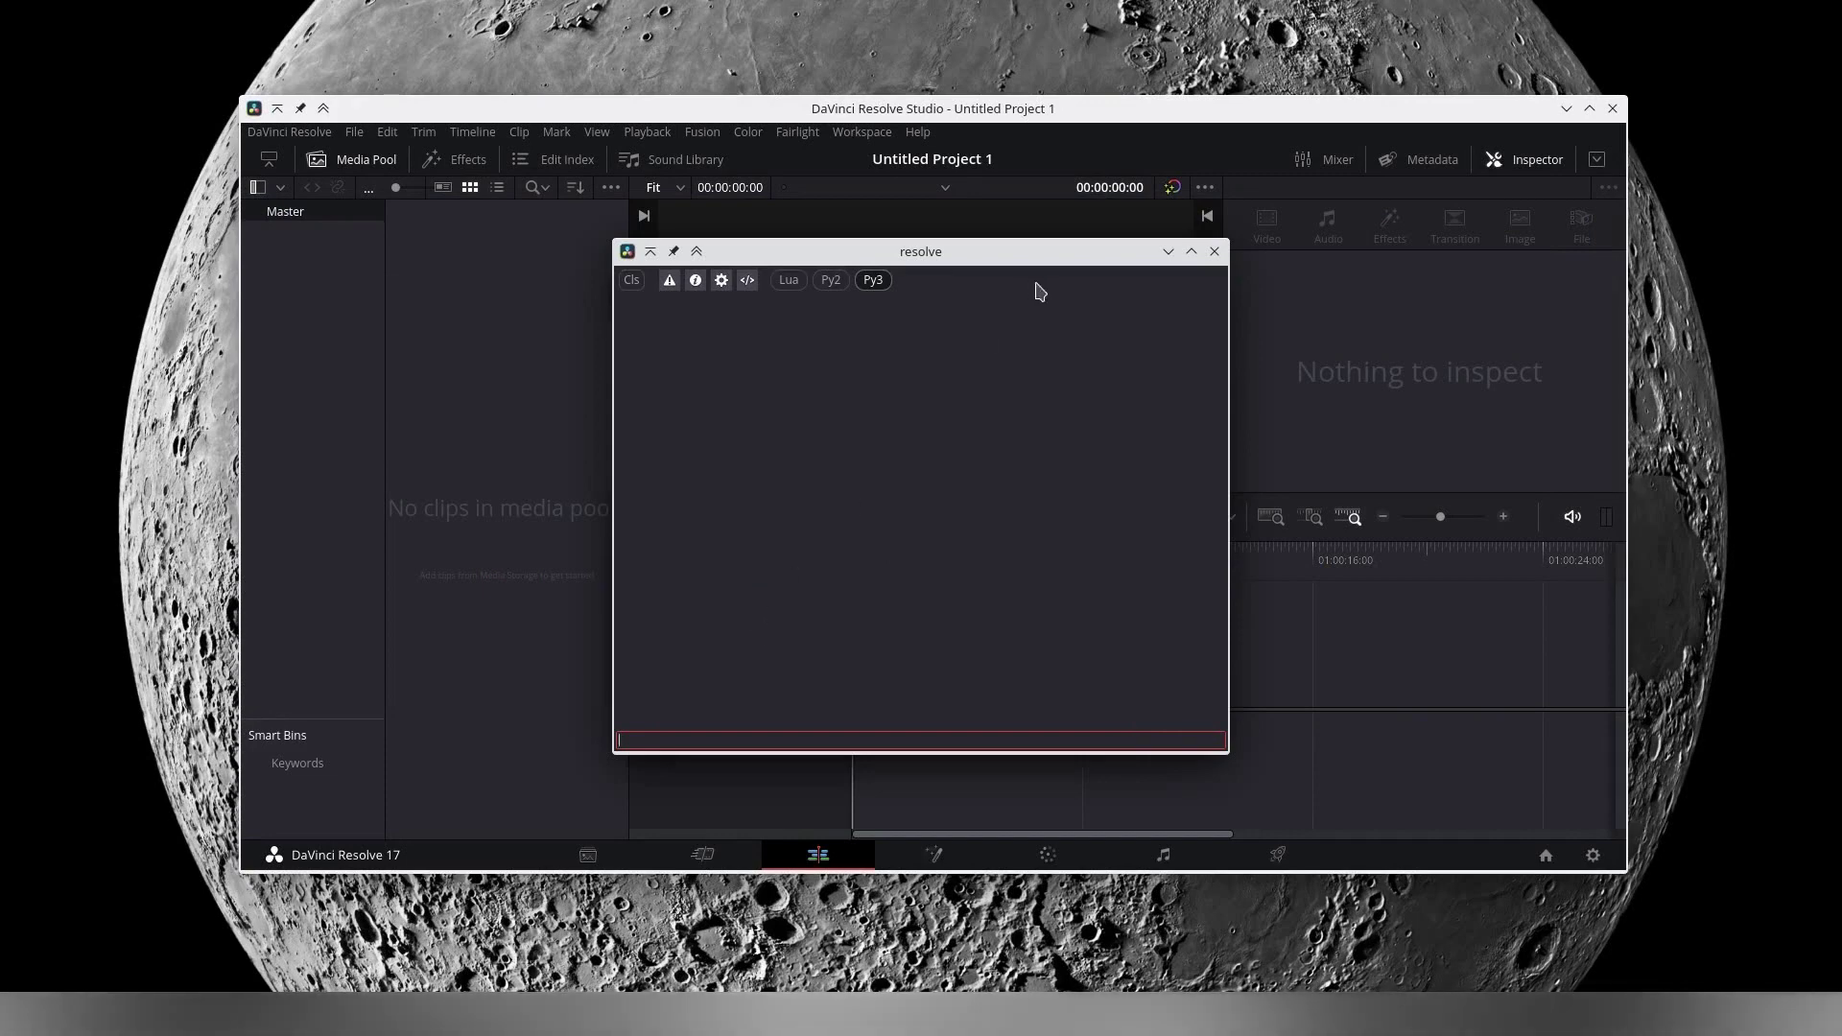
left_click(1214, 251)
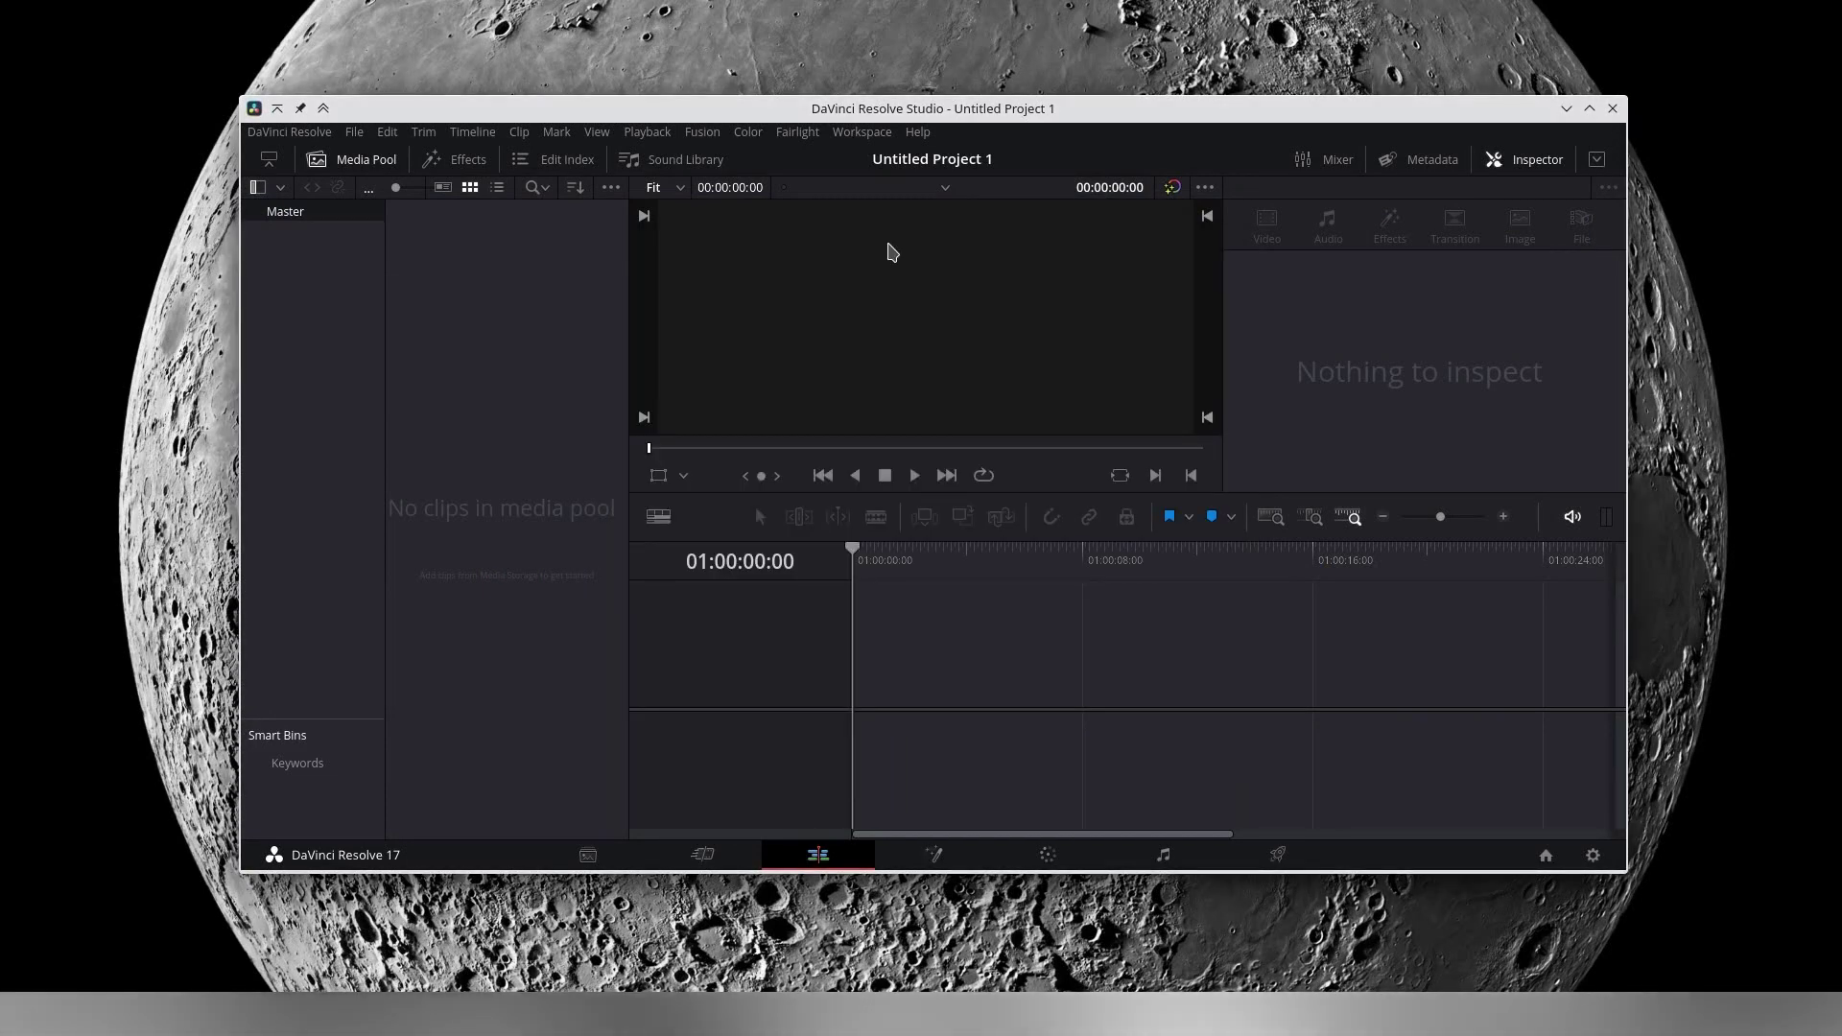
Step: Run the mp4 audio compounder script to import 1.mp4–6.mp4, then reopen the scripting console
left_click(861, 131)
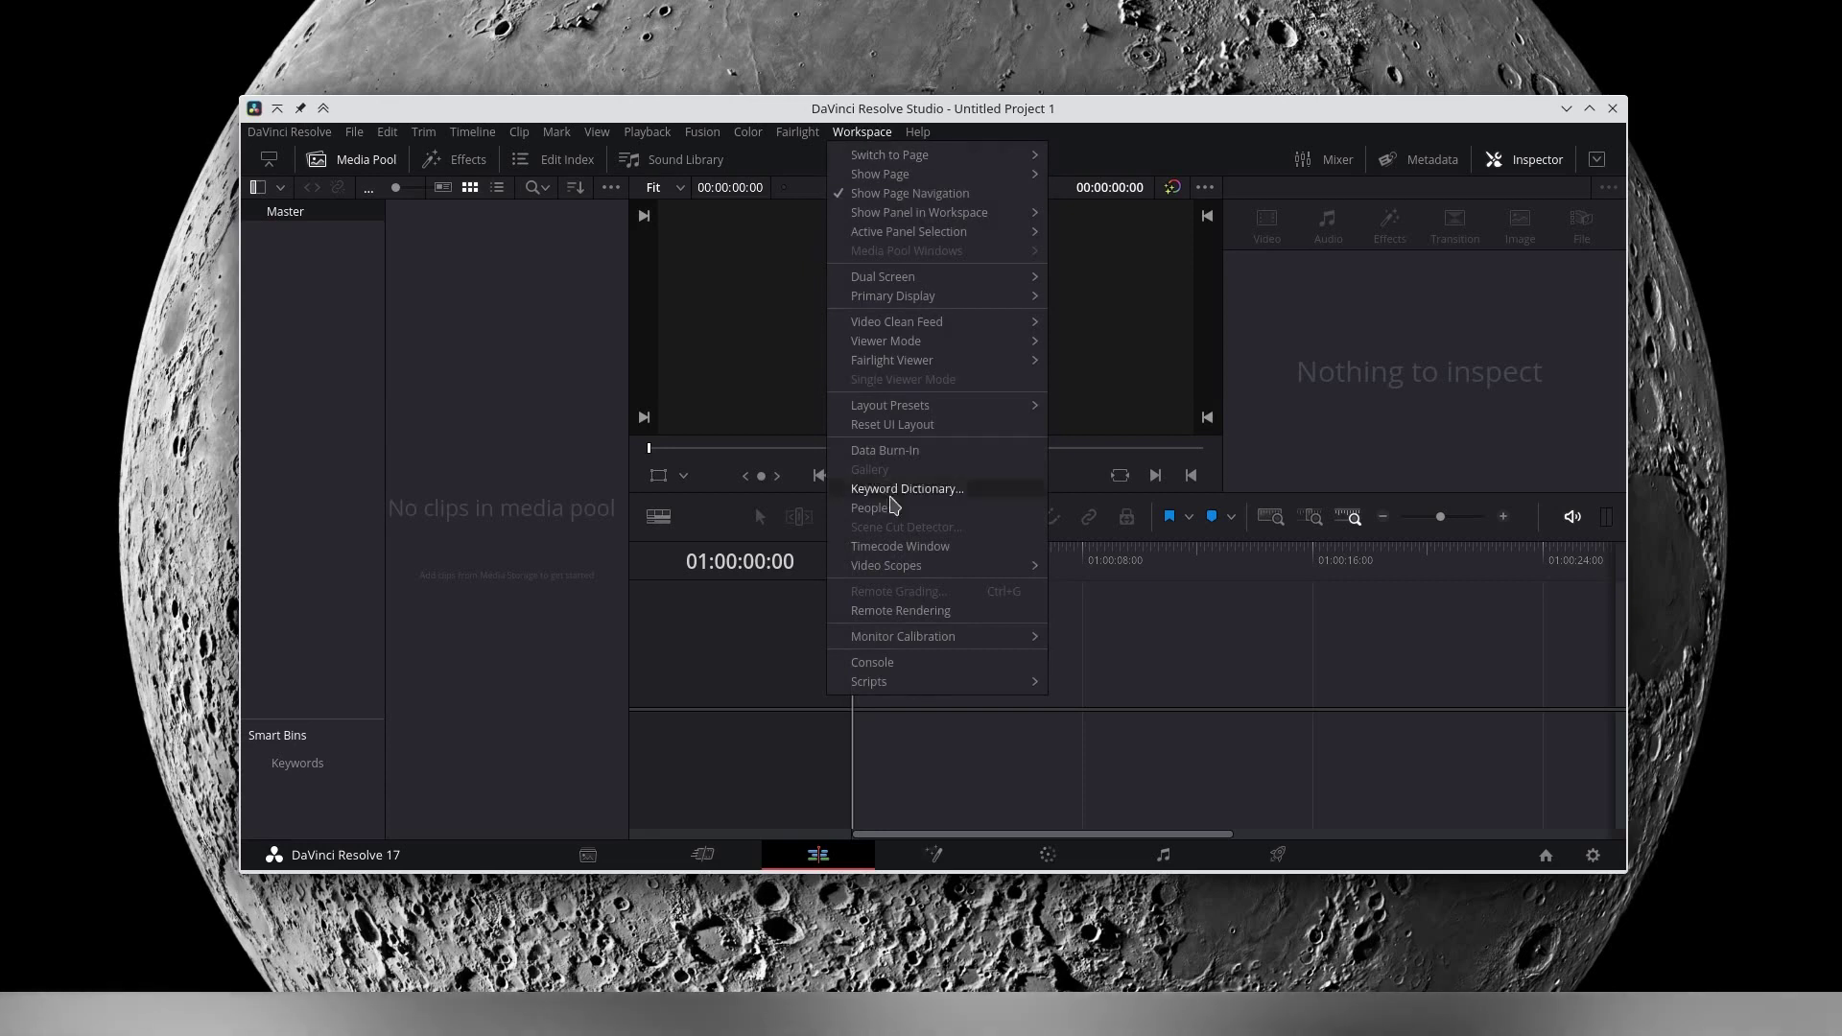
mouse_move(919, 681)
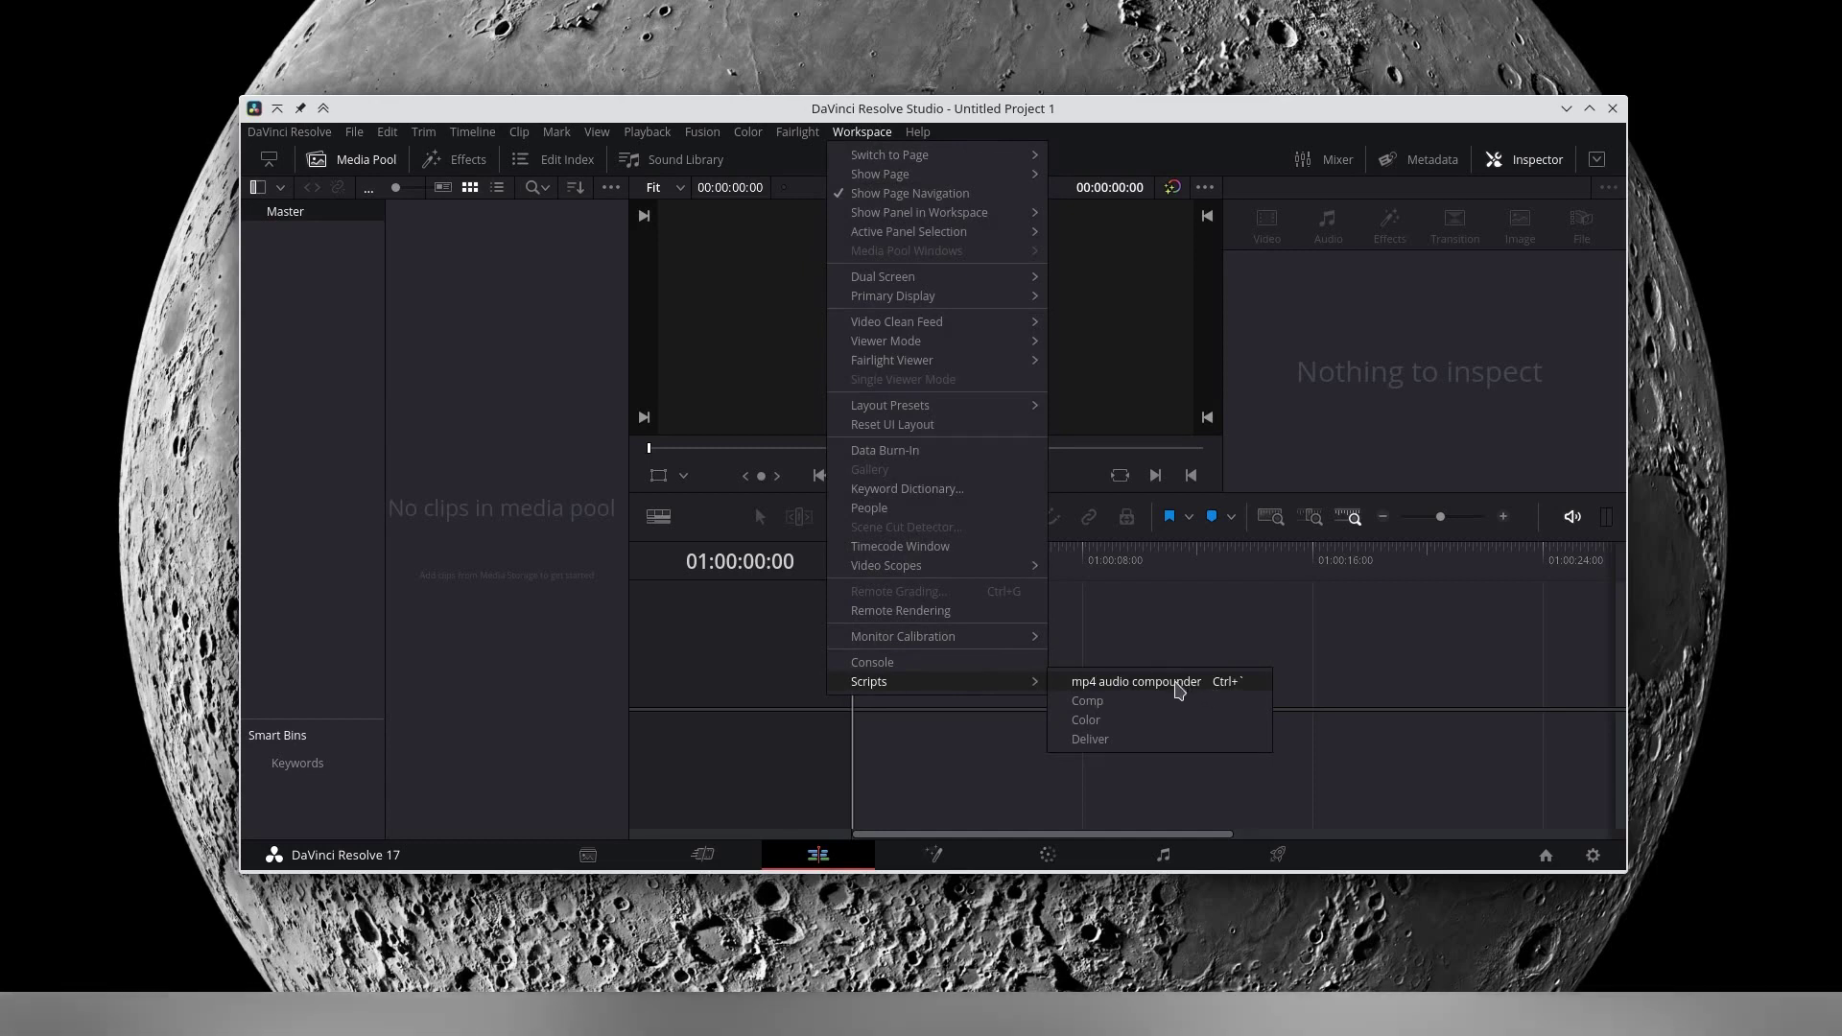
left_click(1238, 689)
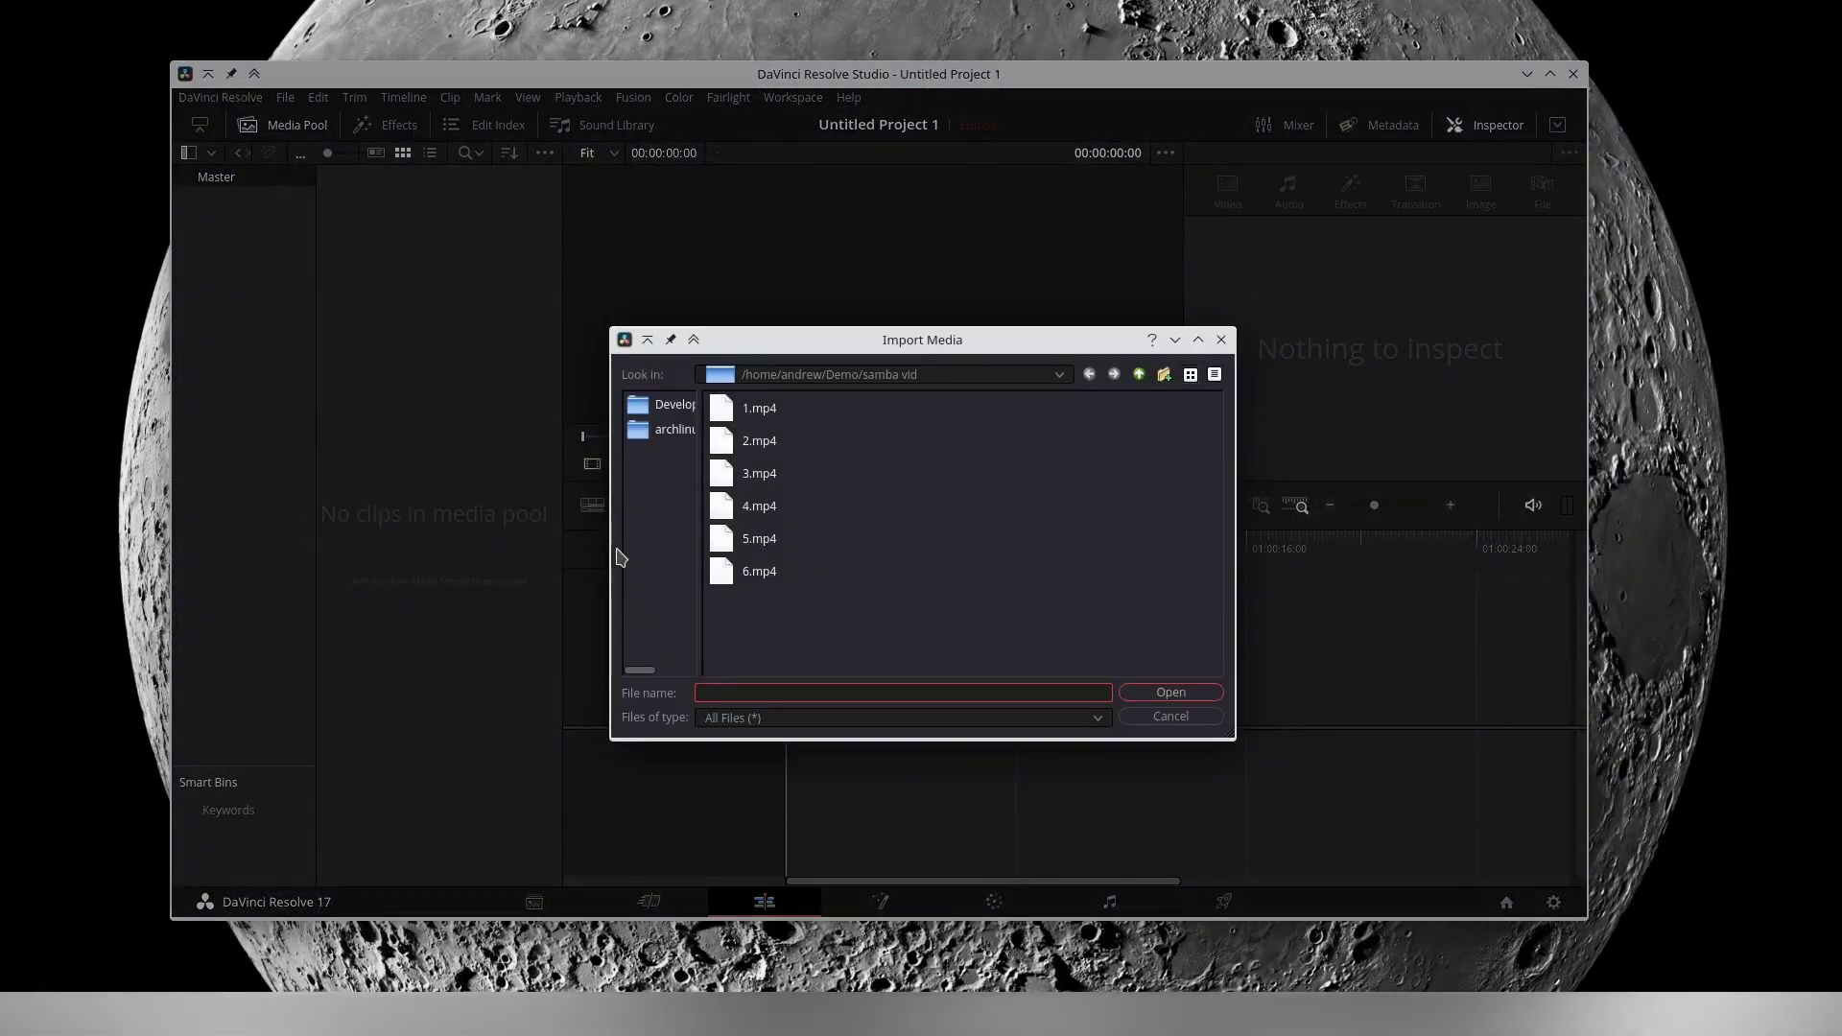
left_click(781, 604)
key("ctrl+a")
left_click(1163, 695)
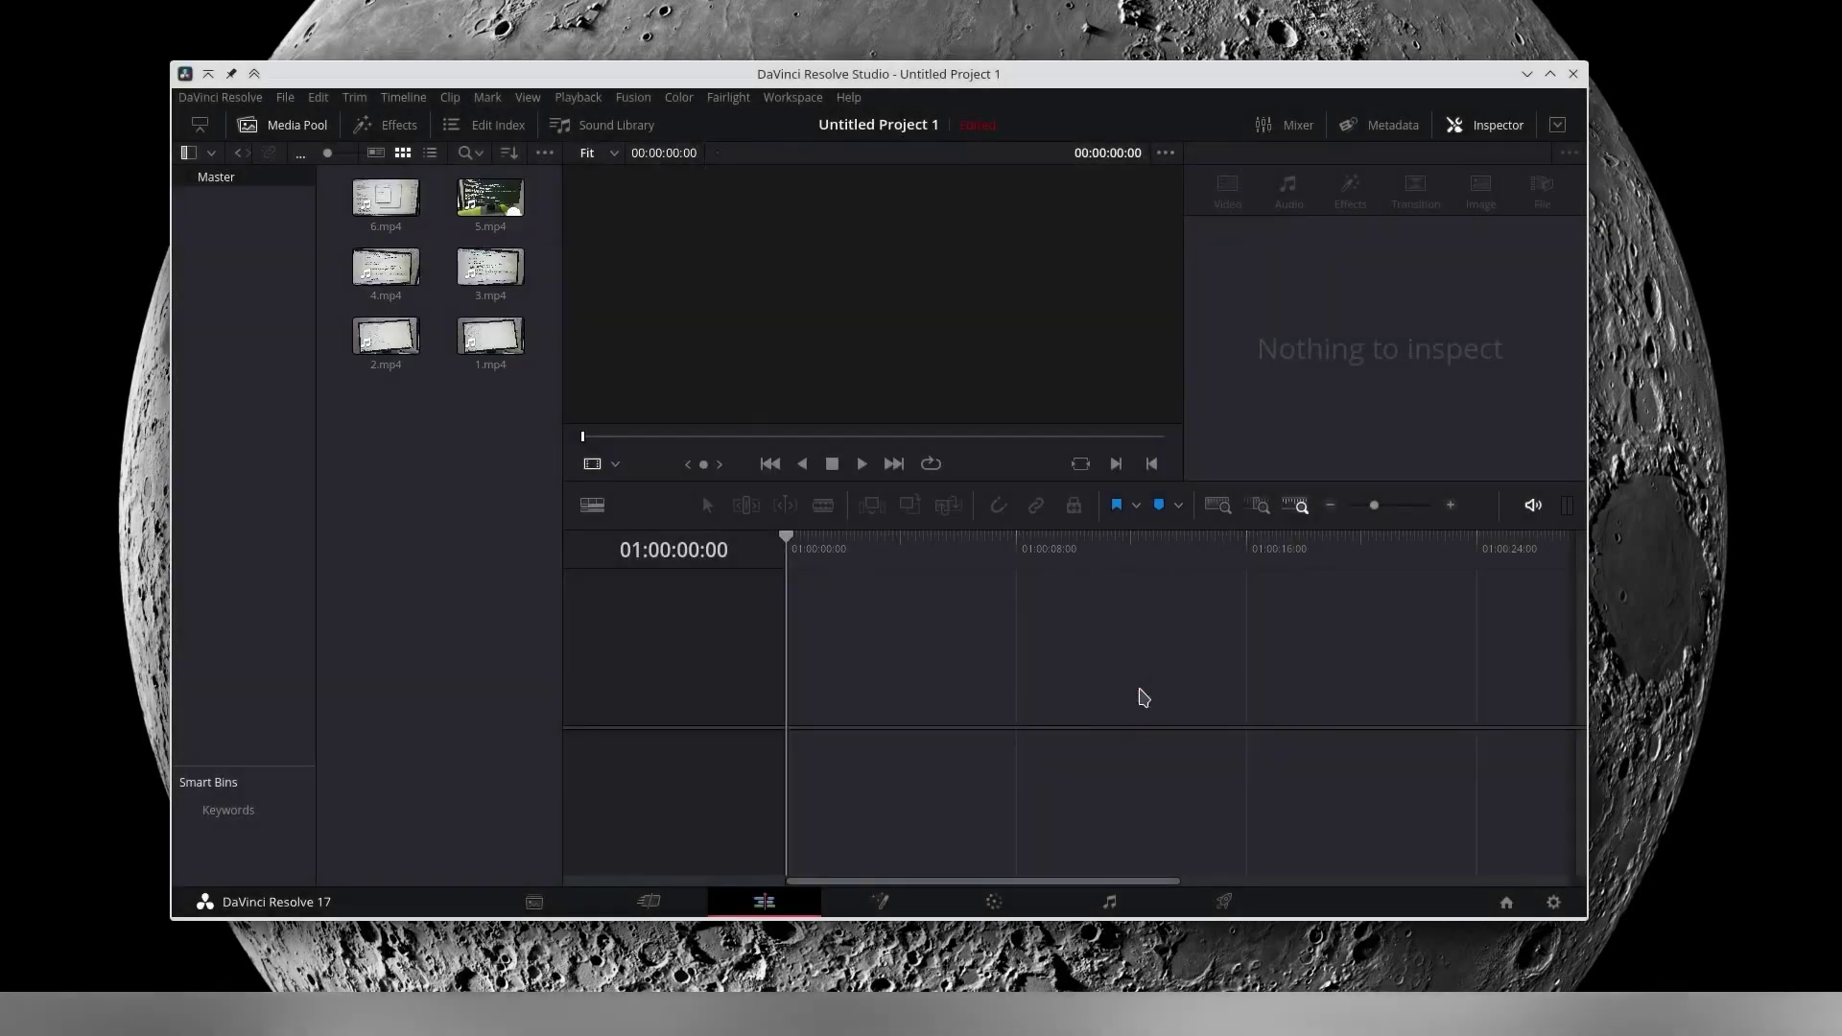
left_click(797, 97)
left_click(849, 628)
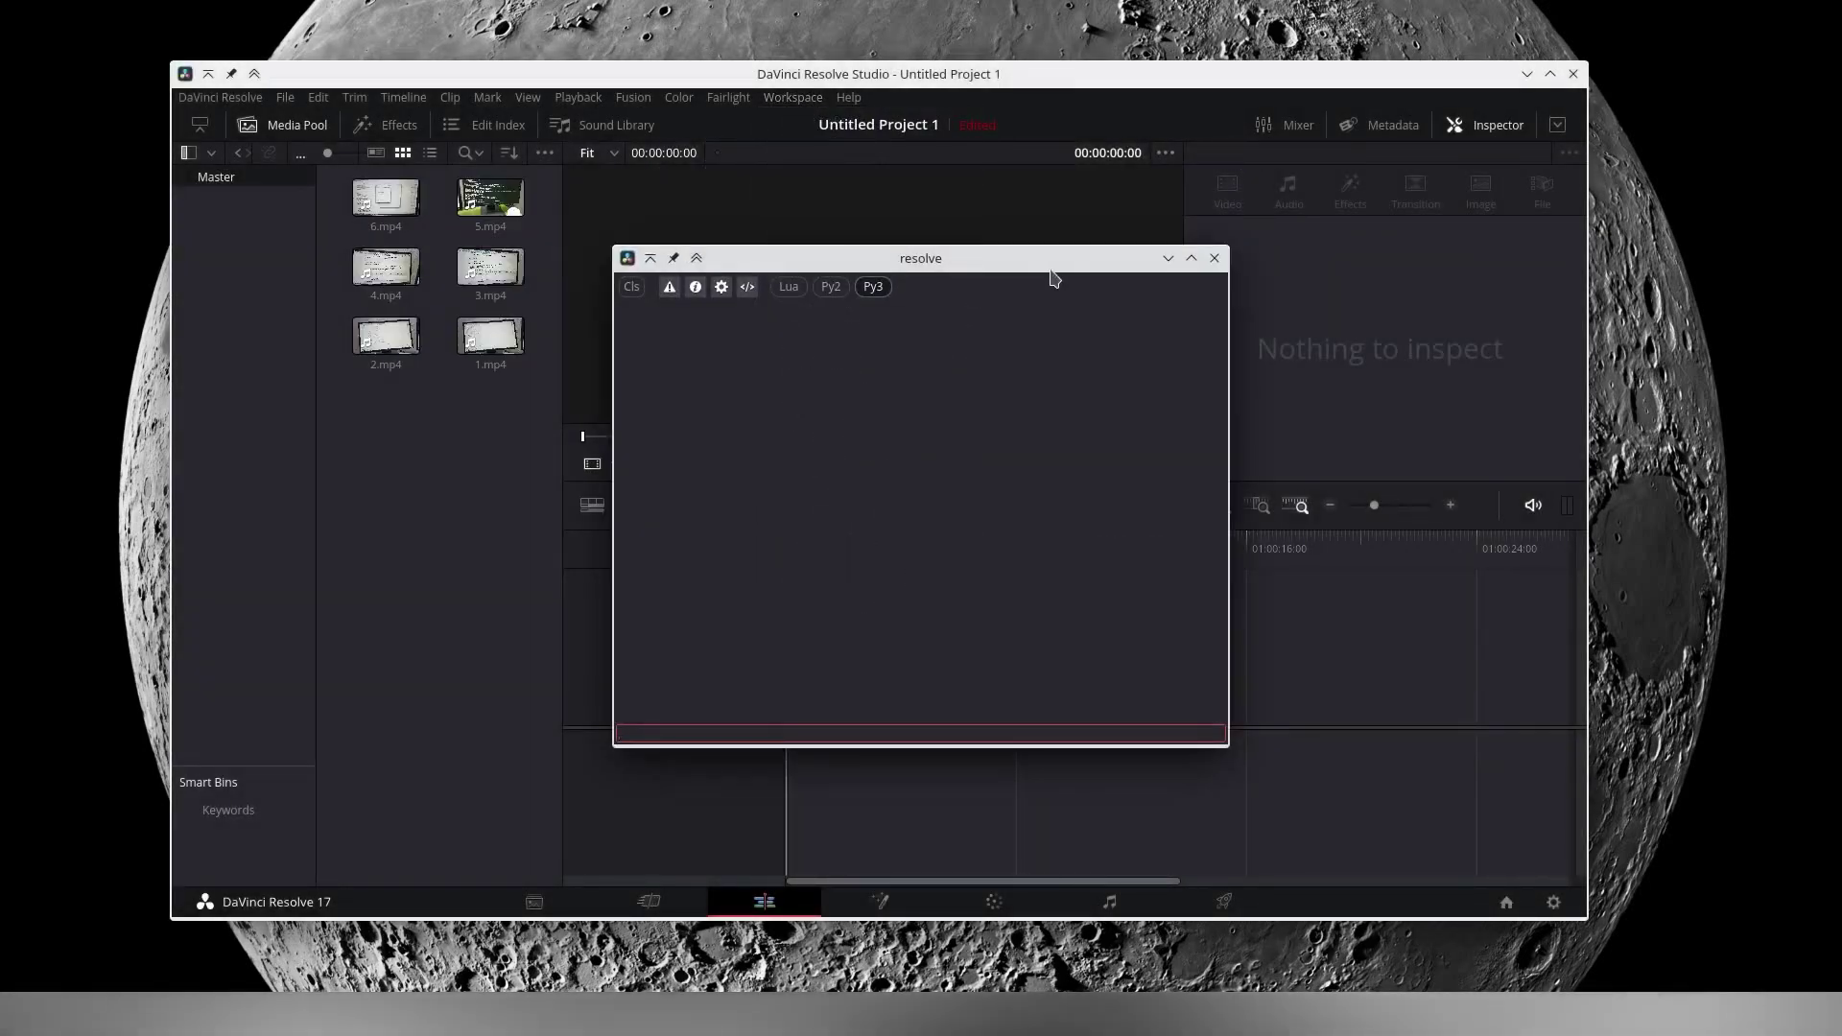
Step: Move the scripting console to the top-right and keep it above the Resolve window
left_click_drag(1047, 263, 1615, 32)
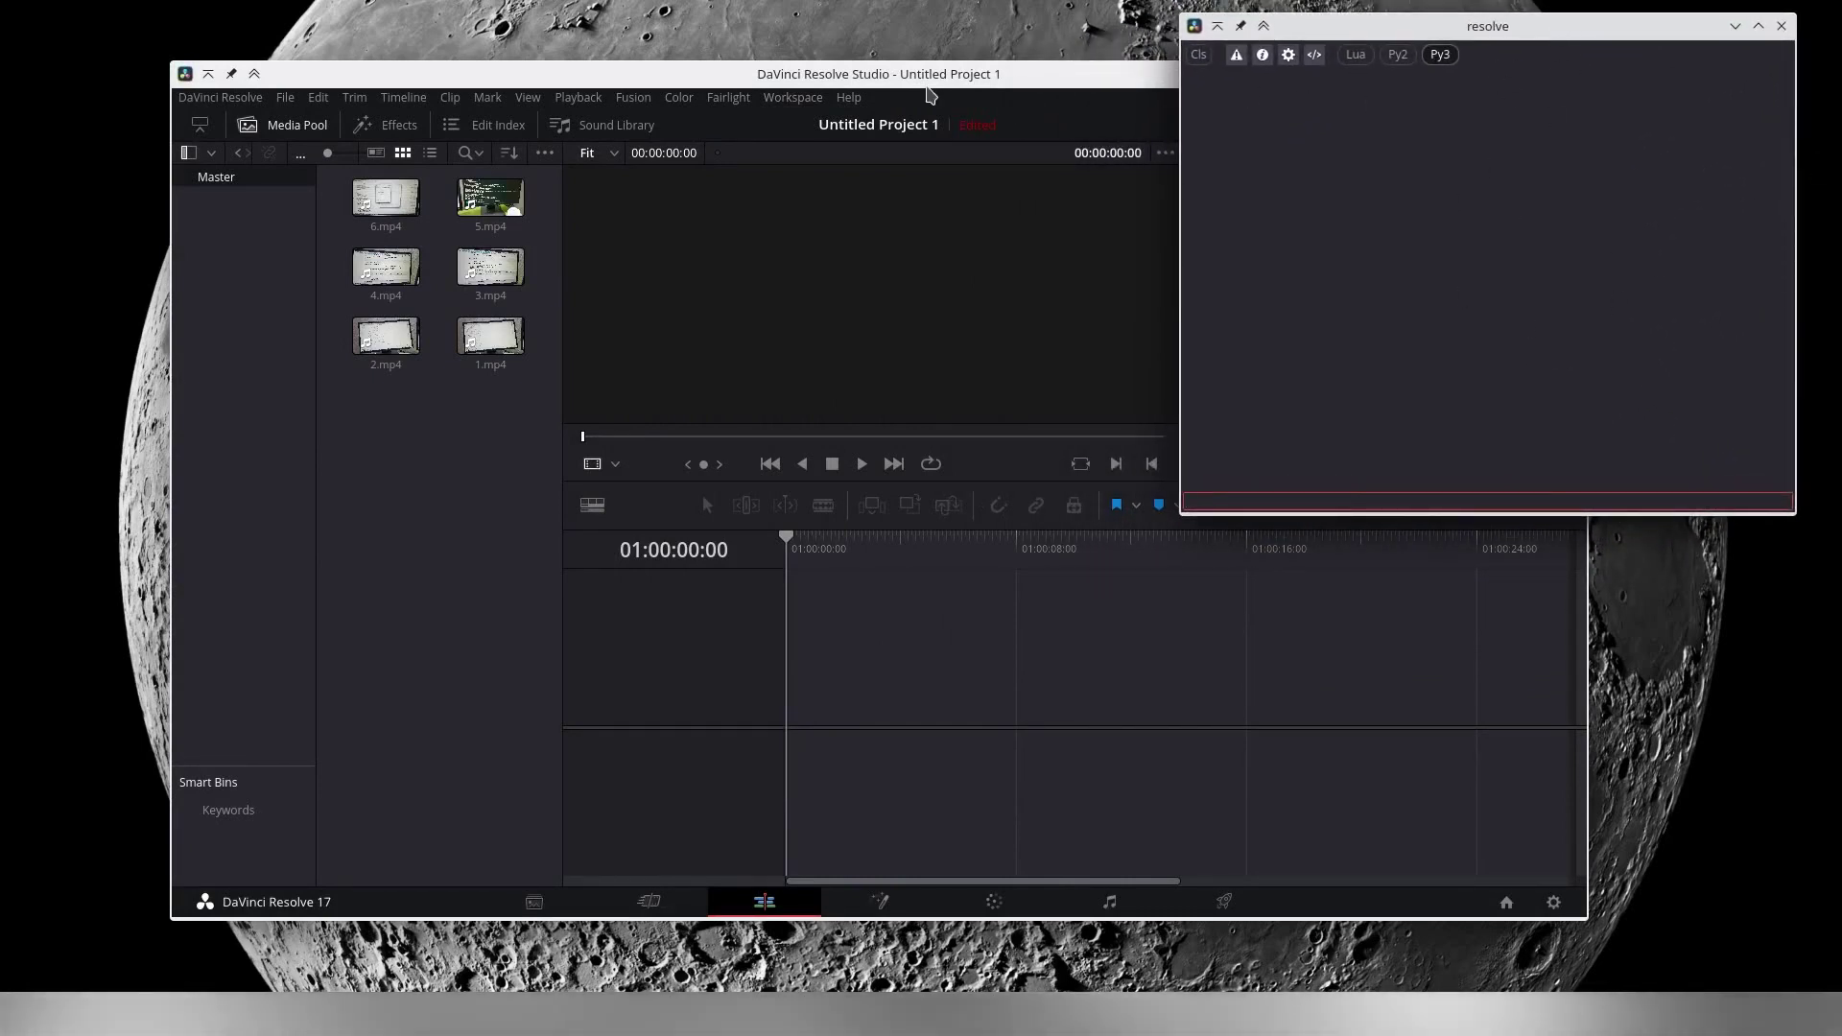
left_click(964, 208)
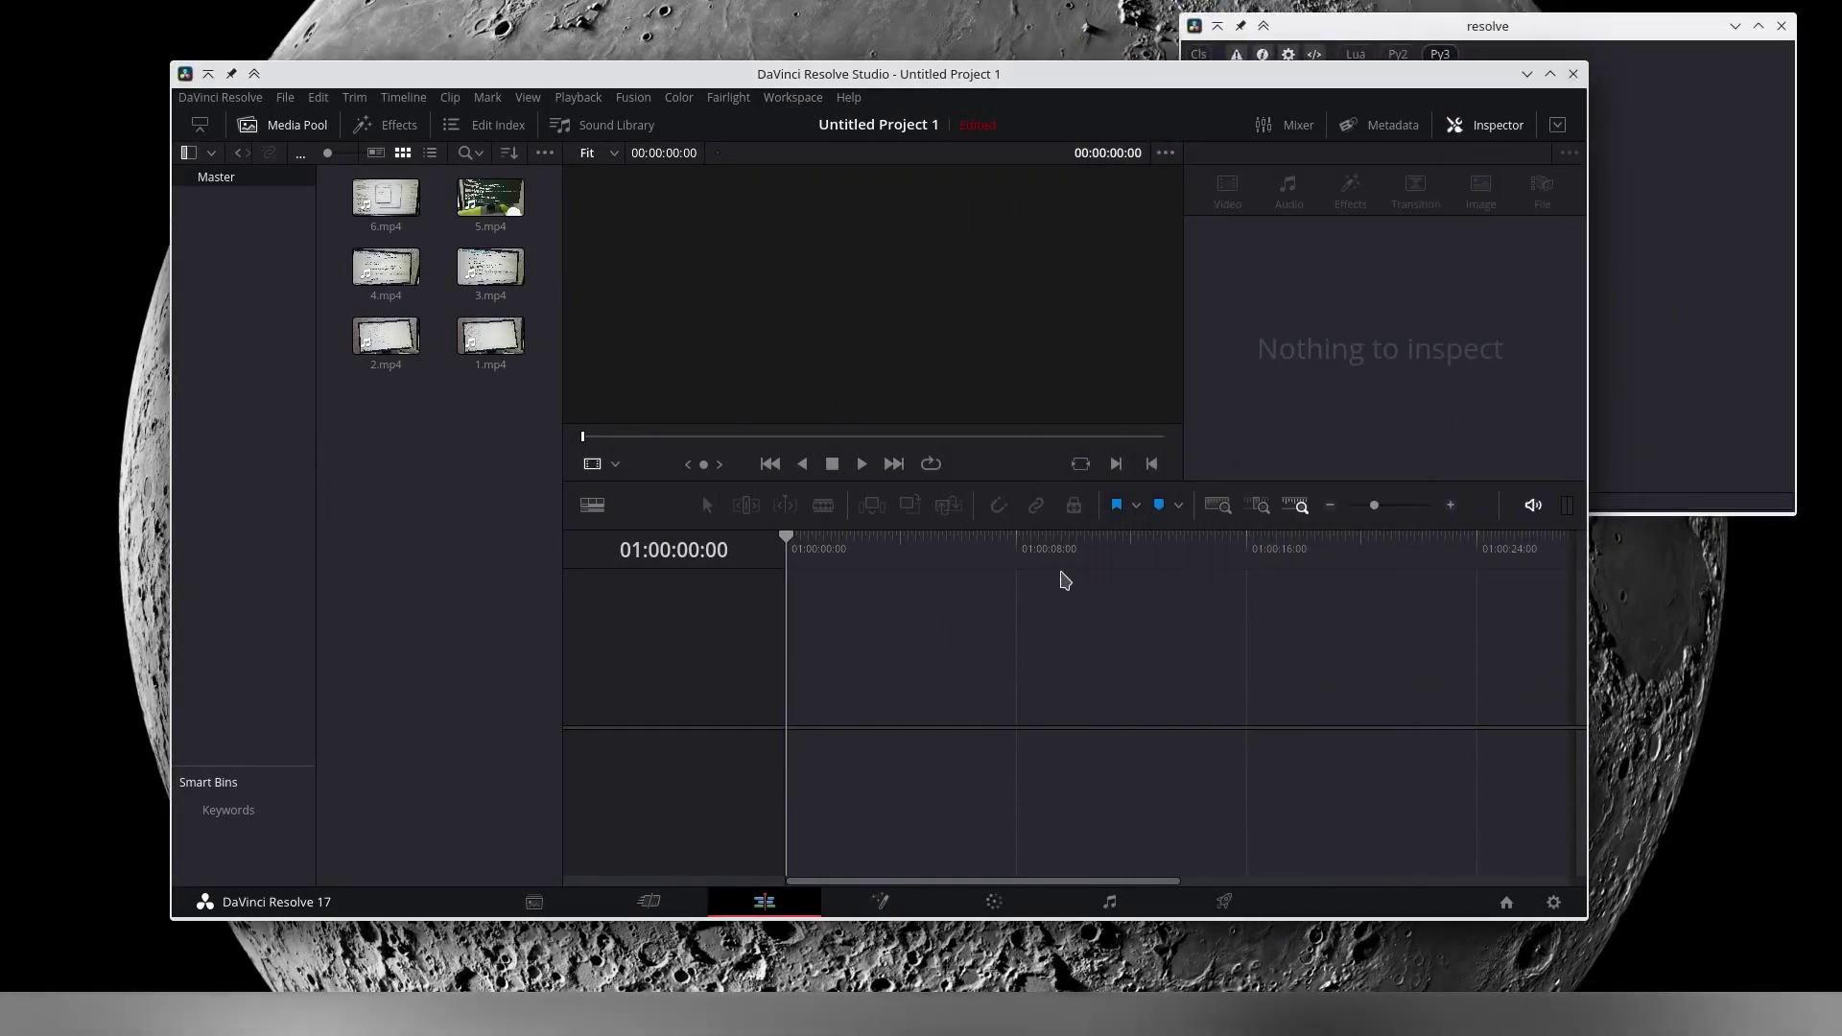
left_click(1264, 27)
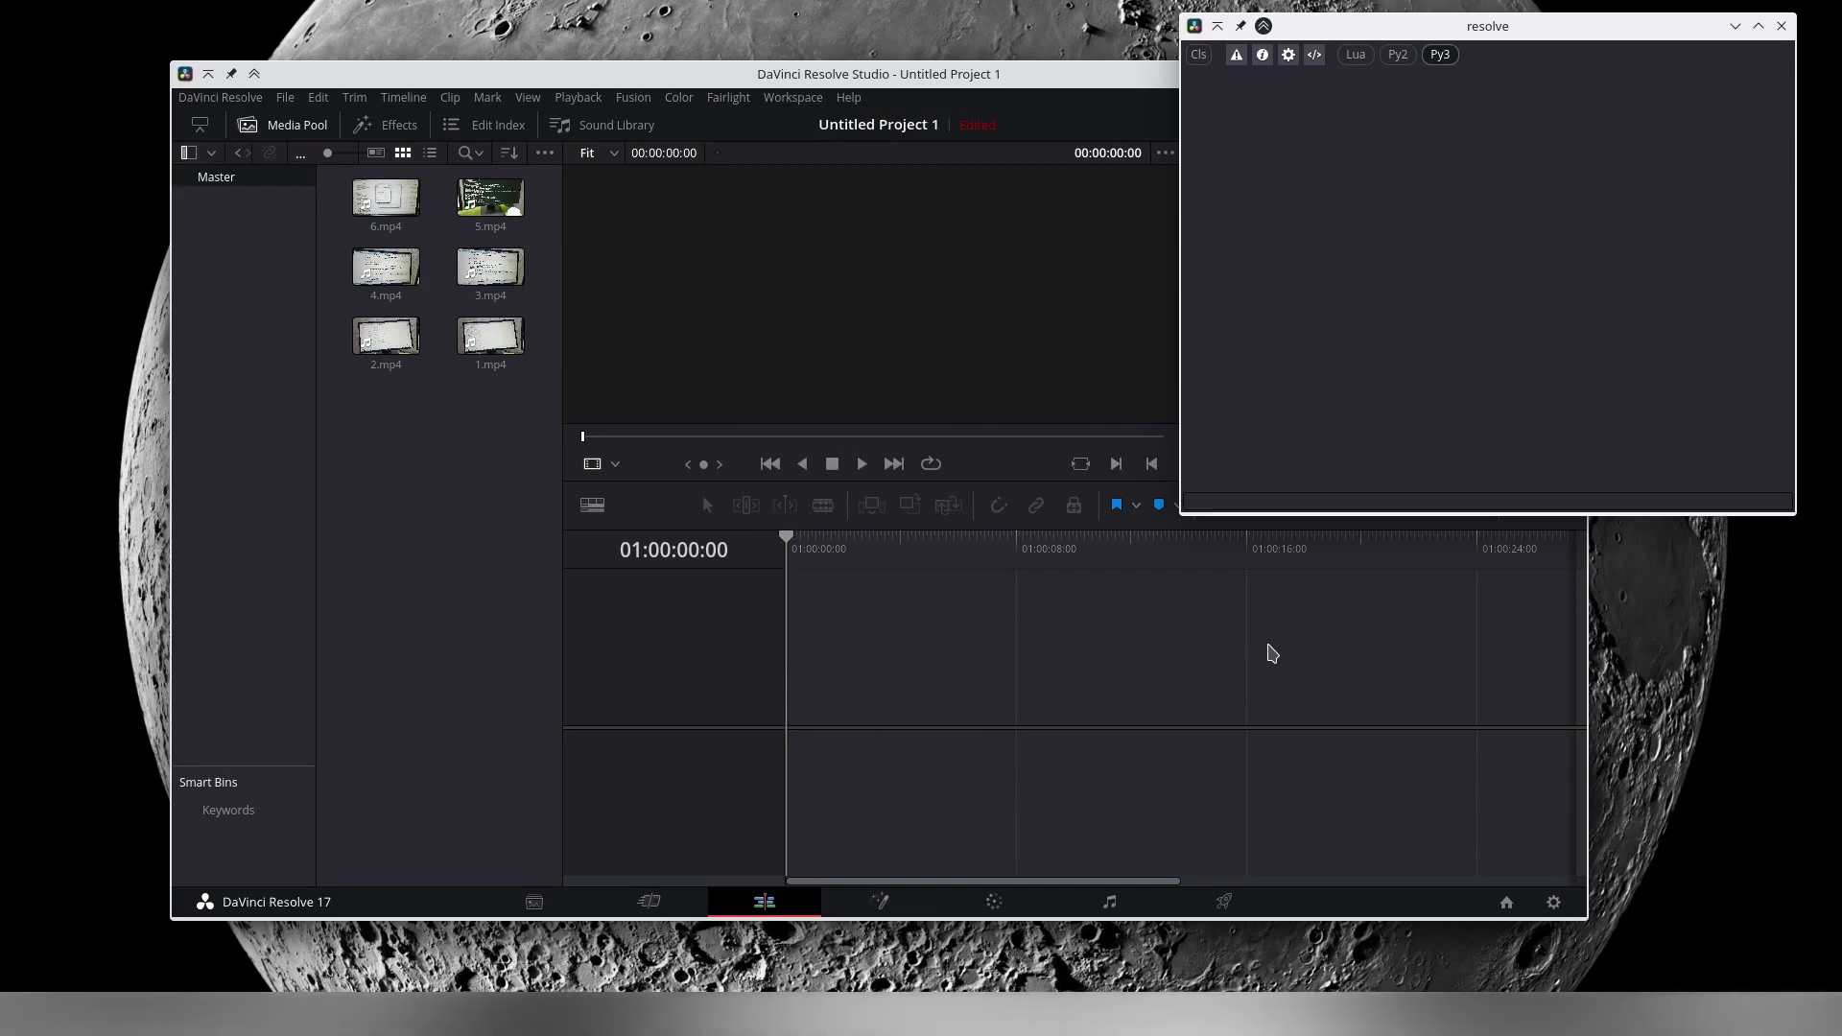
left_click(792, 97)
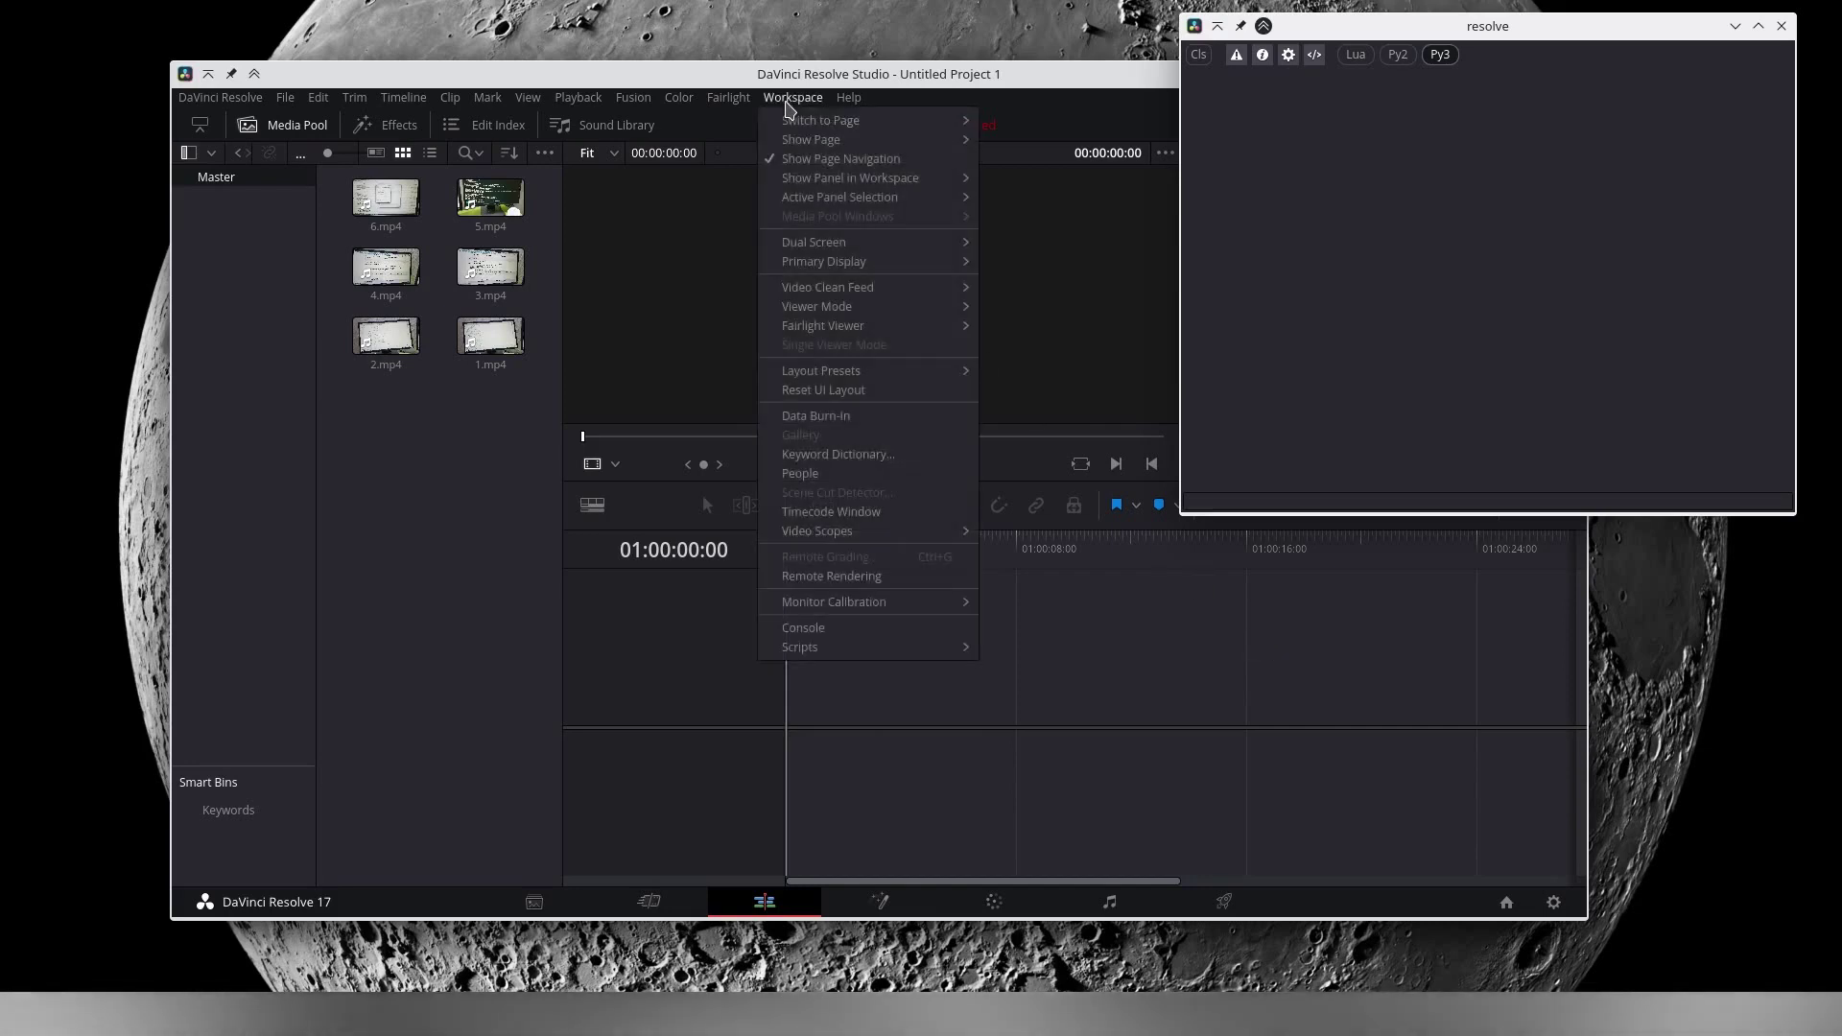
mouse_move(857, 649)
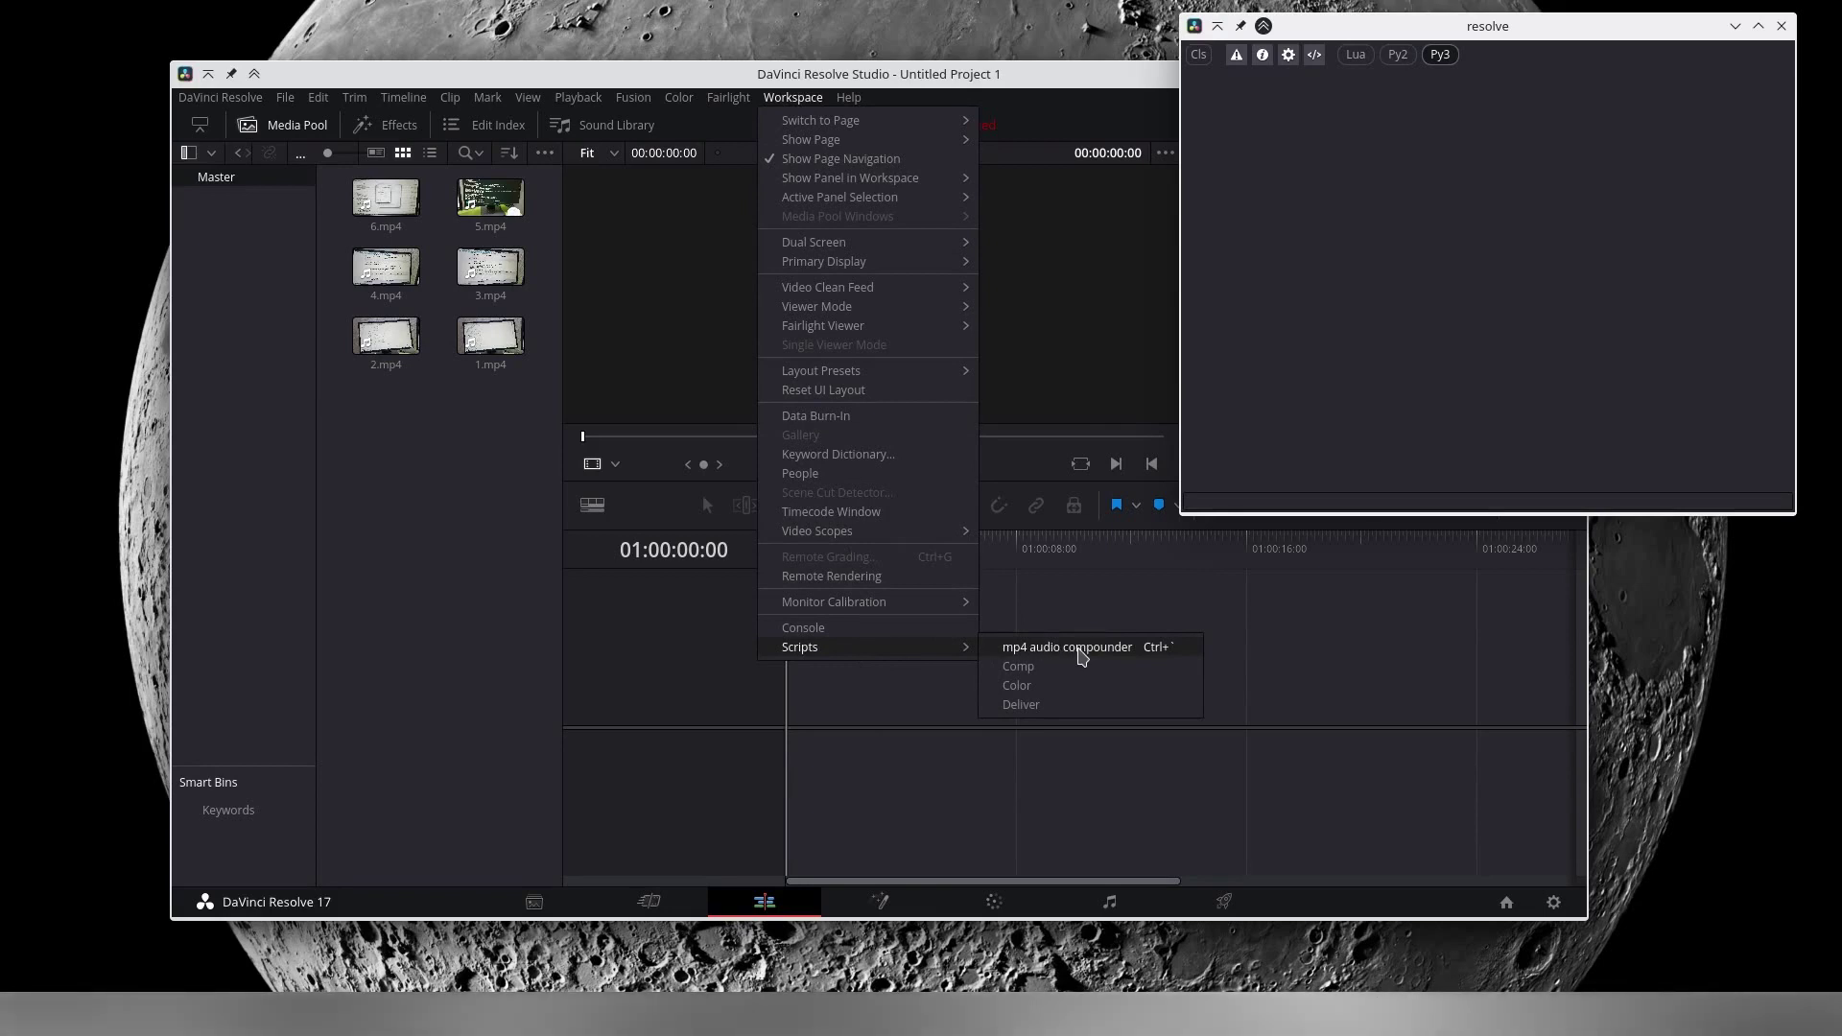
Step: Run mp4 audio compounder until the console reports Finished, then close the console
left_click(1279, 656)
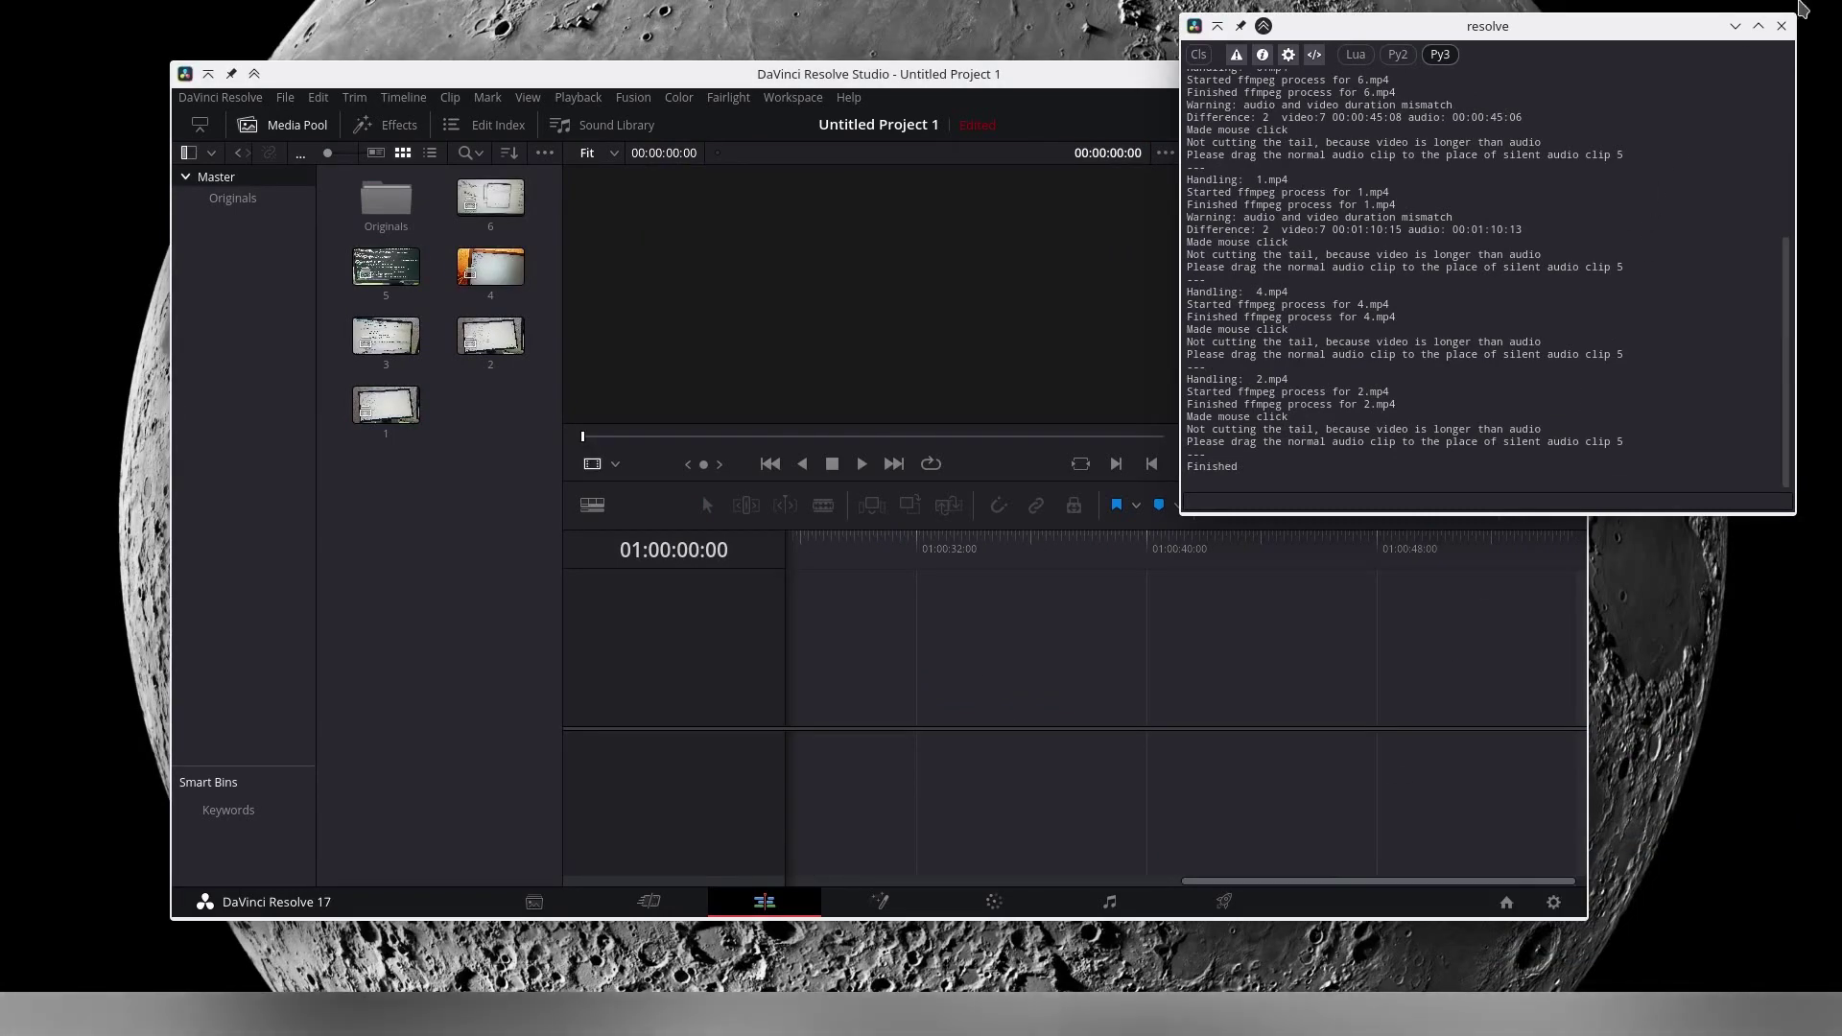
left_click(1782, 26)
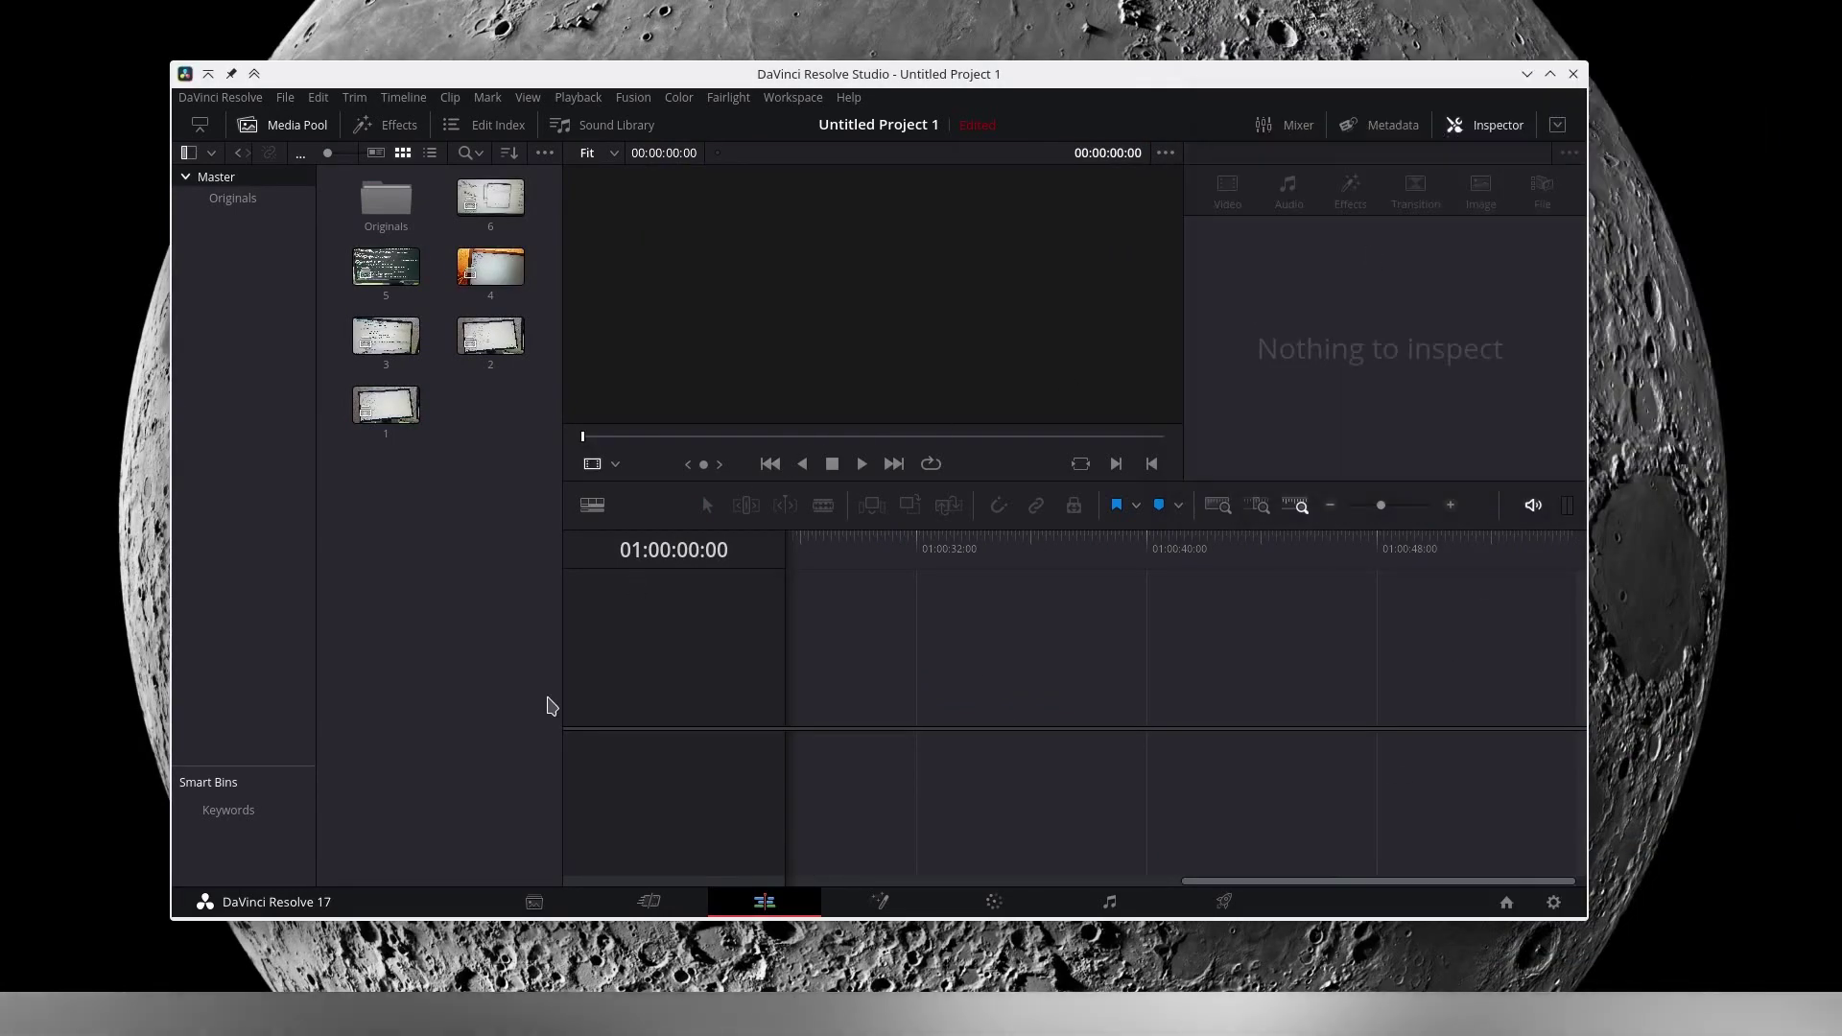
Step: Inspect the Originals bin's MP4 and MP3 files, then select compound clips 1–6 in Master
double_click(401, 213)
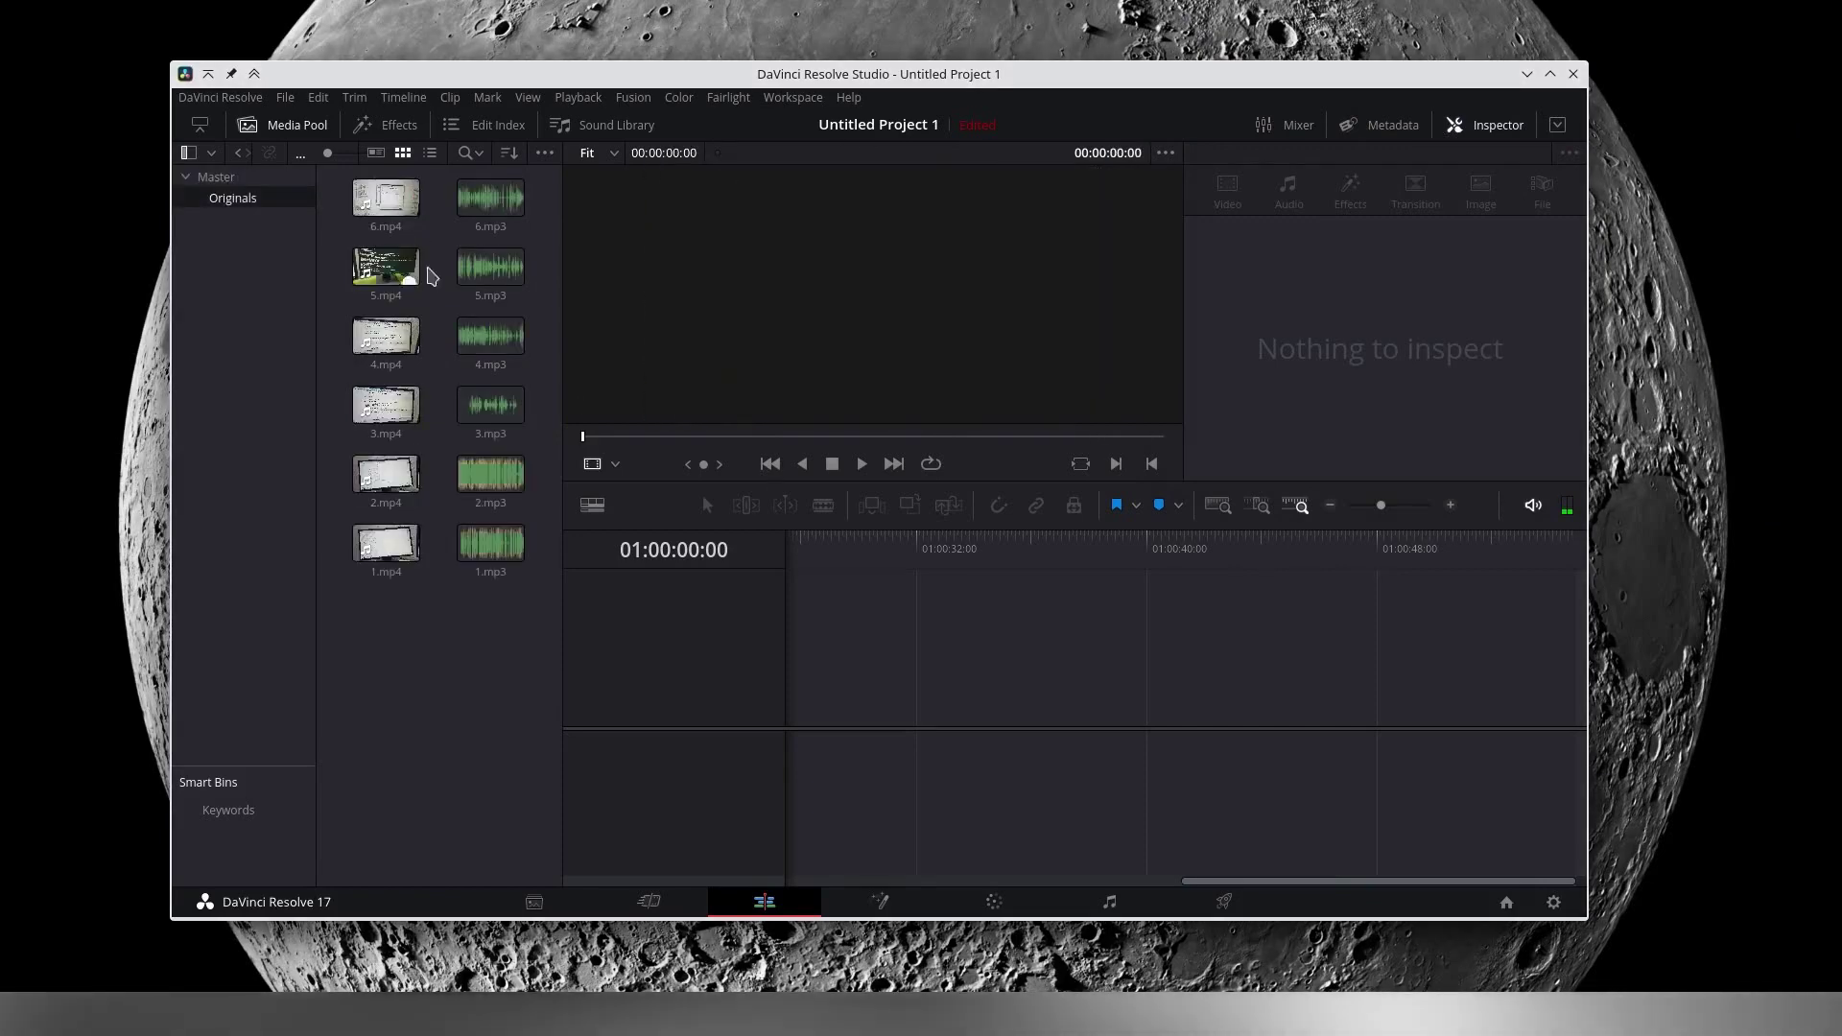
left_click(271, 180)
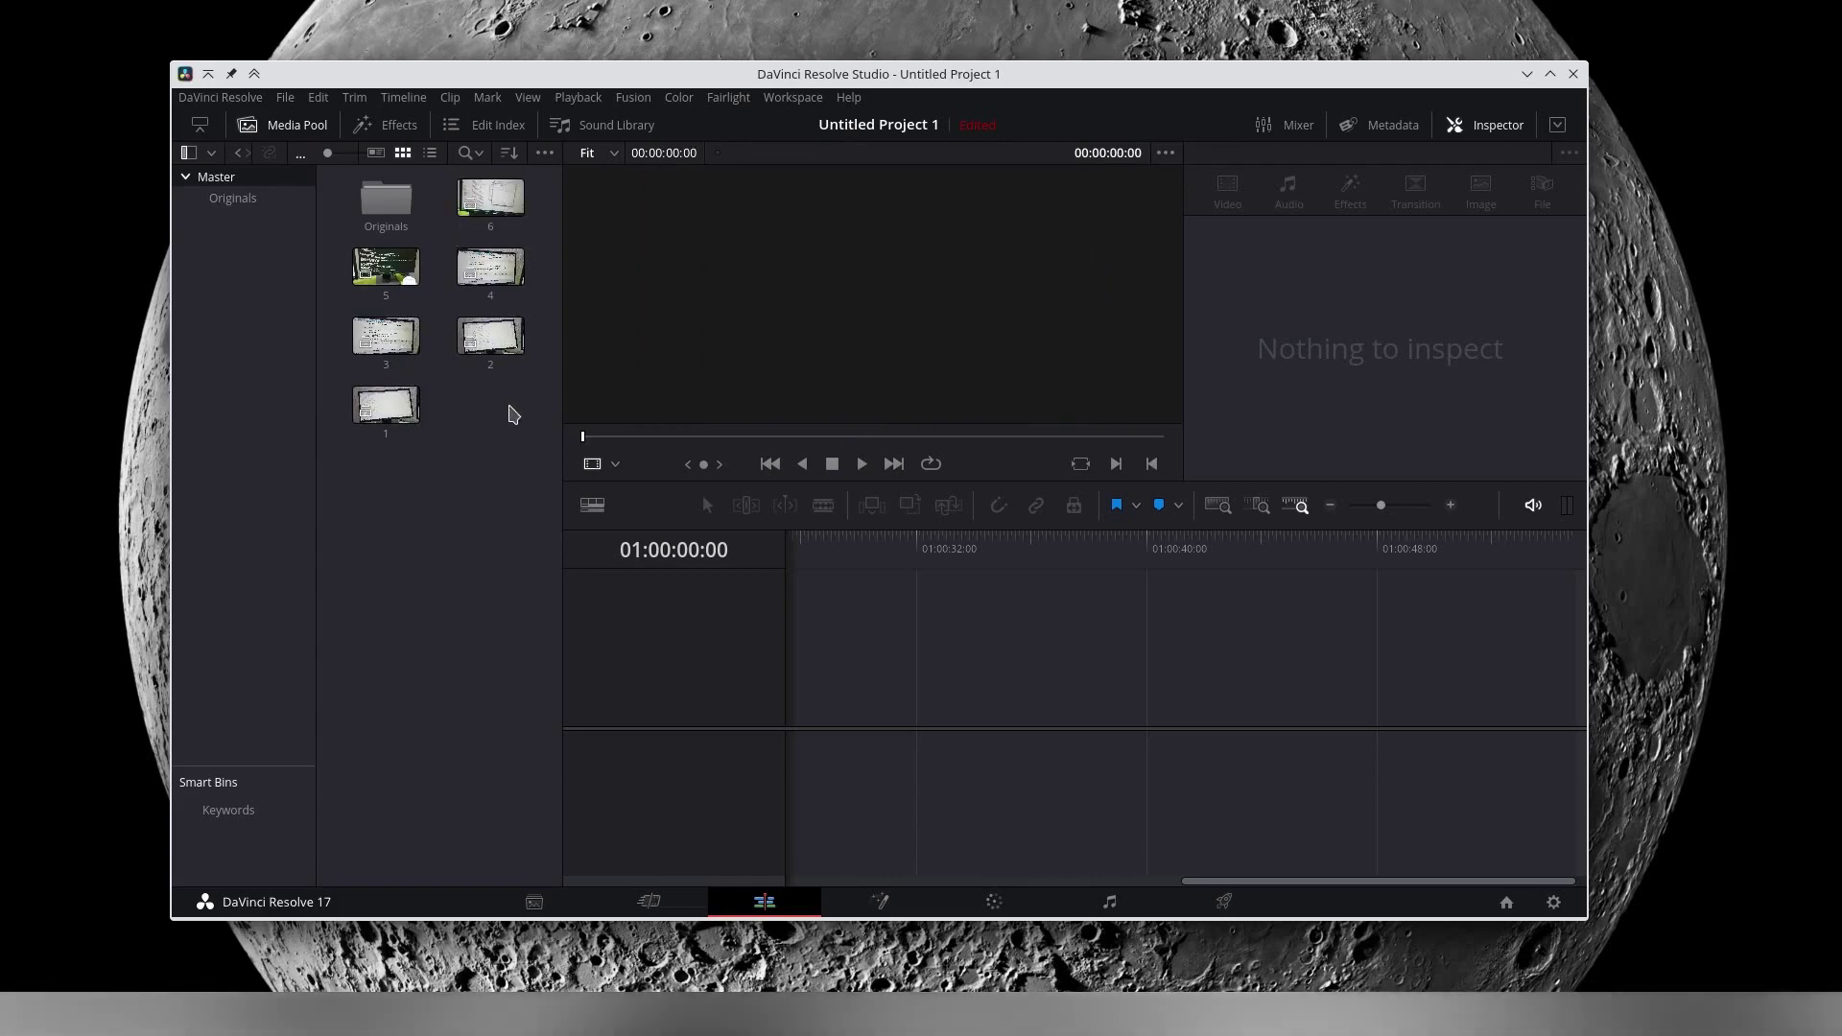
key("ctrl+a")
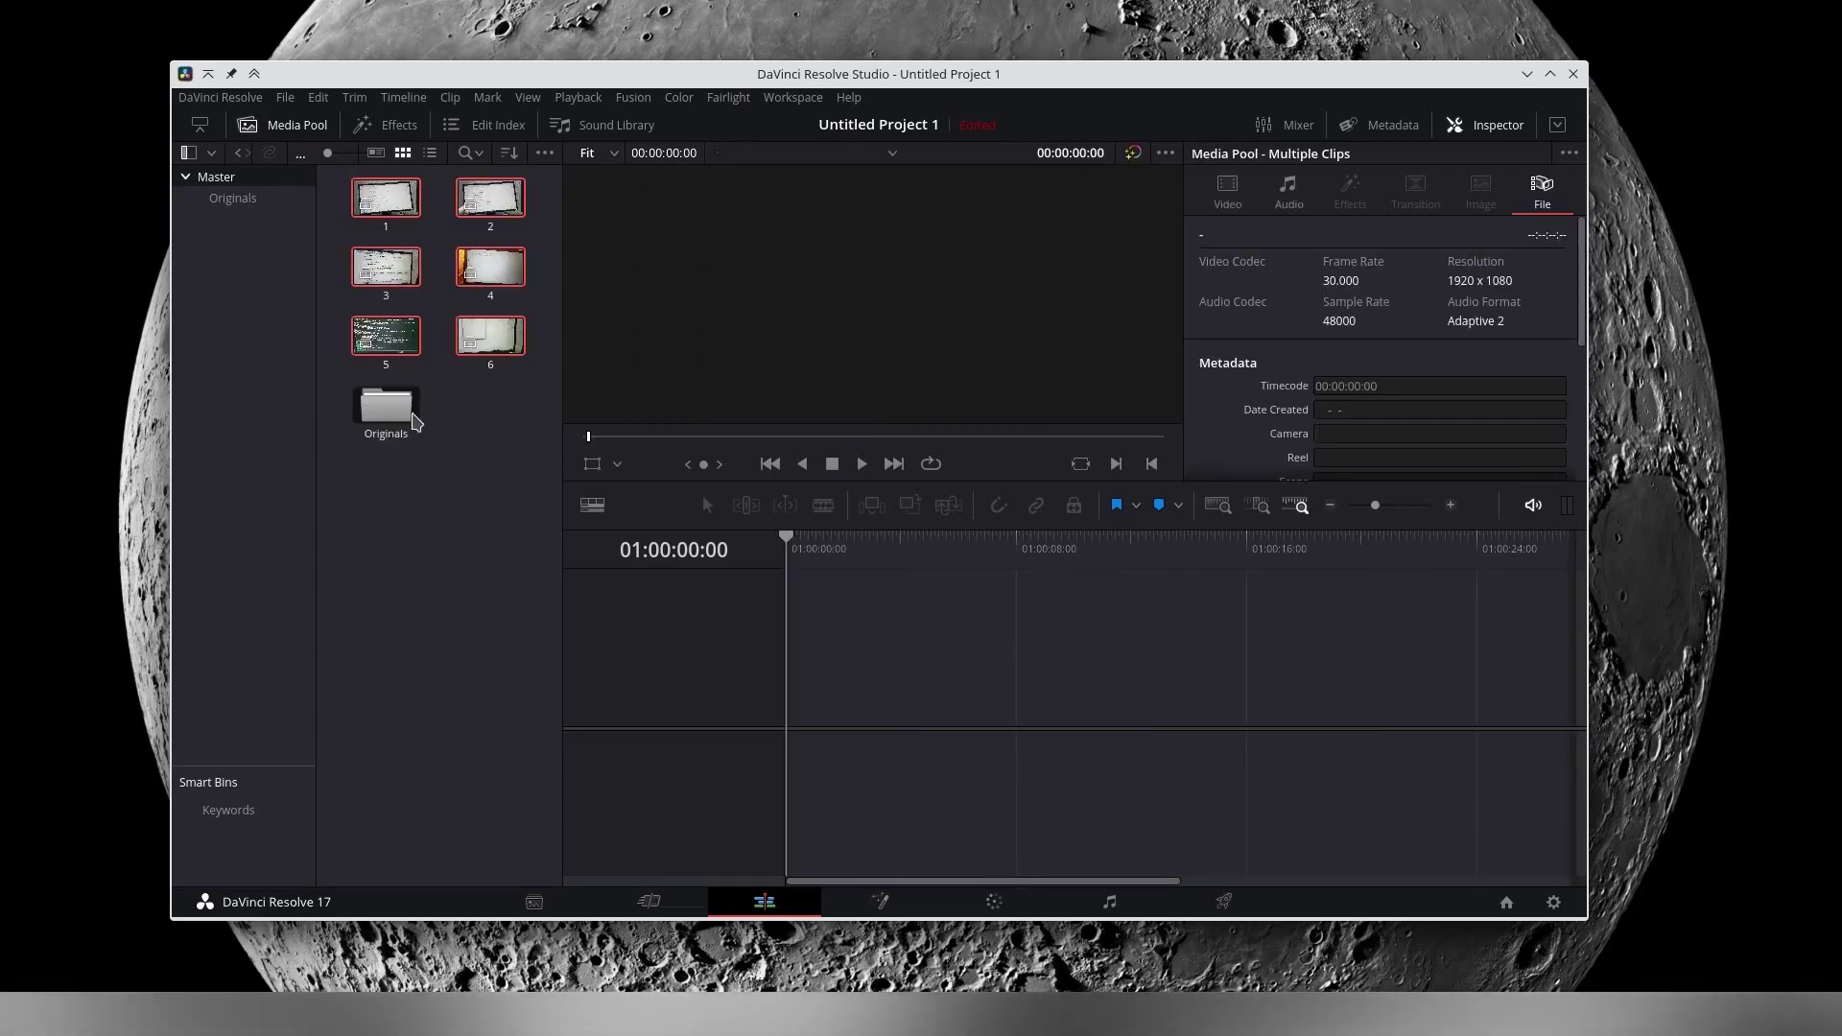
Step: Create Timeline 1 from the six selected compound clips
right_click(394, 184)
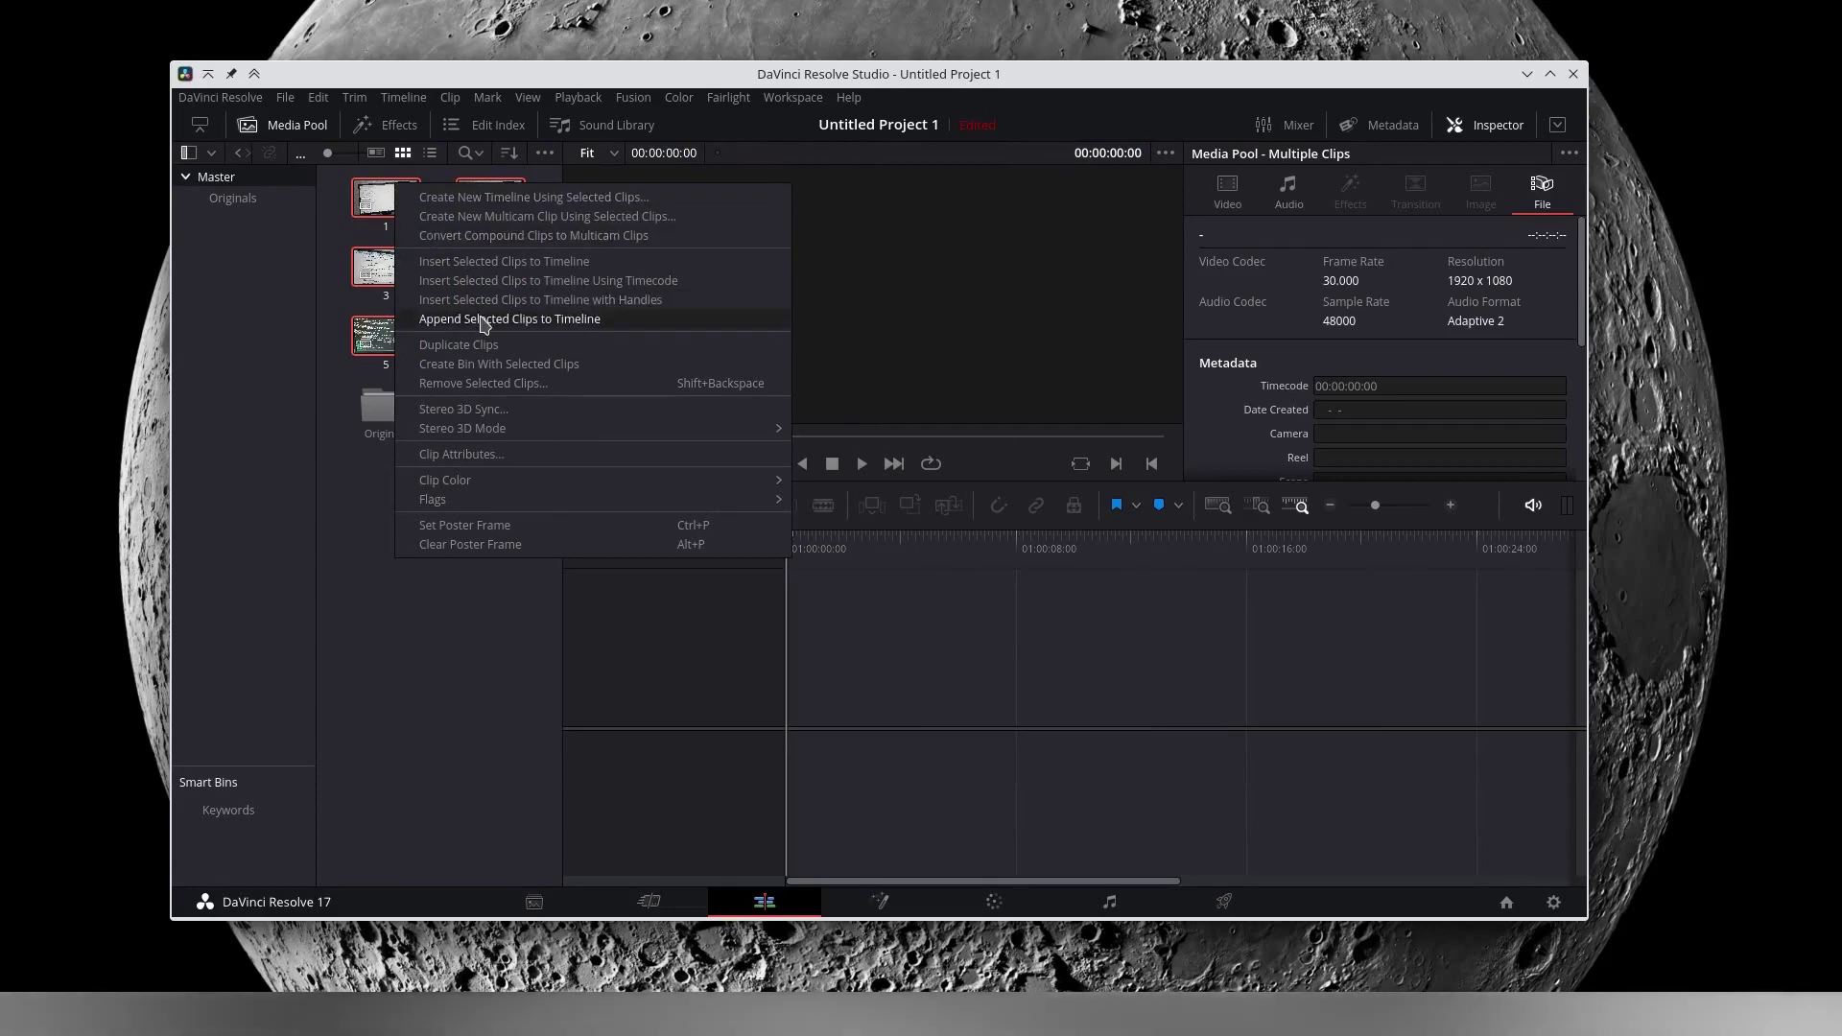
left_click(505, 263)
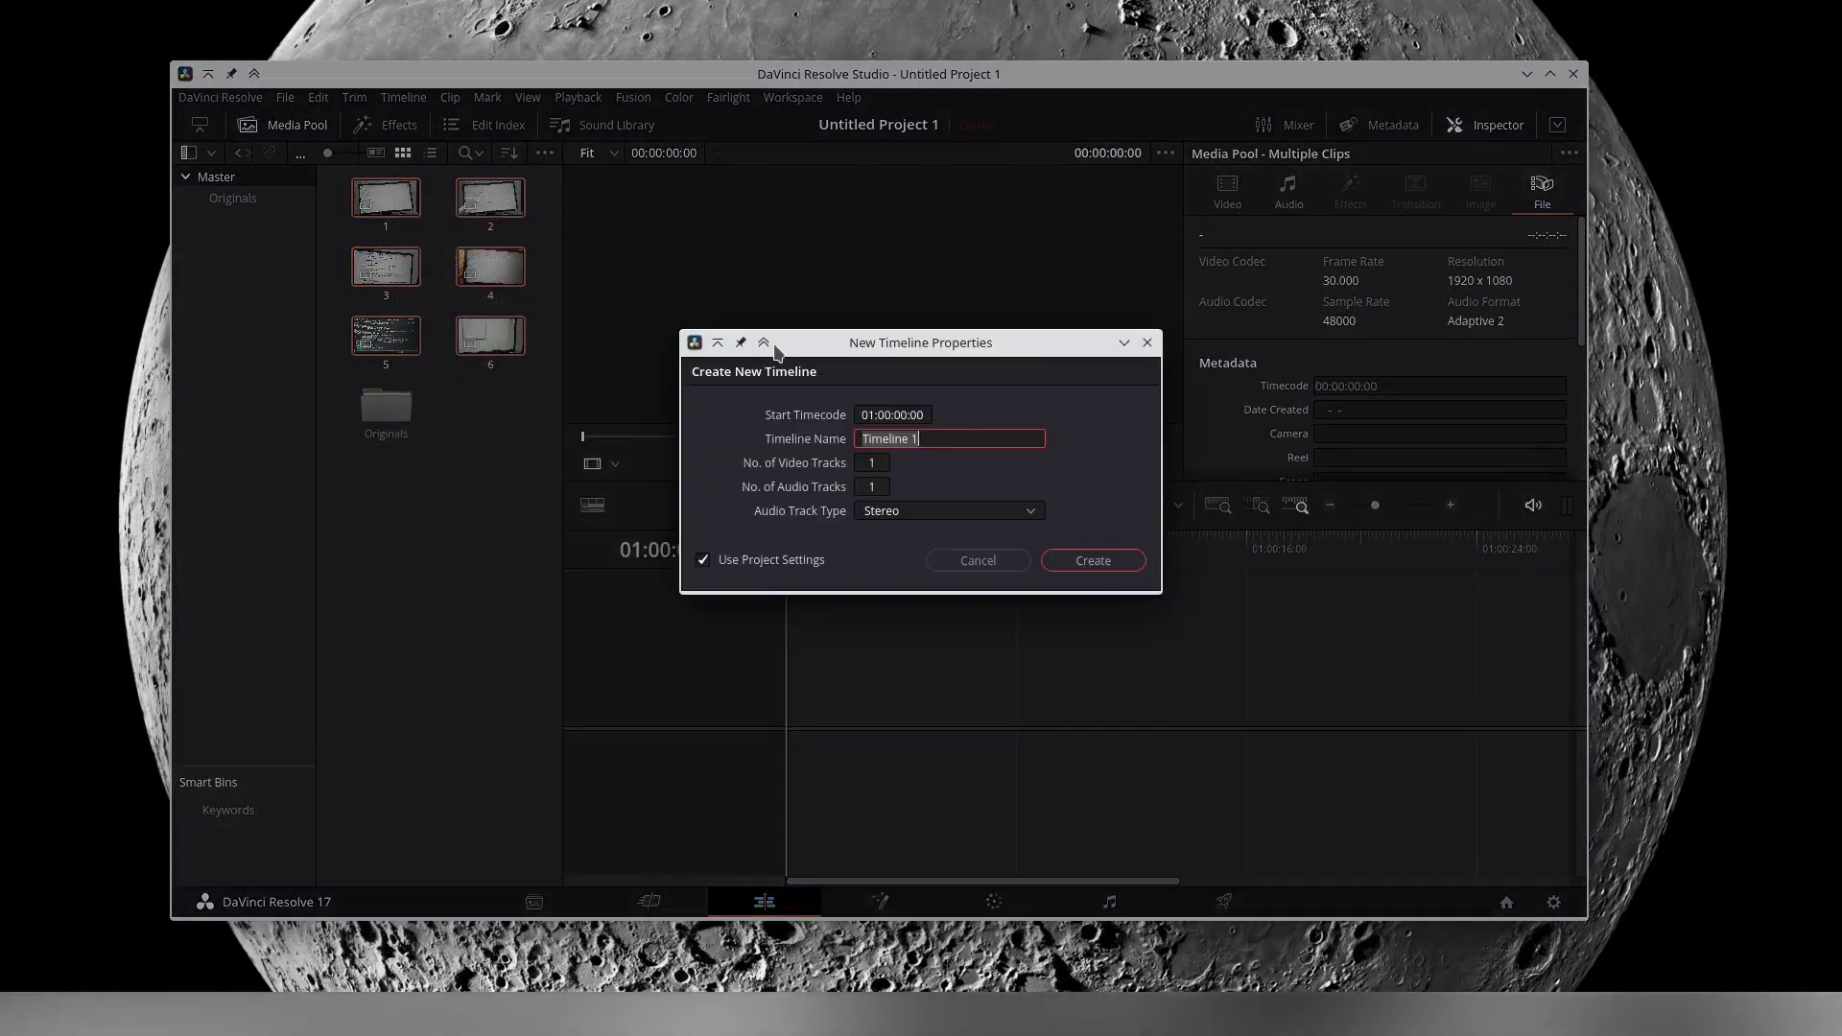
left_click(1091, 557)
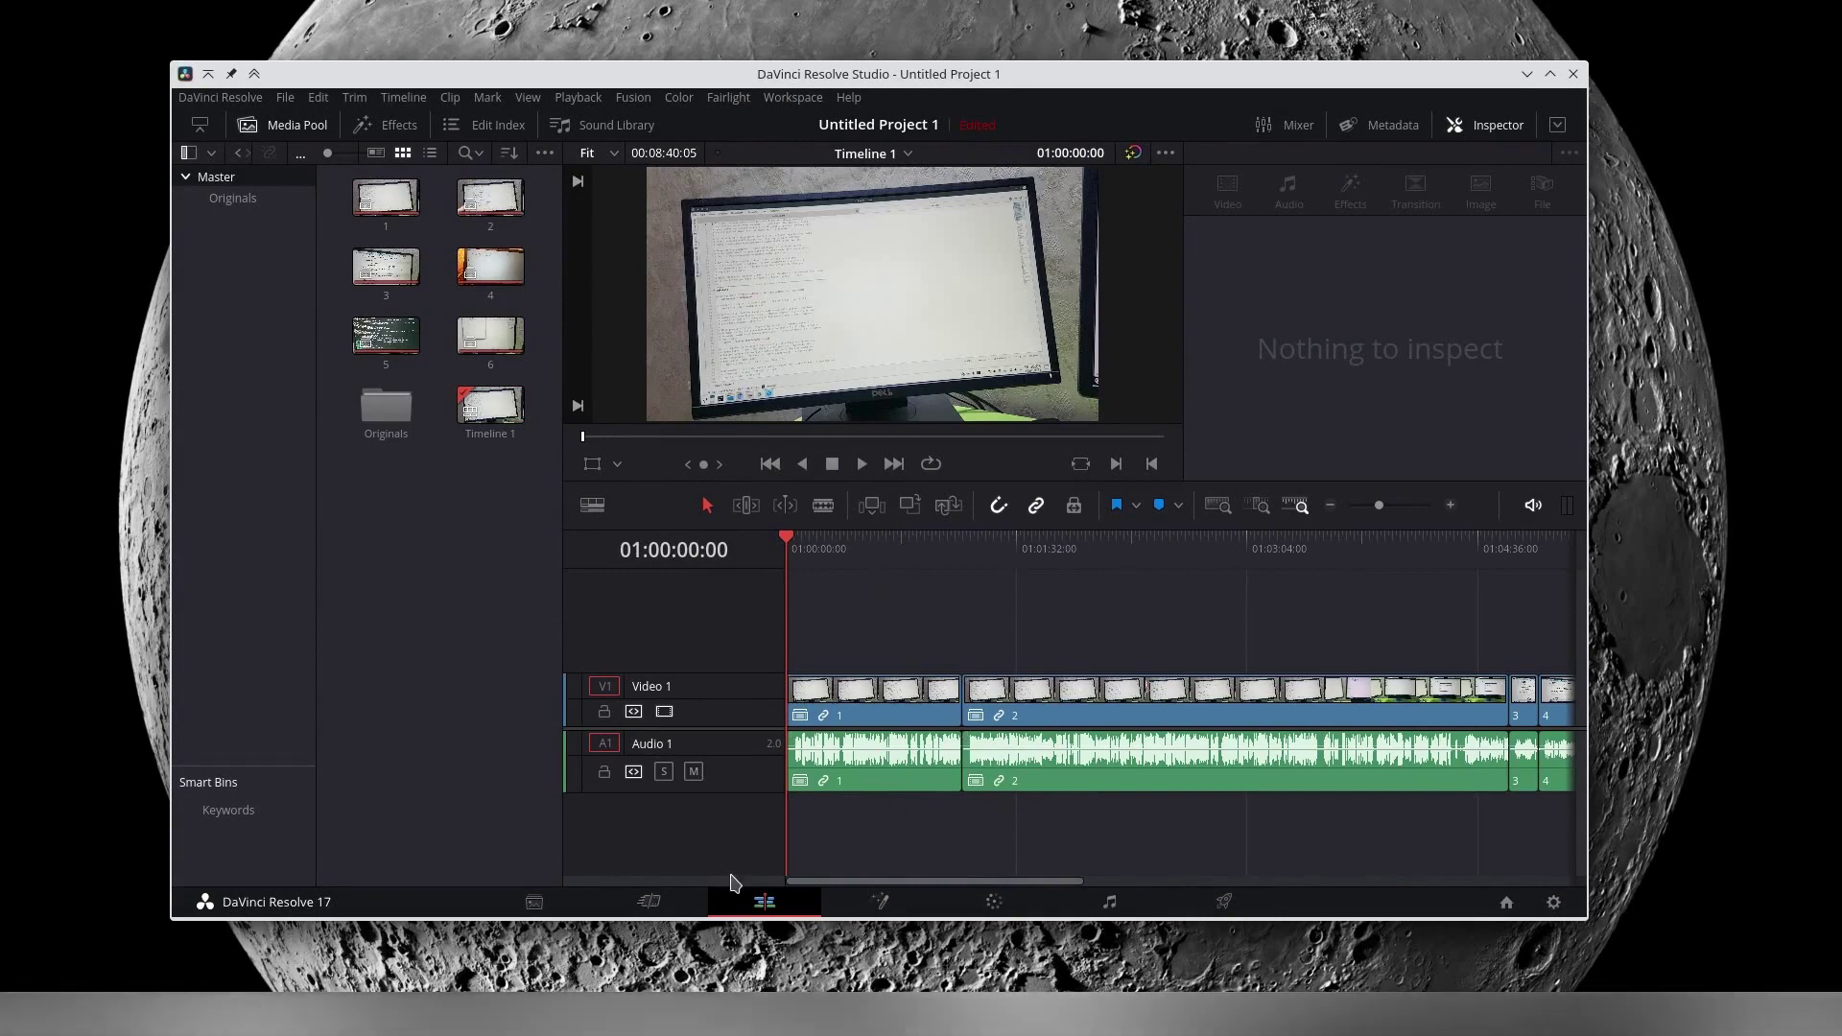
Step: Scrub through the first seconds of Timeline 1 on the Cut page, then return to Edit
left_click(648, 902)
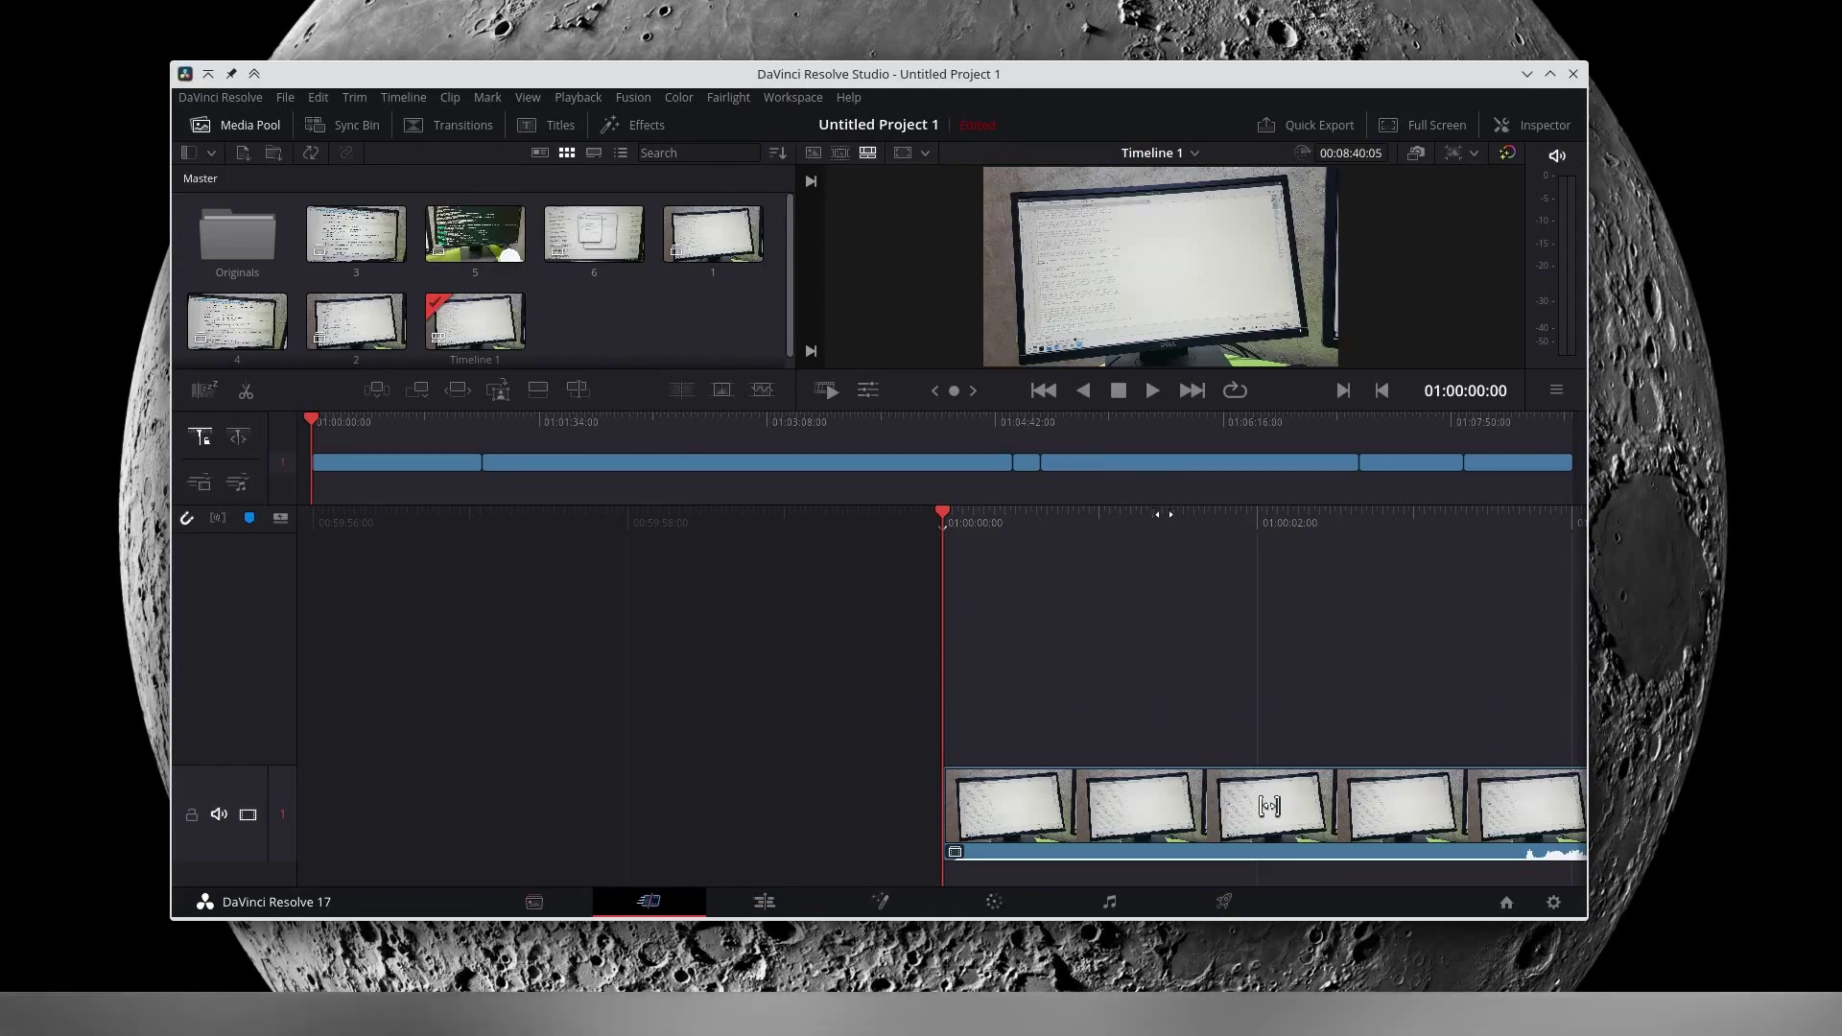
left_click_drag(1301, 529, 576, 539)
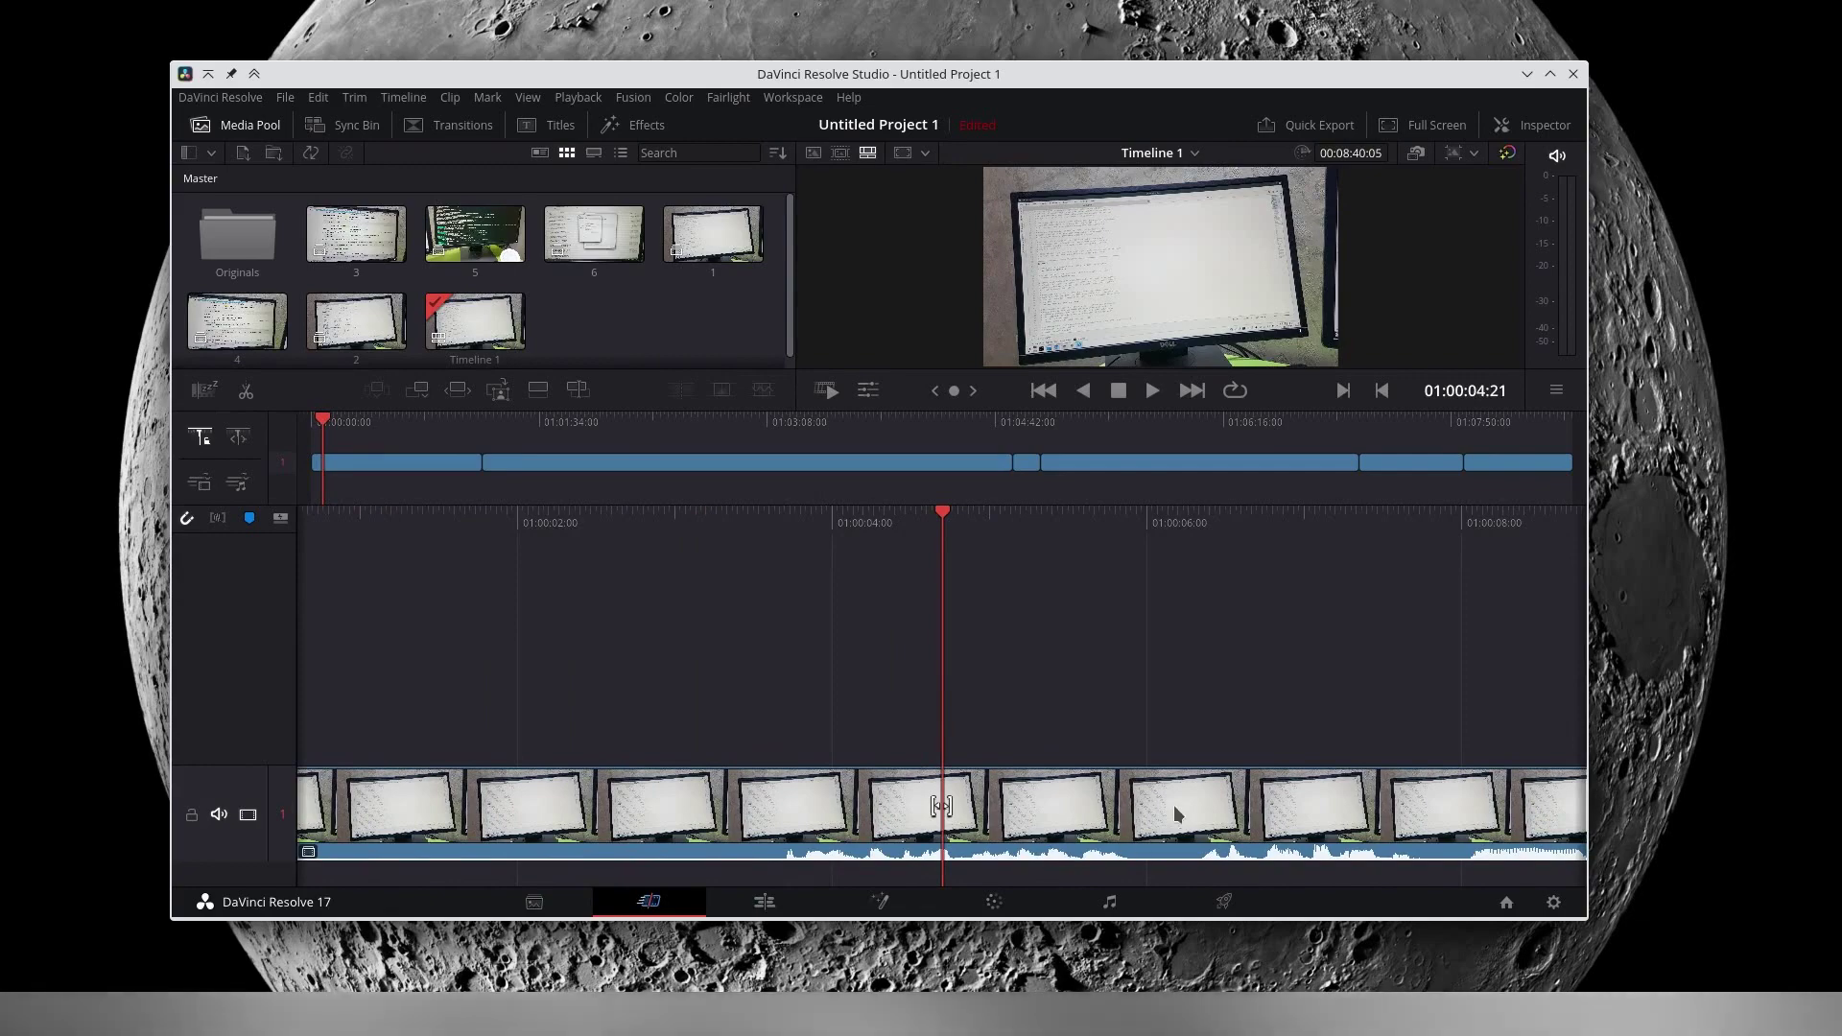
key("shift+4")
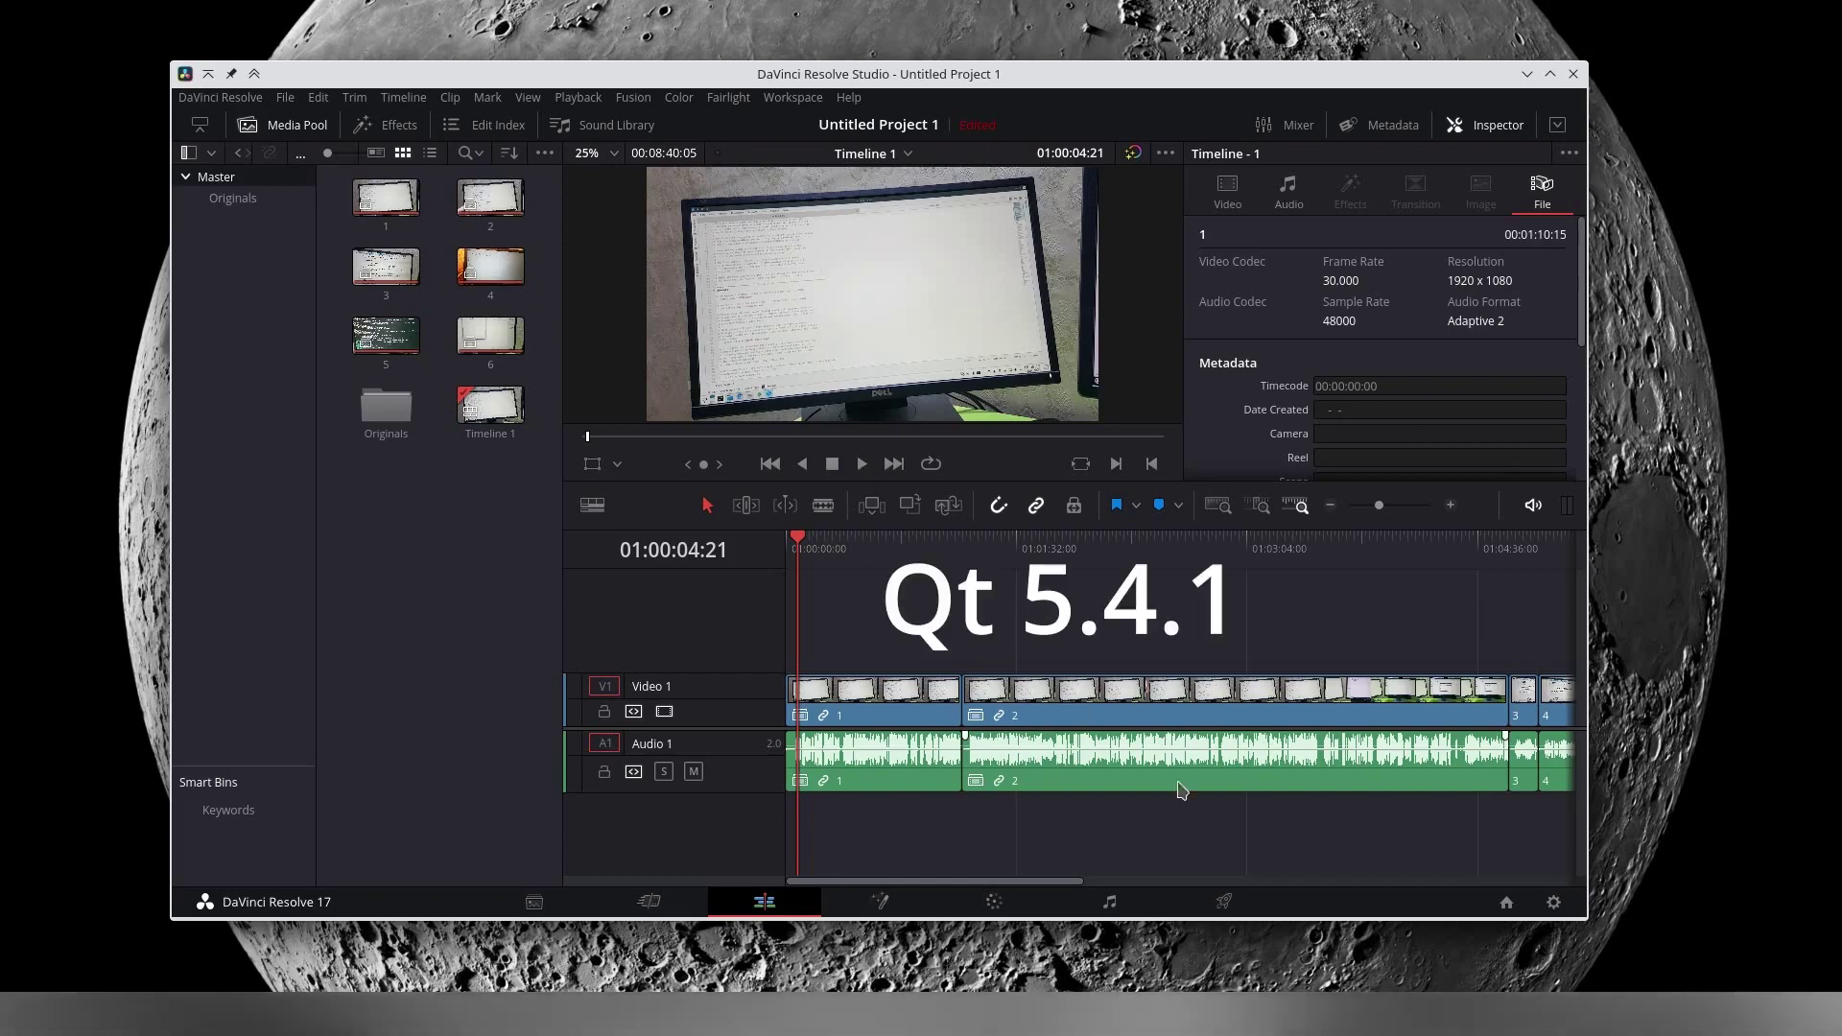
Step: Return the playhead to the start of Timeline 1 and minimize Resolve
key("Home")
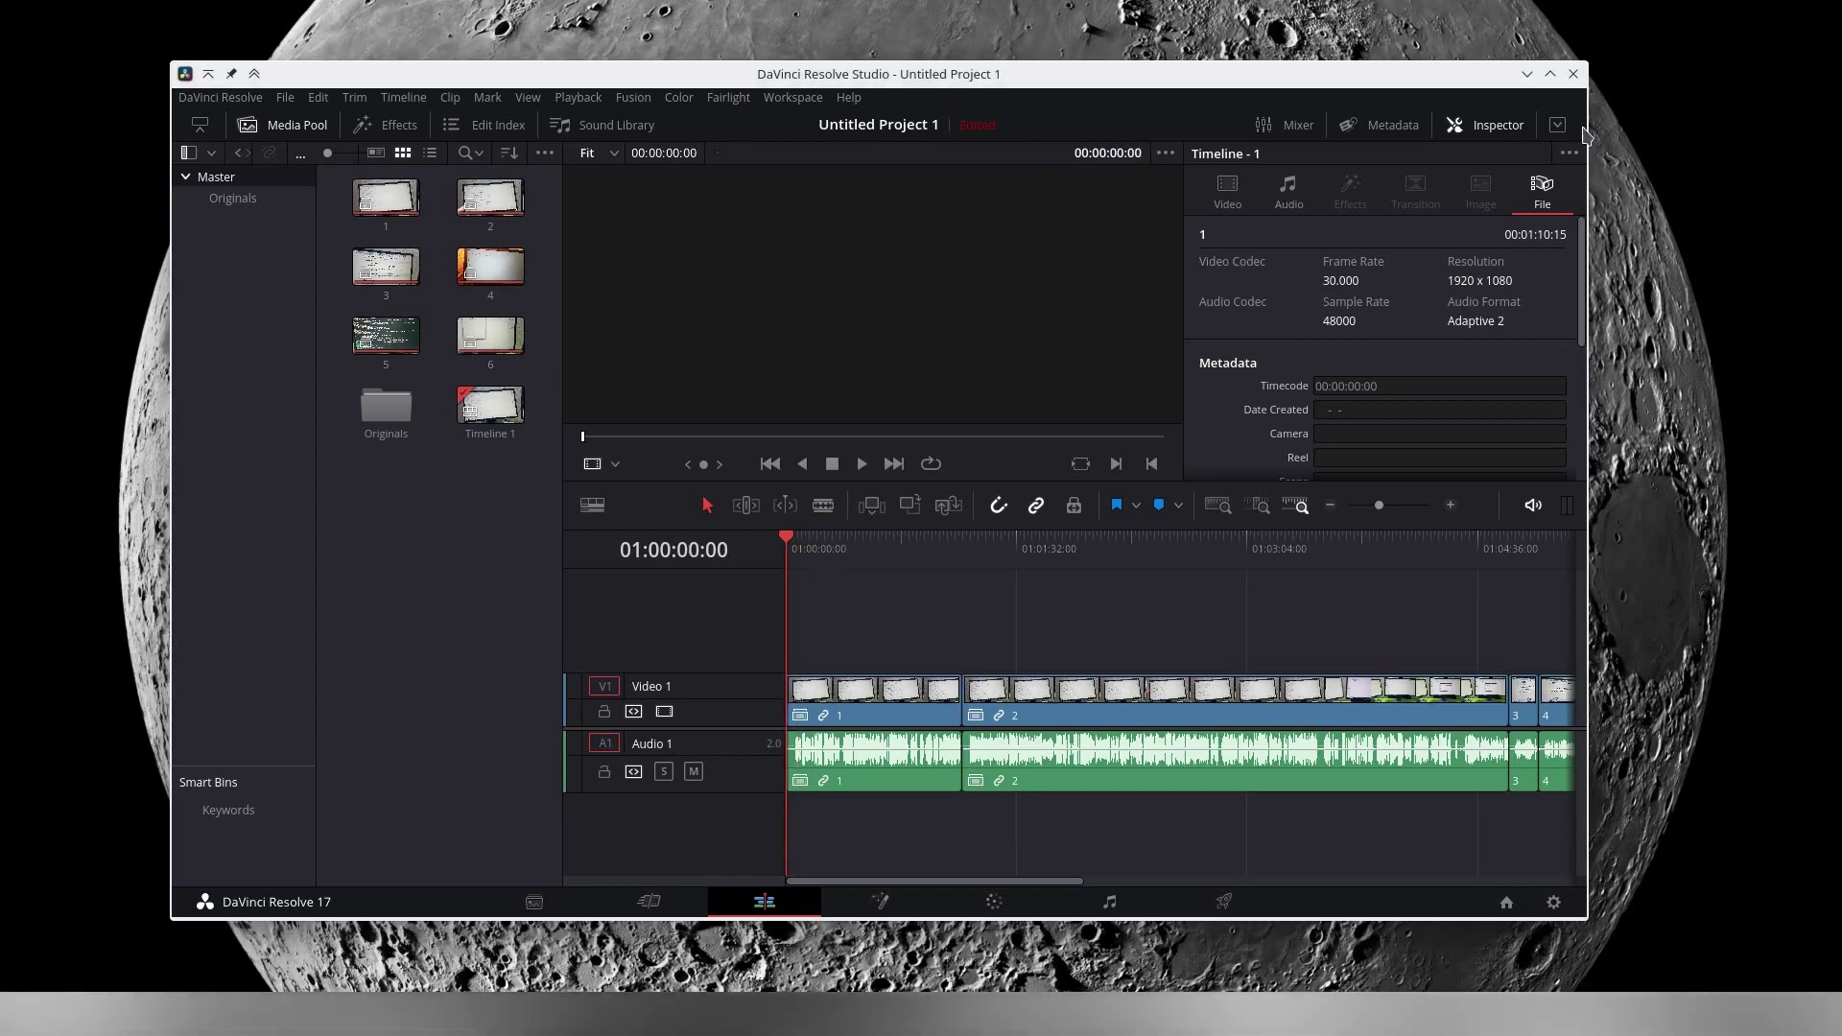
left_click(1527, 75)
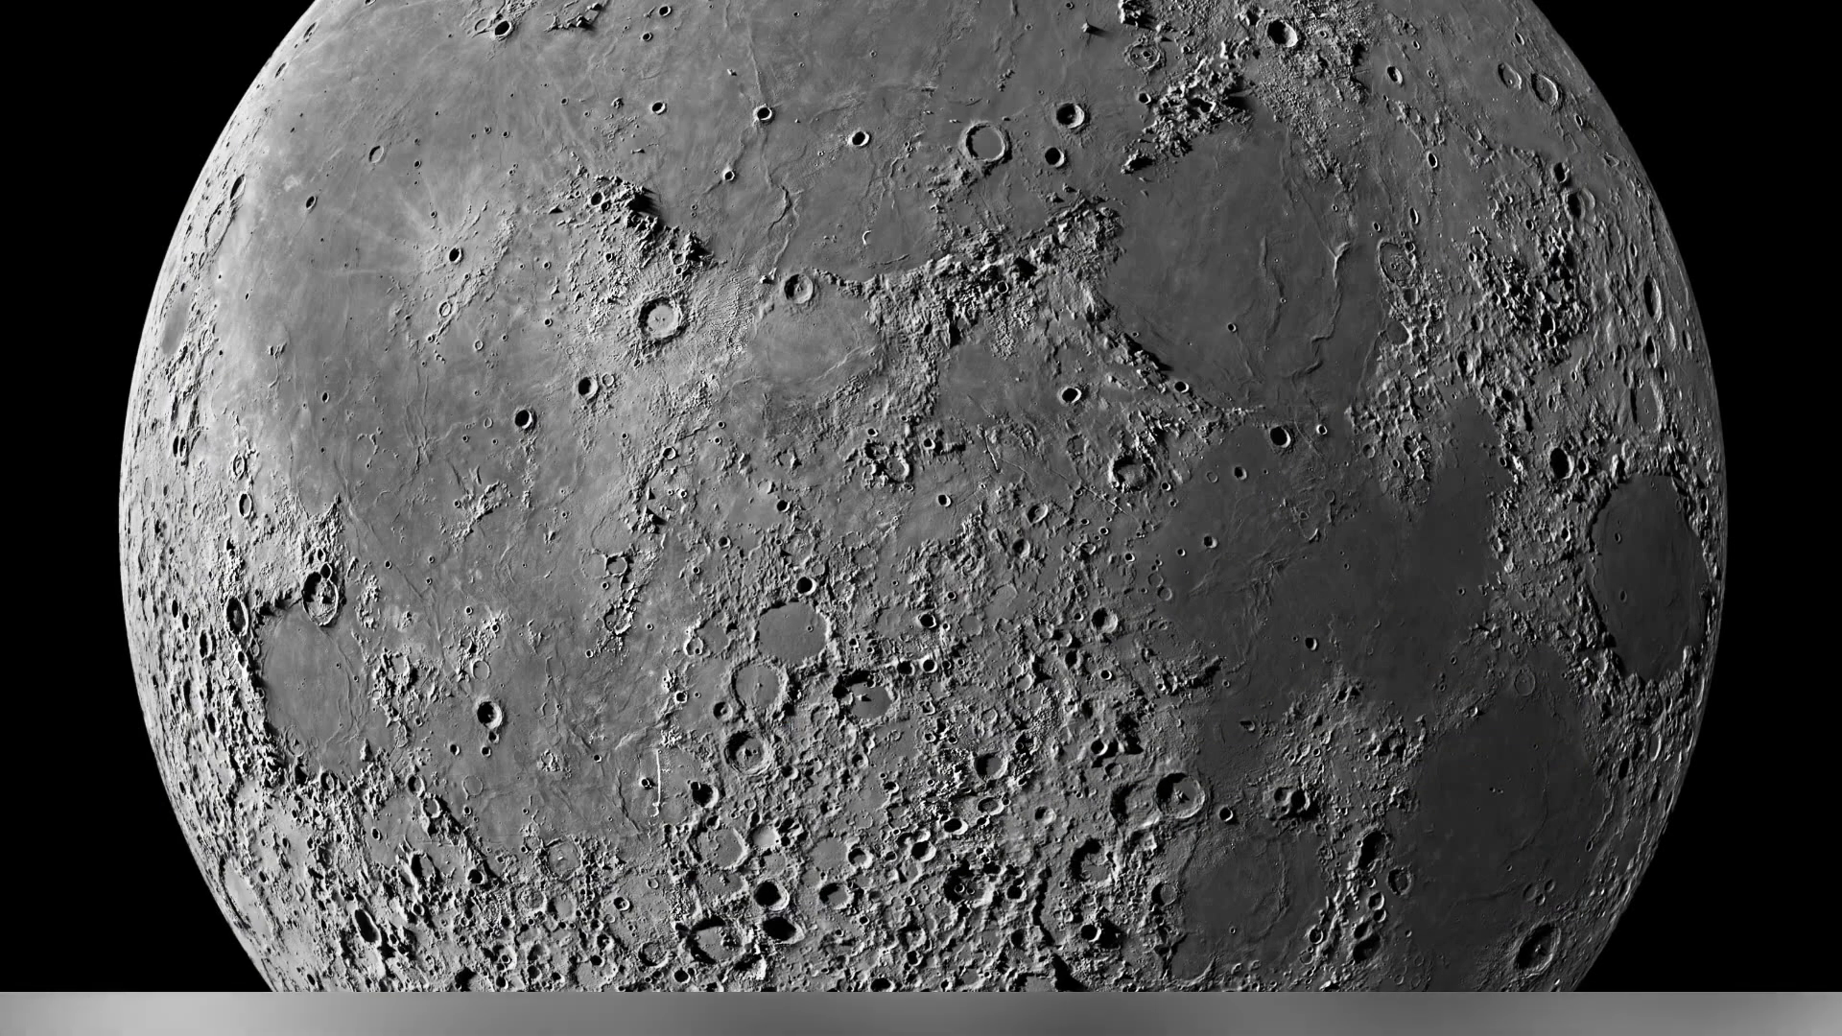